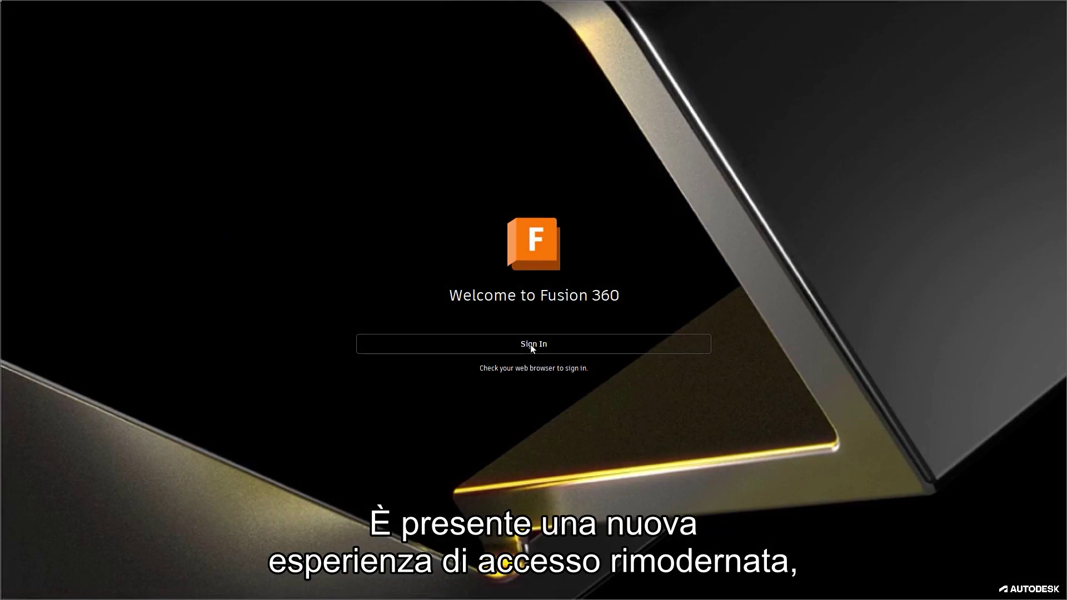
Step: Sign in to Autodesk Account with the email in the browser and return to Fusion 360
left_click(532, 347)
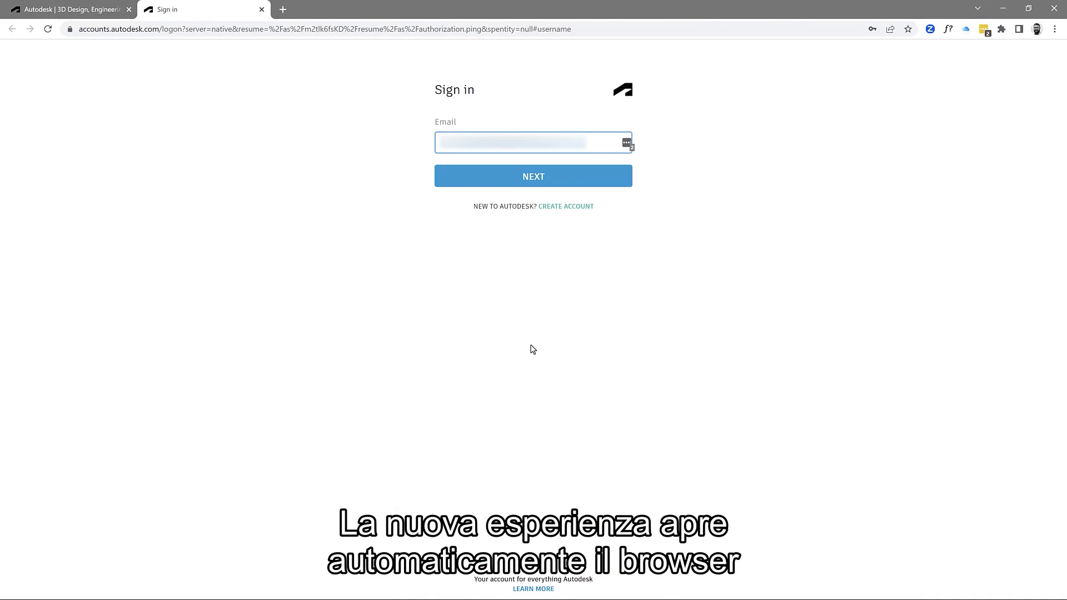
left_click(543, 179)
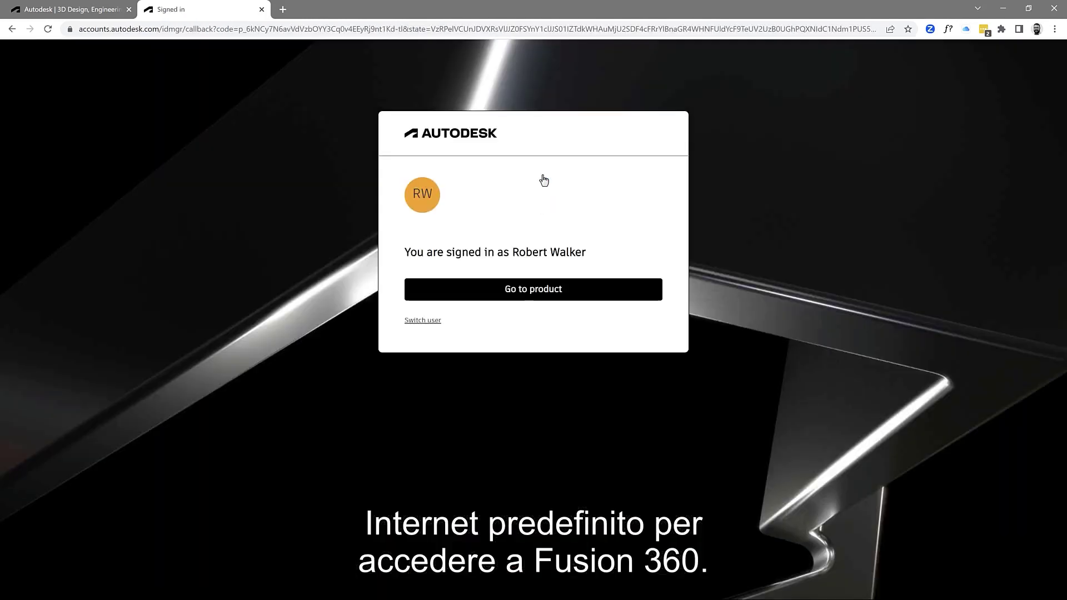
left_click(543, 294)
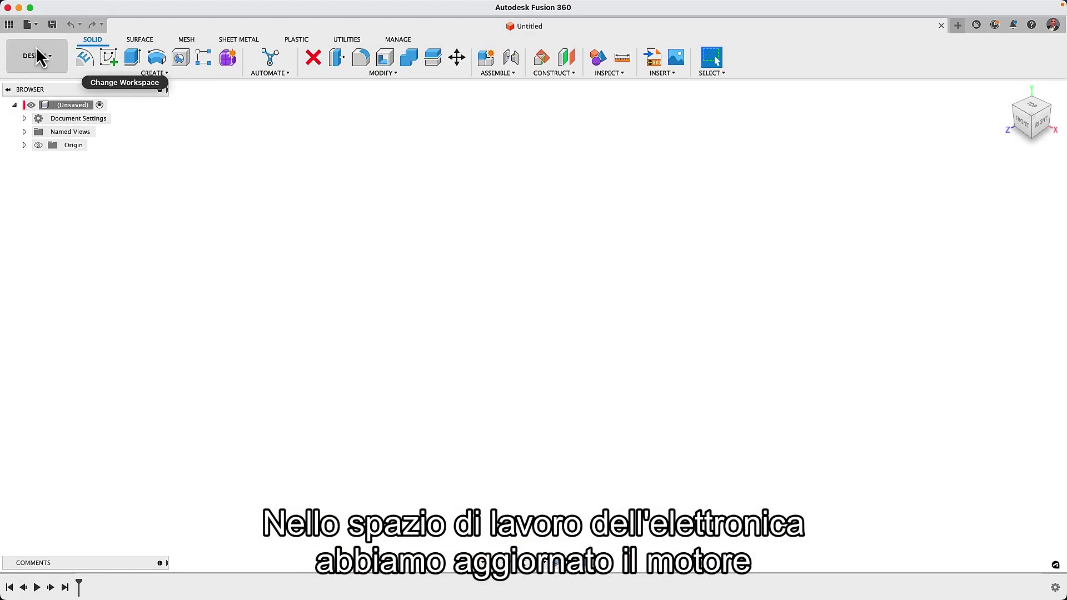
Step: Open the 52101-101-REV-A_DEMOVERSION (1) board from the Data Panel and look across its traces
left_click(9, 25)
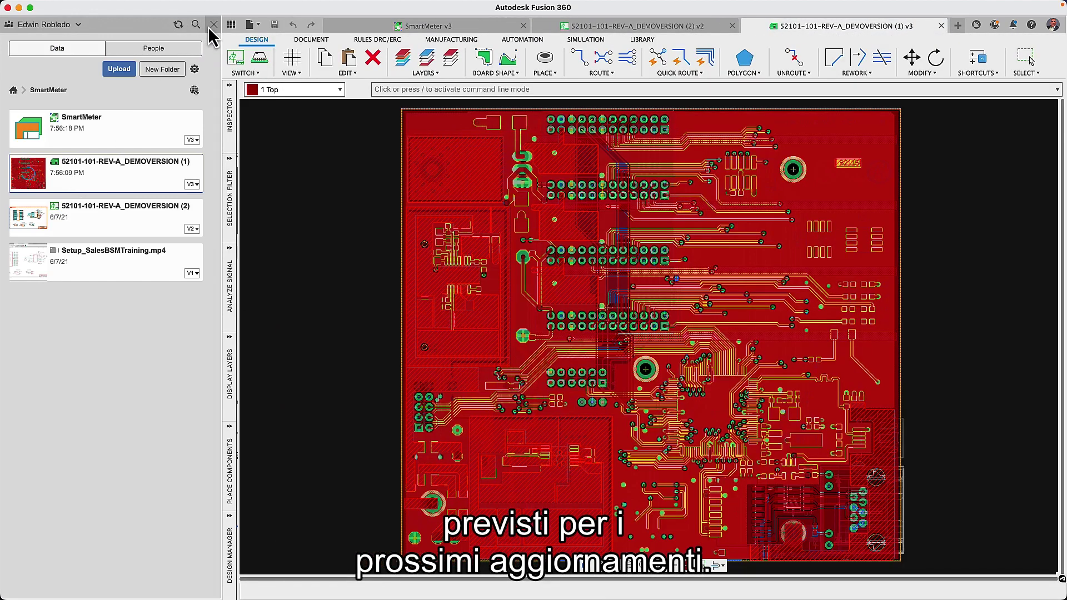
left_click(211, 25)
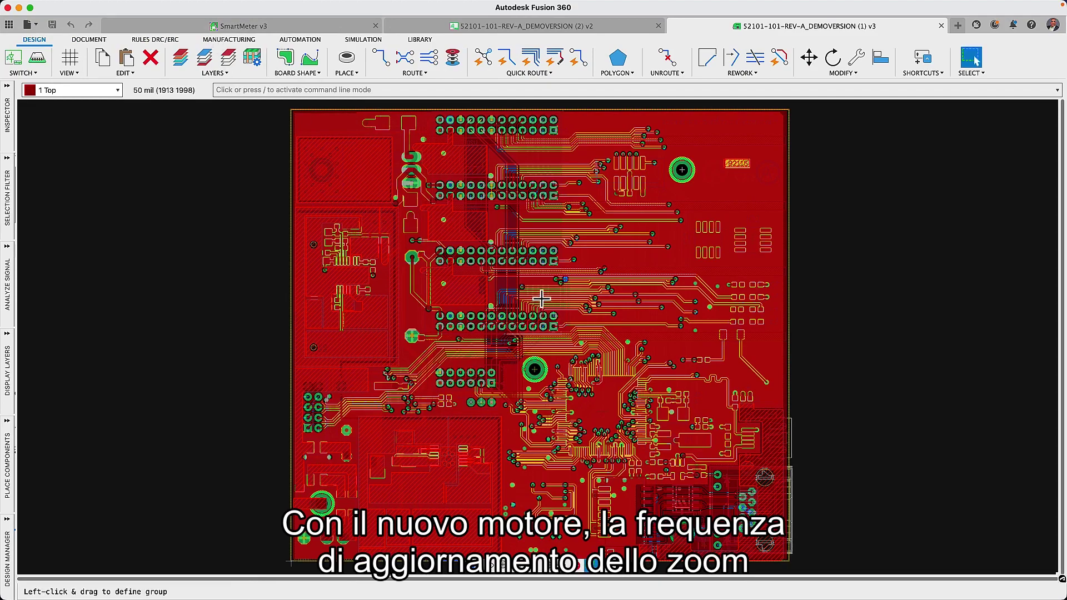
scroll(540, 299, "up", 3)
scroll(541, 299, "up", 3)
scroll(533, 300, "up", 3)
scroll(491, 310, "up", 2)
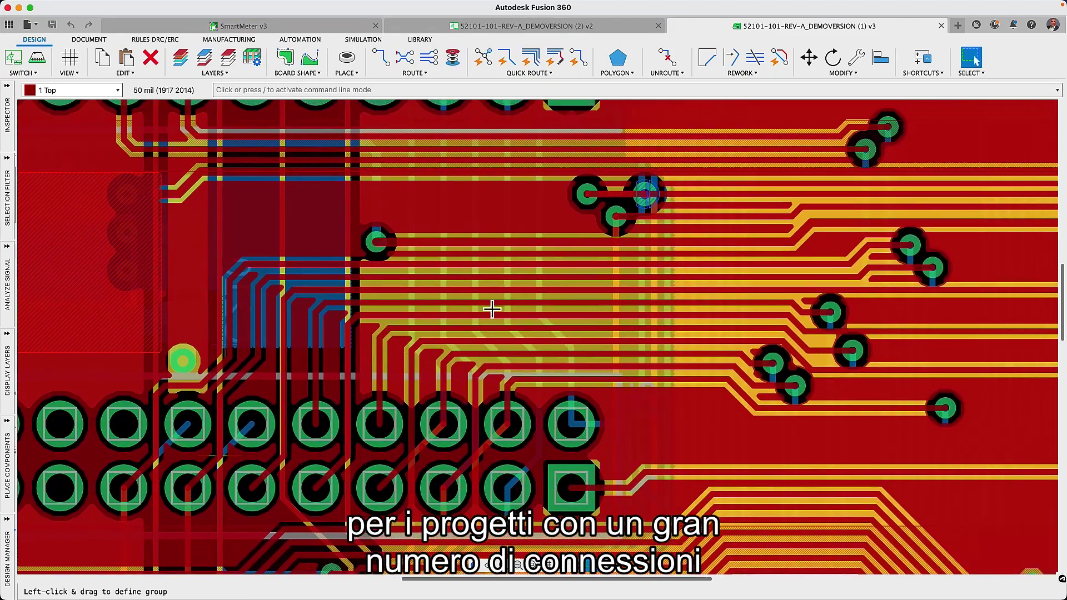
middle_click_drag(492, 310, 229, 327)
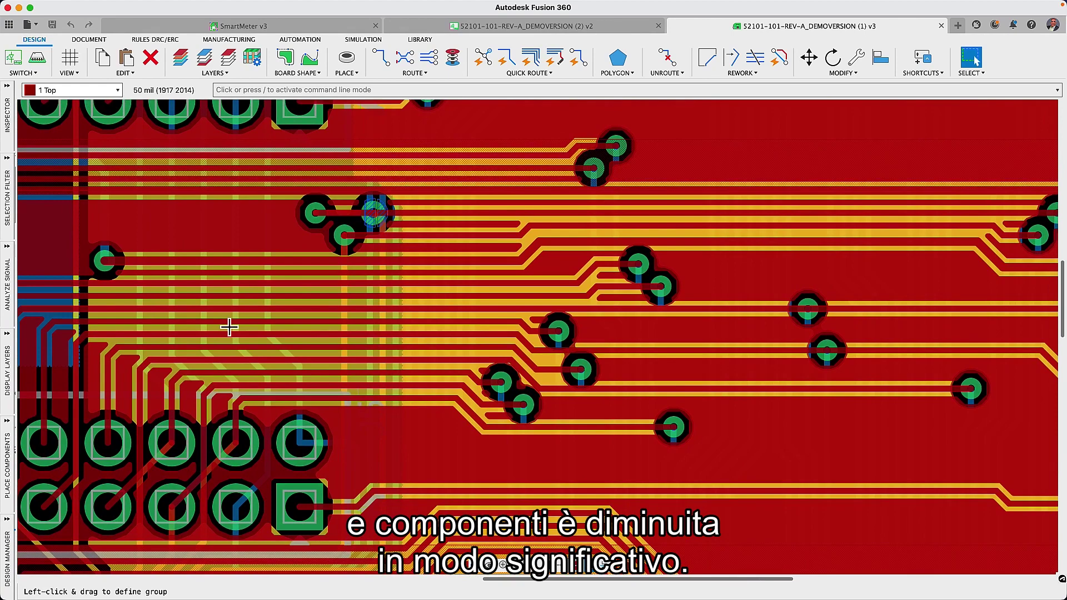
scroll(229, 327, "down", 2)
scroll(229, 326, "down", 1)
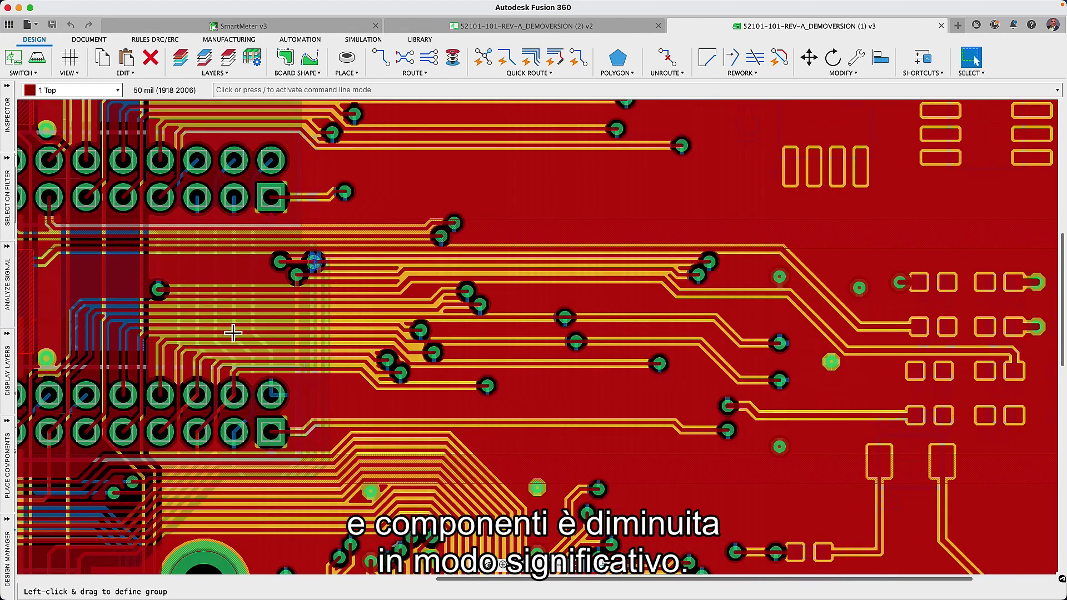
Step: Hide all polygon pour fills and pick up resistor R18 to move it
left_click(612, 74)
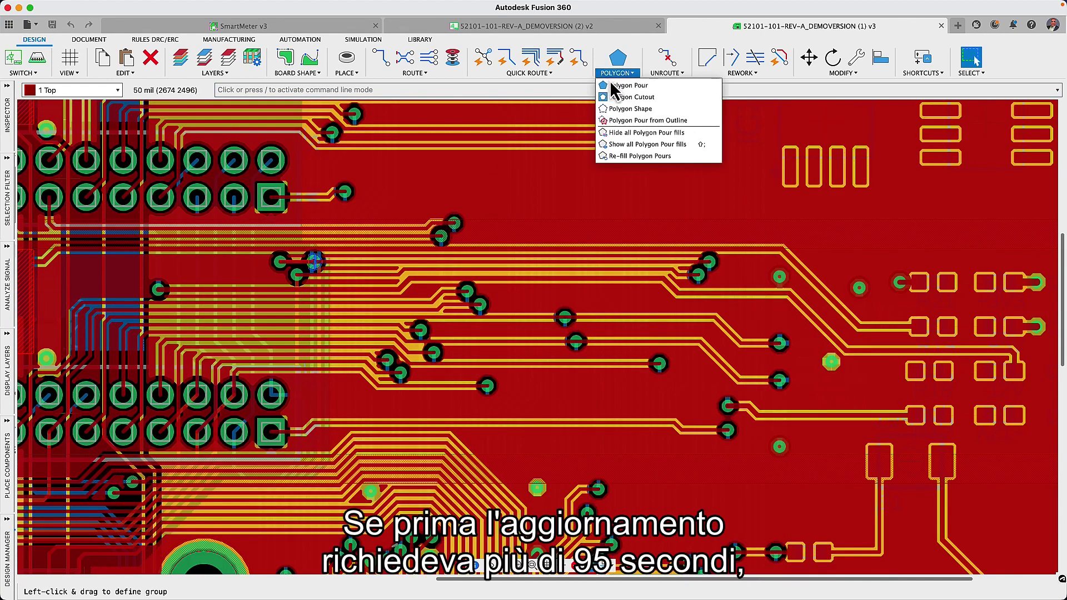
left_click(616, 132)
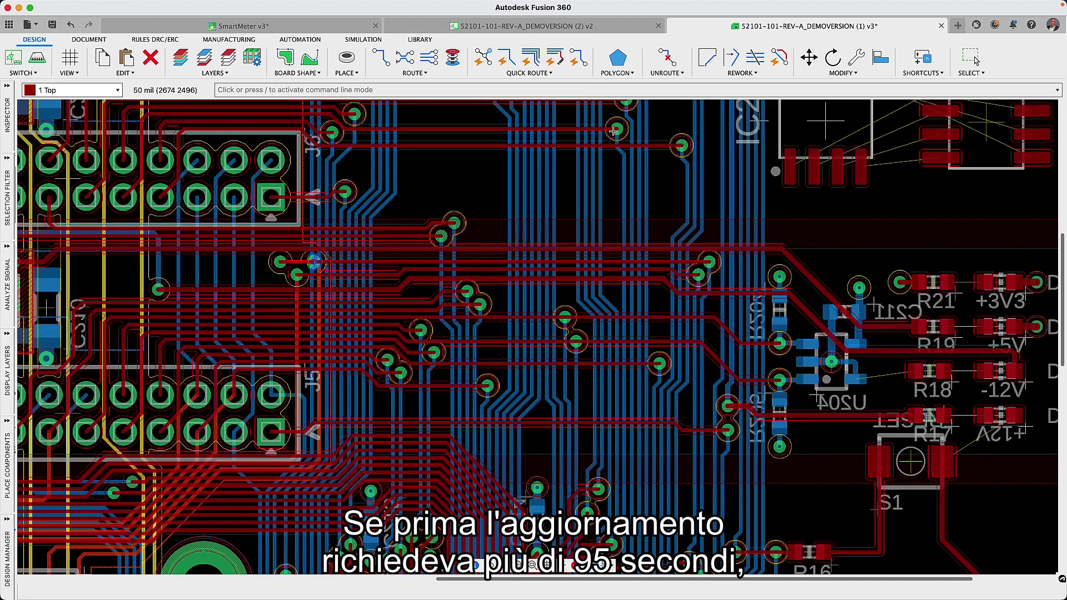
key("Escape")
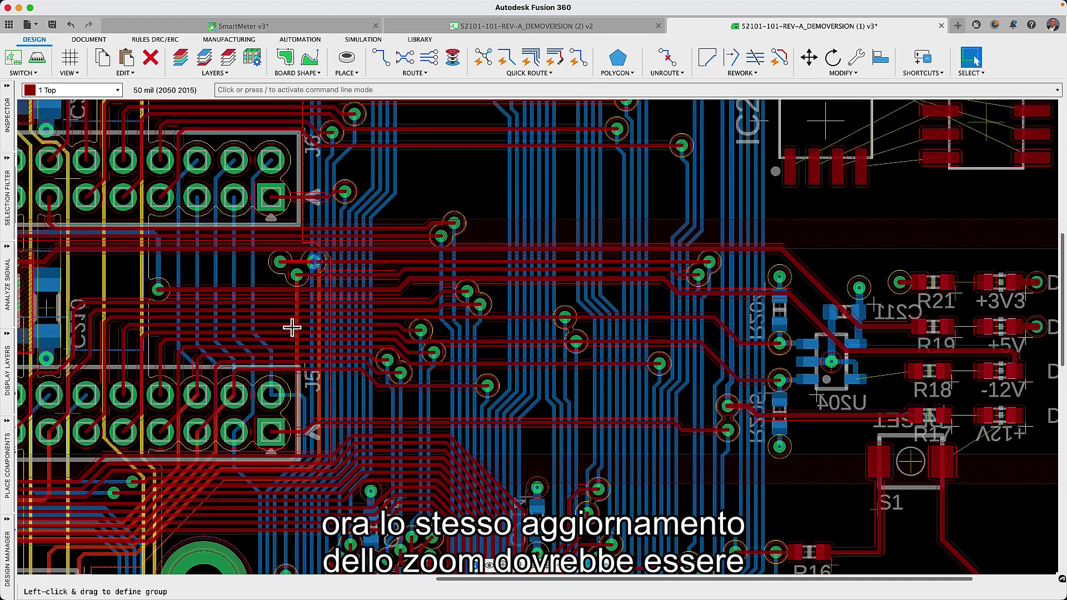
scroll(925, 380, "down", 3)
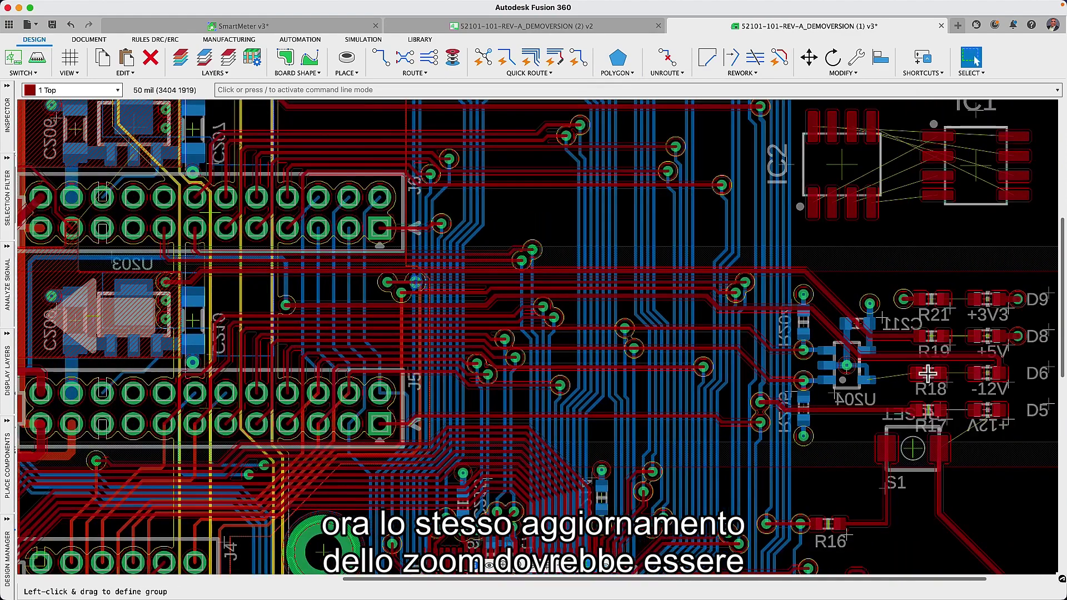
left_click(927, 373)
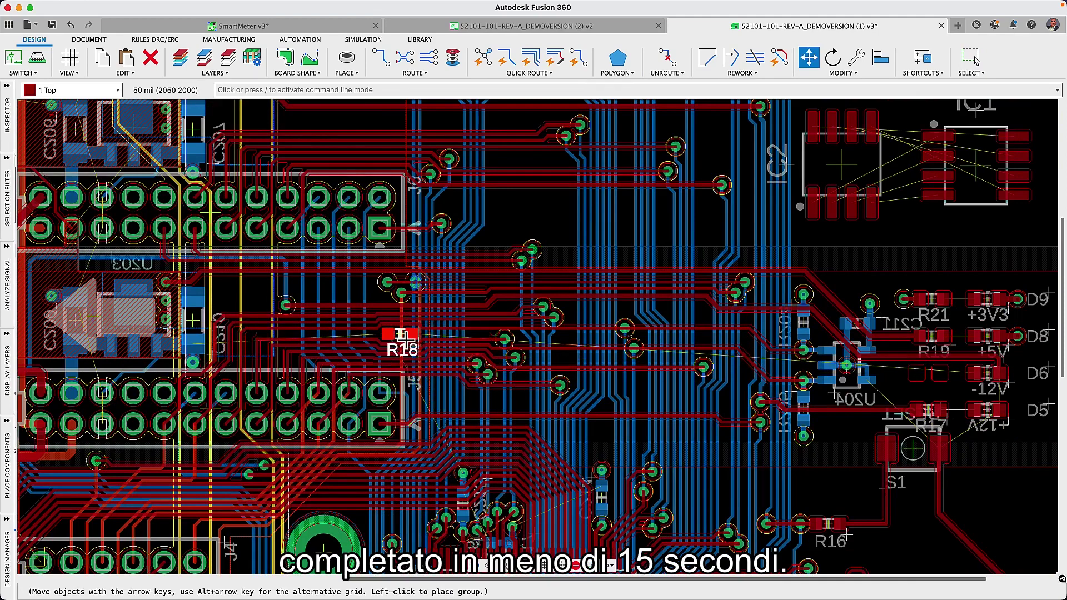
Step: Drop R18 at its new spot and show all polygon pour fills again
left_click(401, 349)
scroll(401, 349, "up", 5)
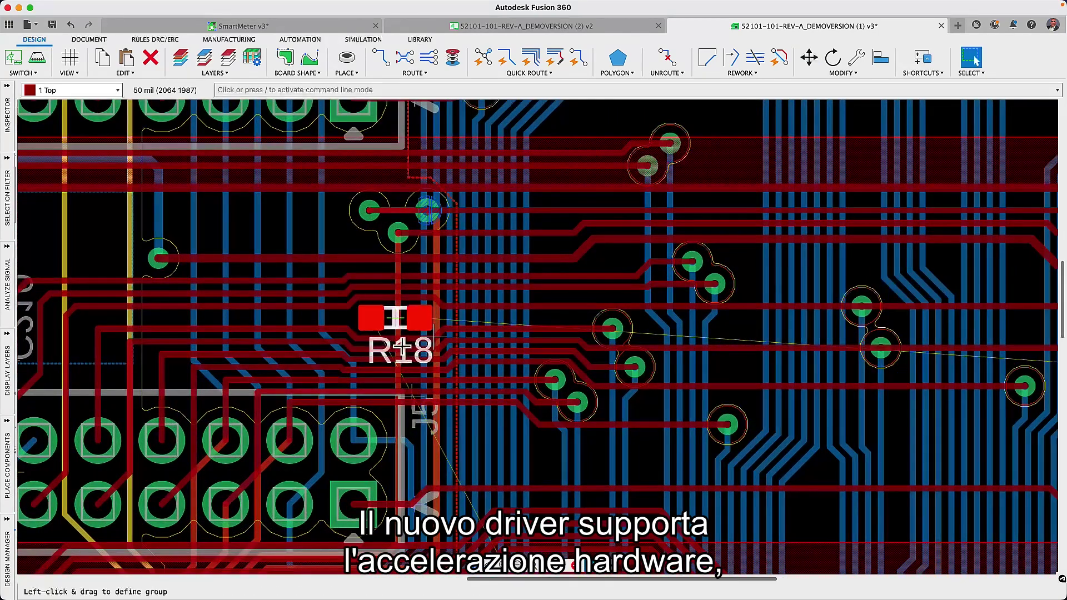
left_click(618, 74)
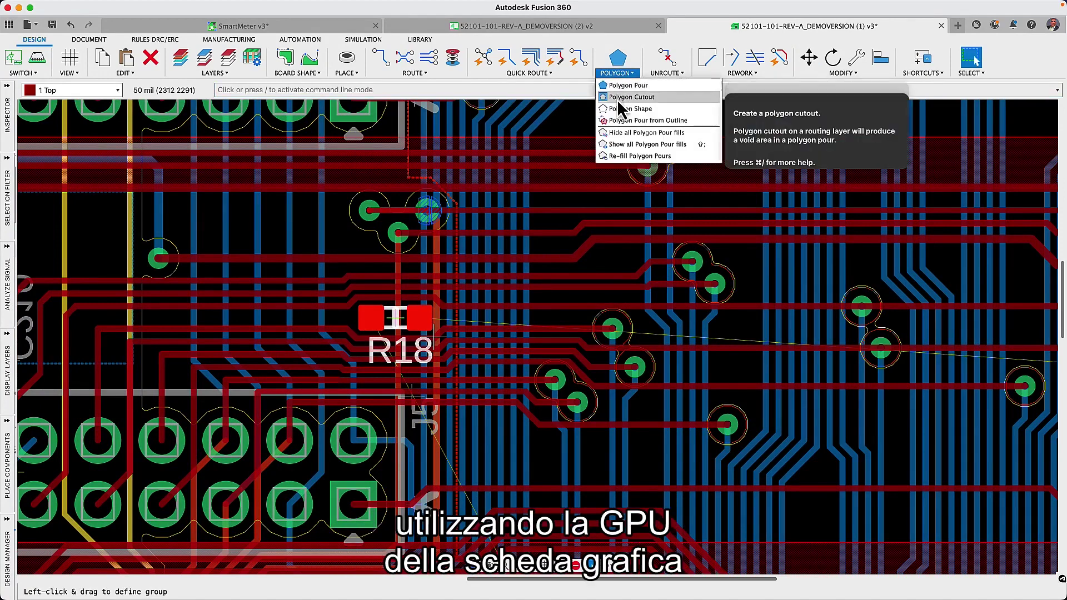
left_click(621, 143)
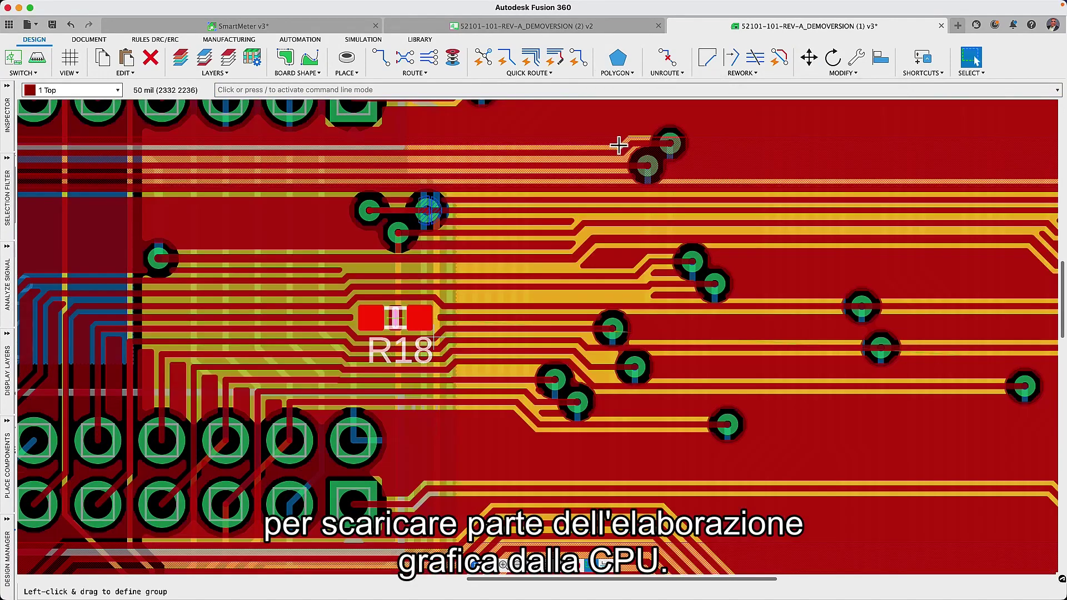
Step: Move R18 twice more, ending lower on the board, and fit the board in view
left_click(395, 318)
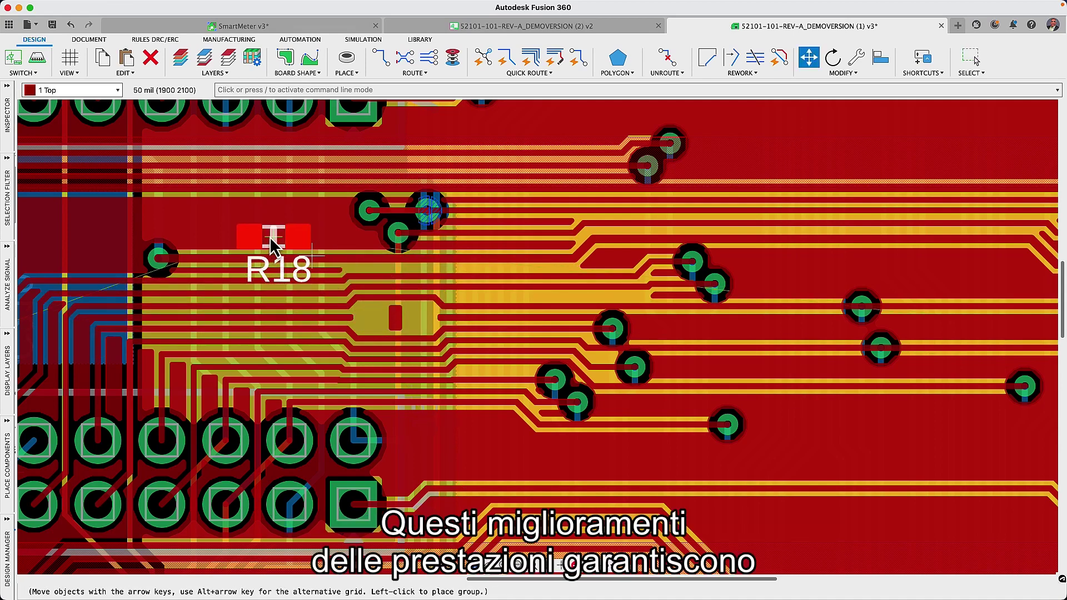
left_click(271, 240)
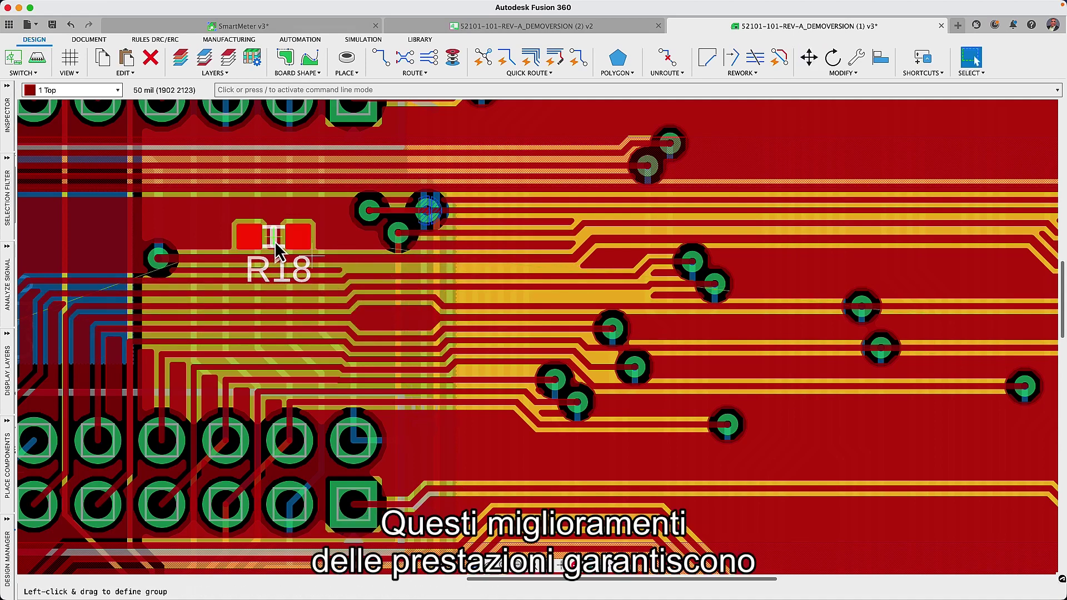
key("m")
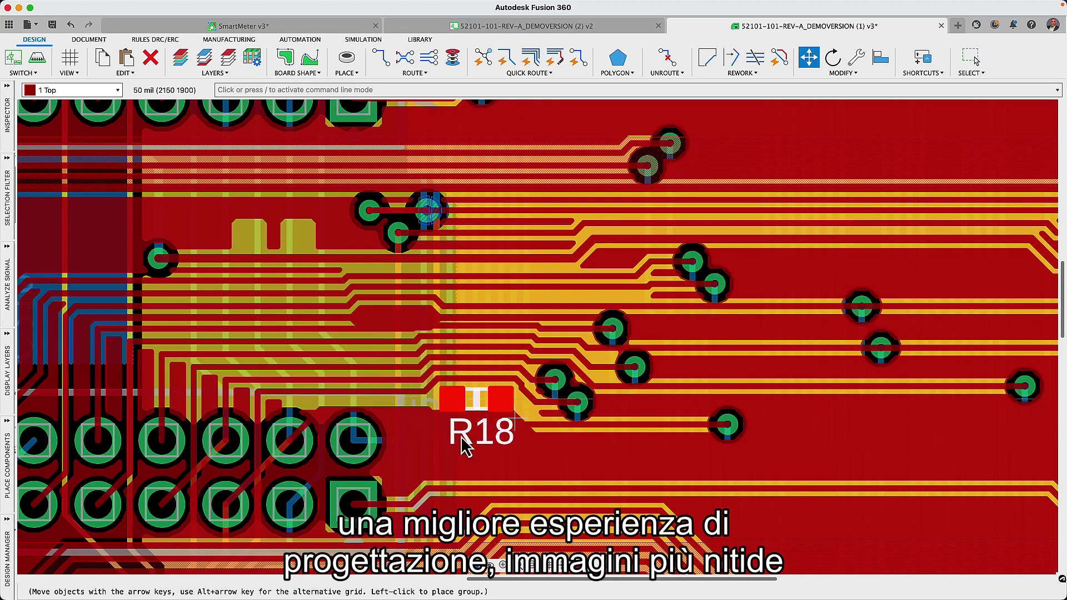
left_click(464, 446)
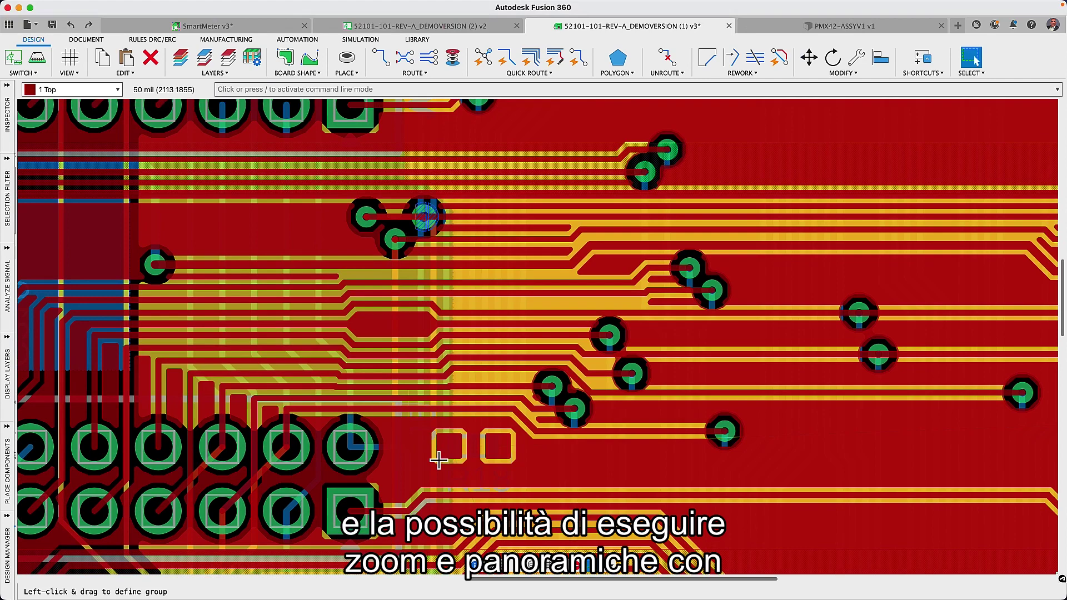
key("alt+F2")
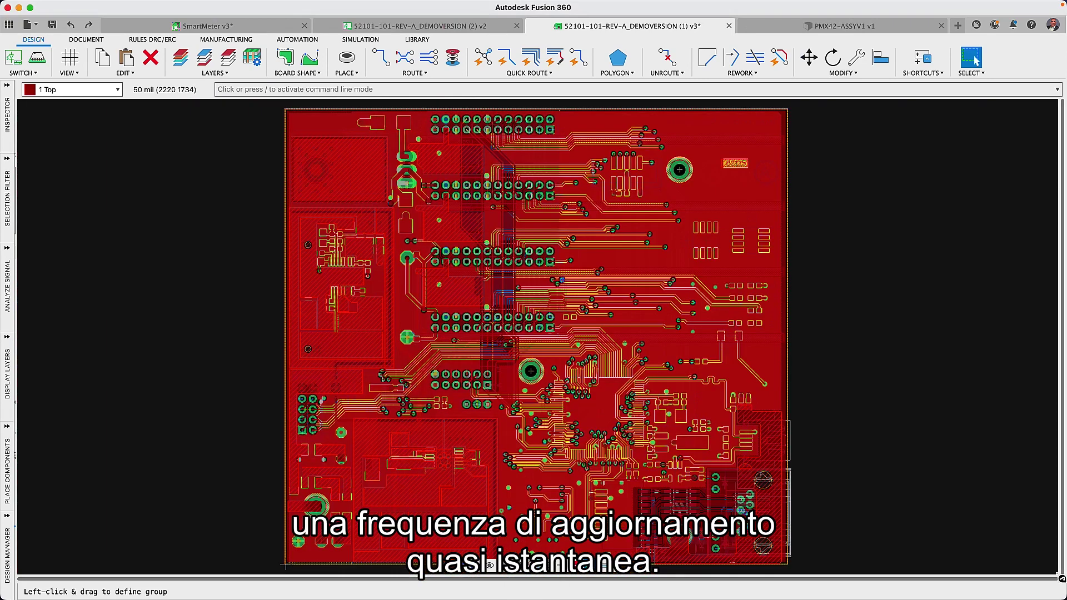
Step: In the PMX42-ASSYV1 assembly, create an independent PCB from the board sketch profile with a sketch-point origin
left_click(803, 28)
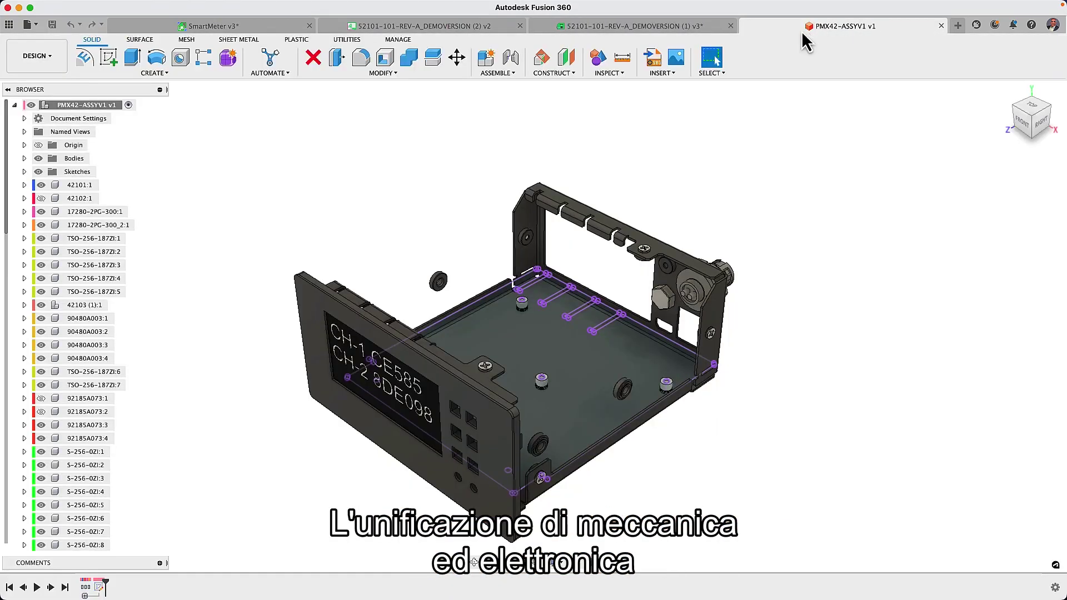
left_click(161, 77)
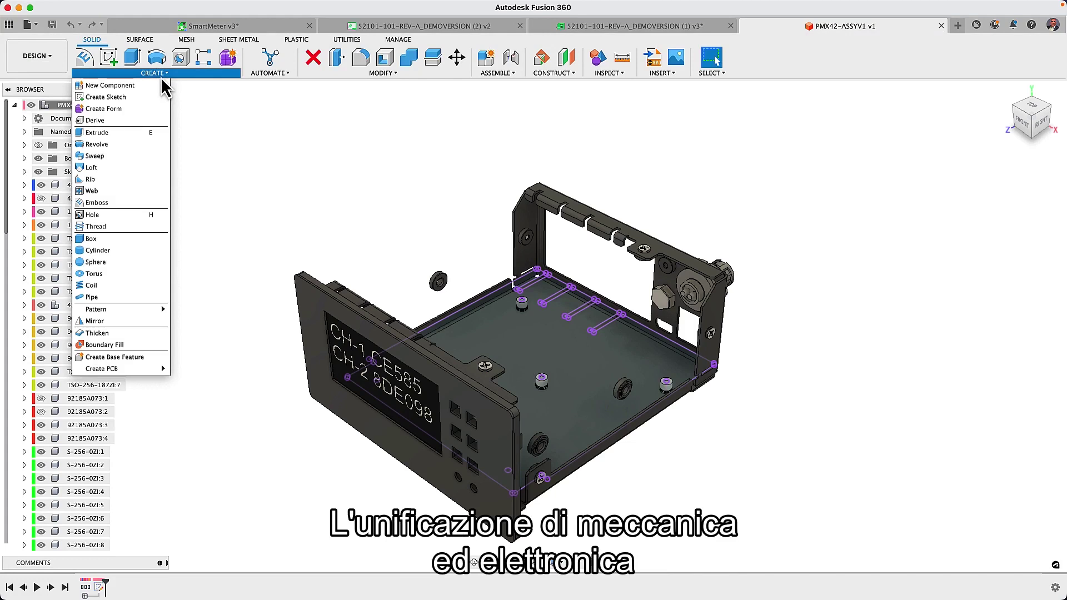
left_click(197, 382)
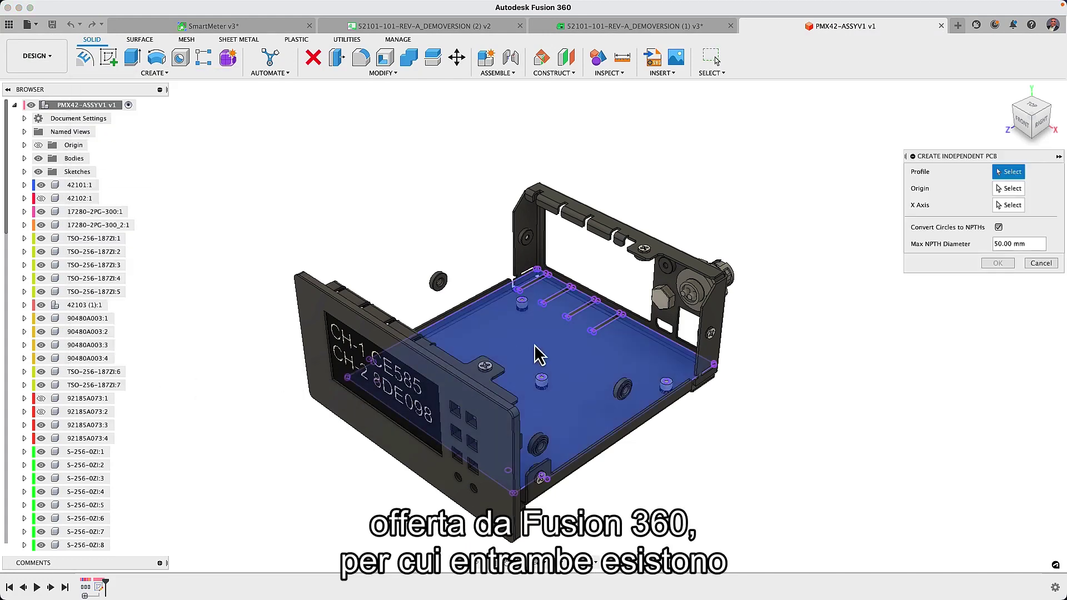
left_click(534, 348)
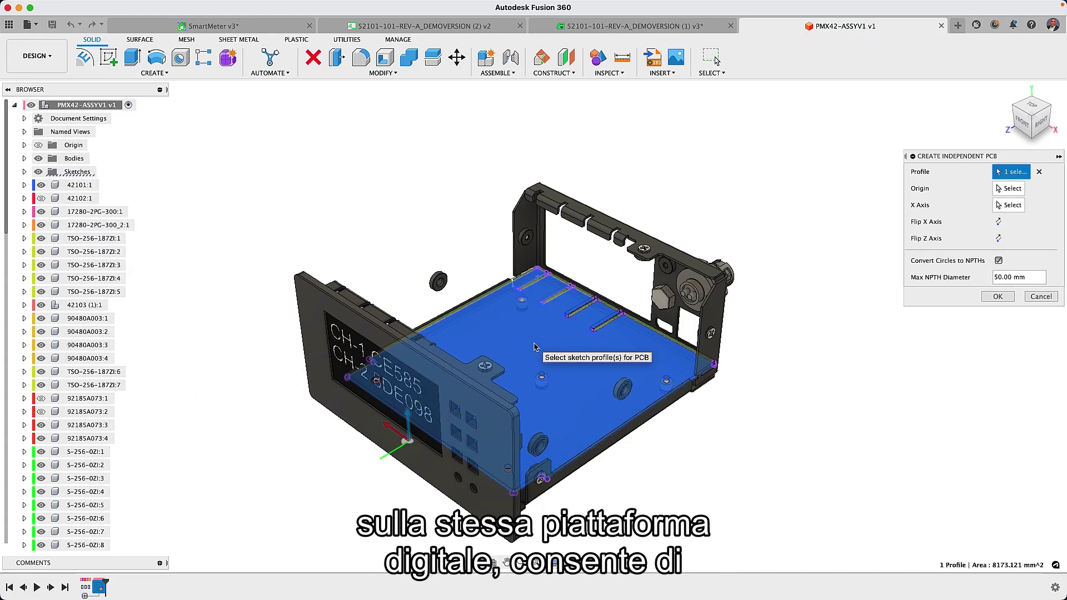
left_click(1009, 188)
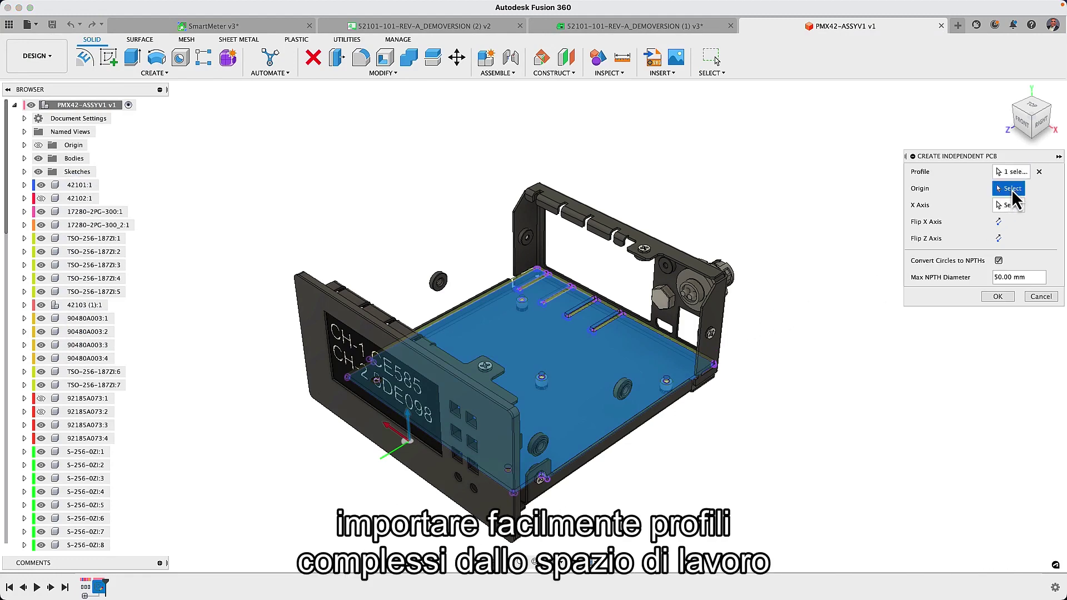
left_click(515, 494)
Step: Confirm the independent PCB from the top view and create its linked 2D PCB layout
left_click(1032, 110)
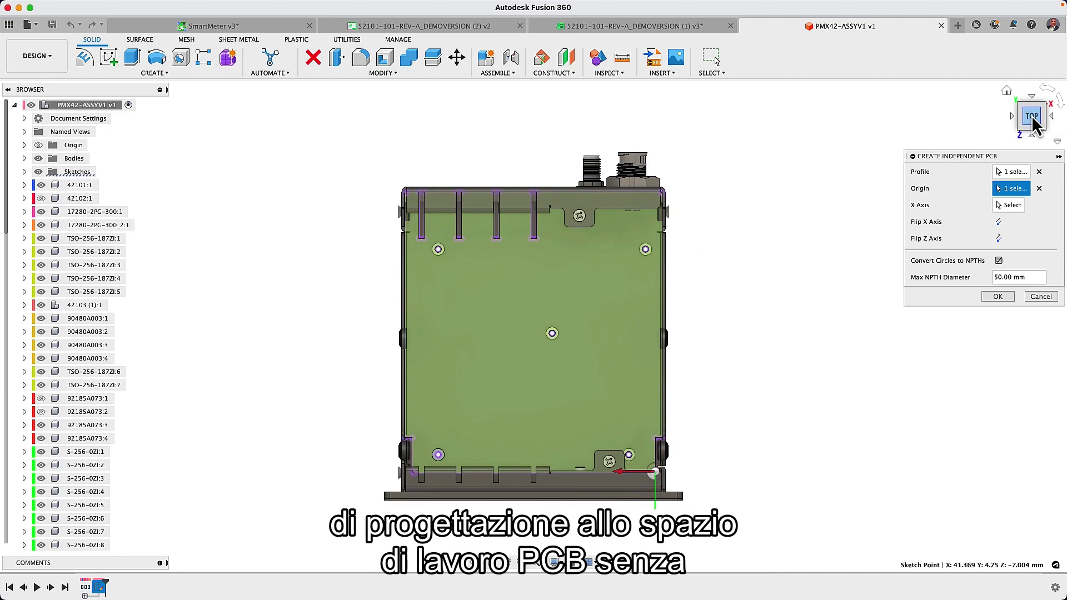
left_click(1001, 298)
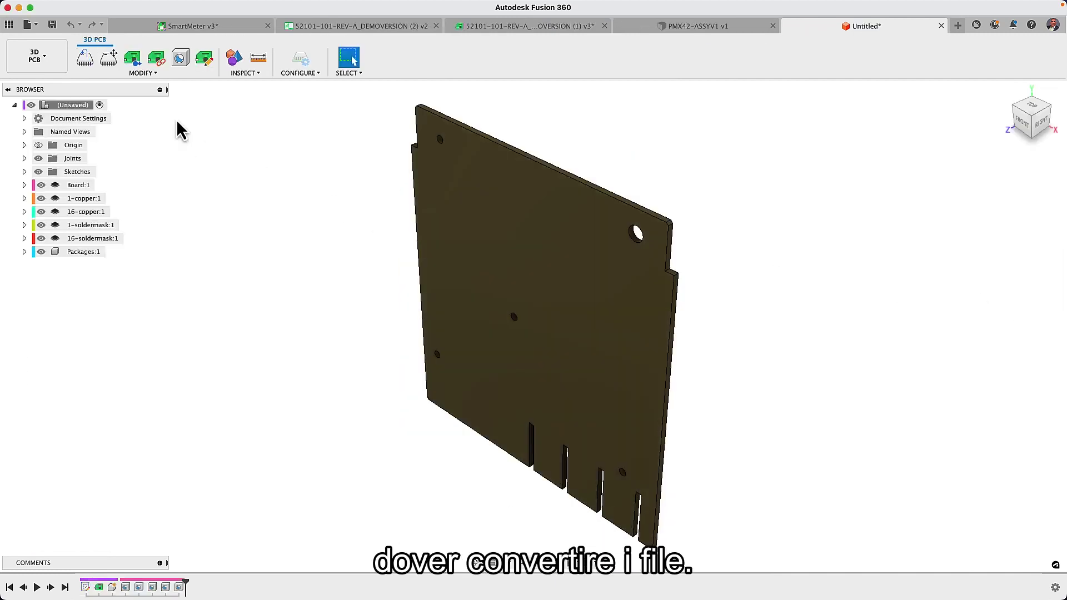
left_click(132, 62)
left_click(607, 309)
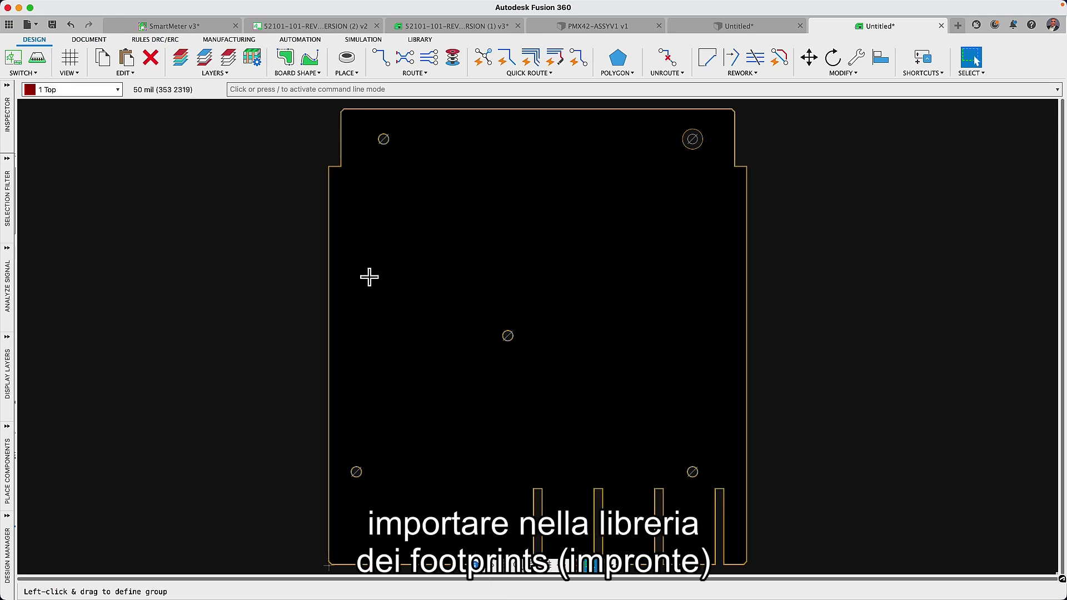
Step: Start a DXF/DWG import and choose Autodesk Logo v1.dxf from the Logo folder
left_click(351, 78)
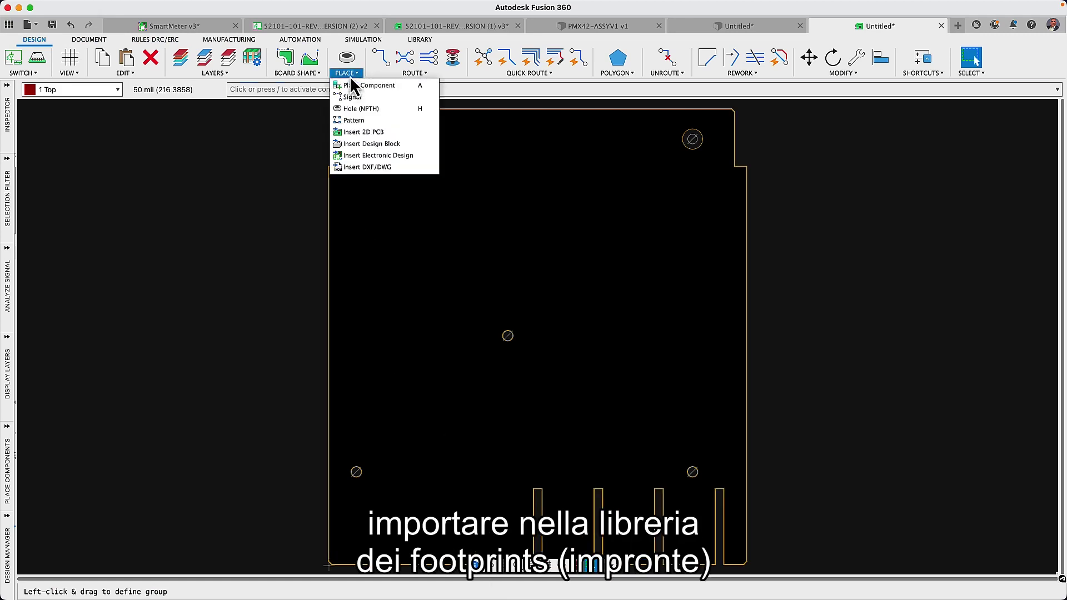
left_click(375, 167)
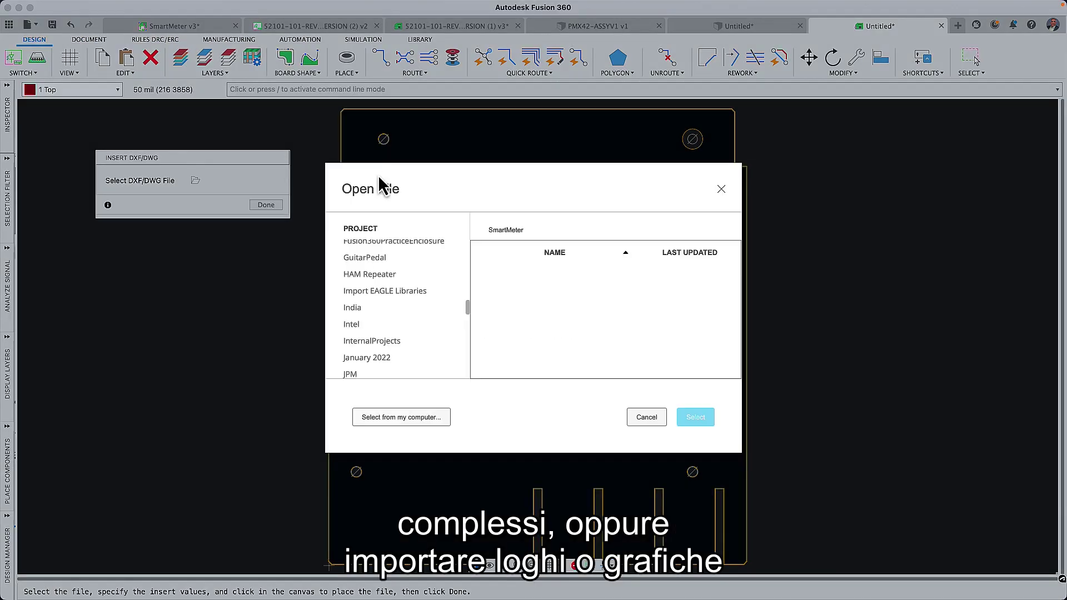
left_click(408, 417)
left_click(361, 70)
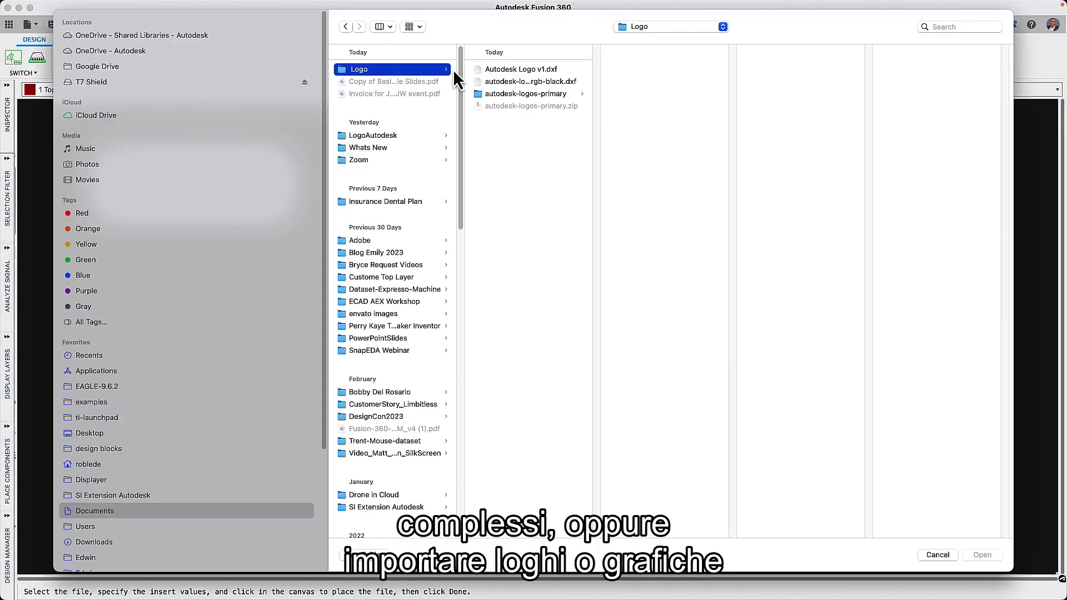
left_click(500, 70)
left_click(976, 555)
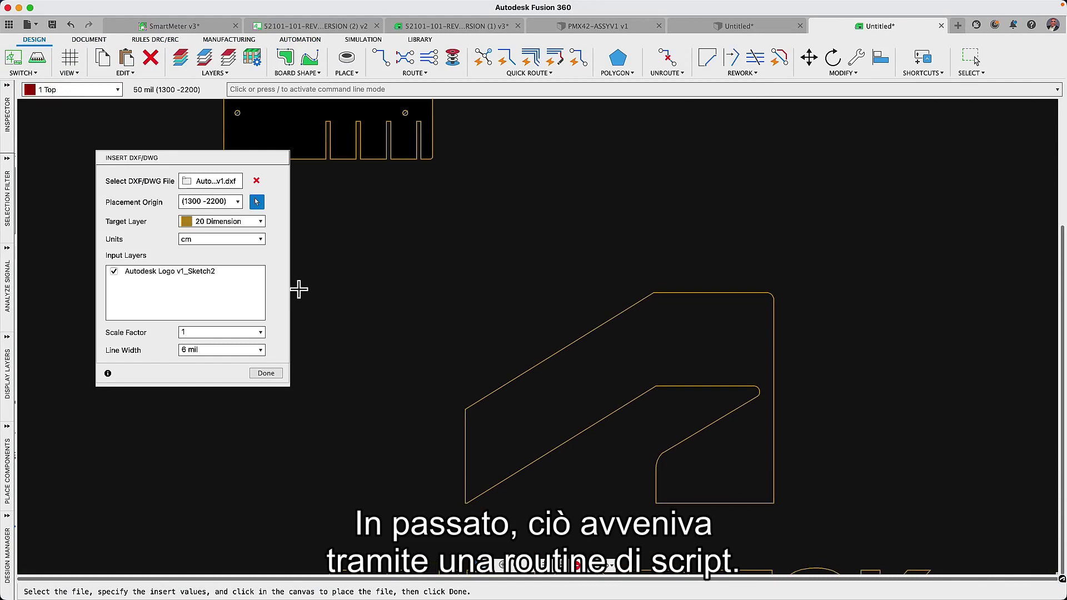
Step: Import the logo on layer 21 tPlace in millimetres, placed near the board's lower-left edge
left_click(261, 222)
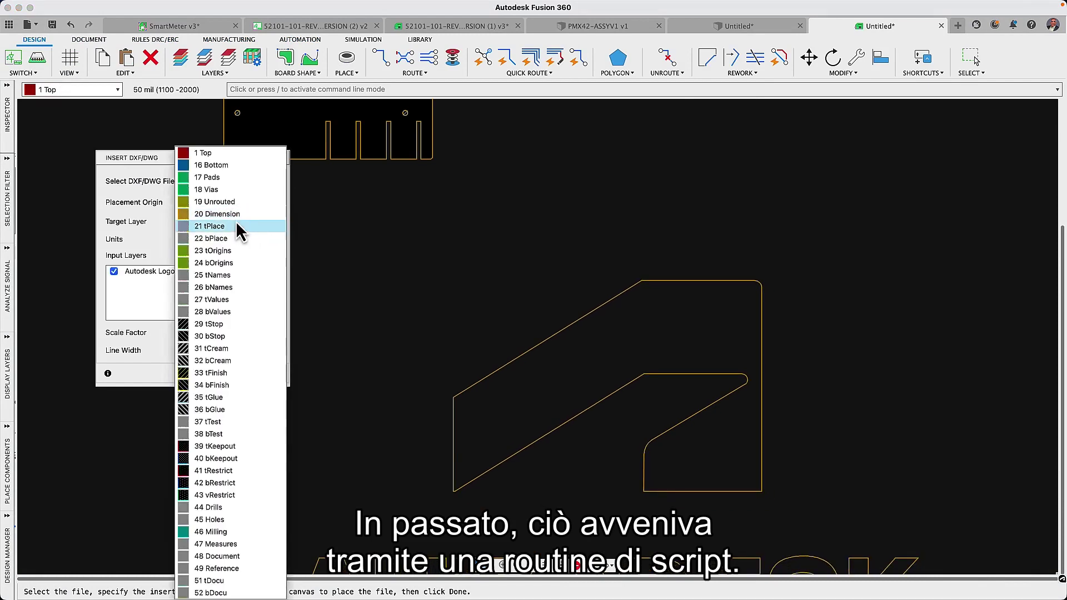
left_click(243, 226)
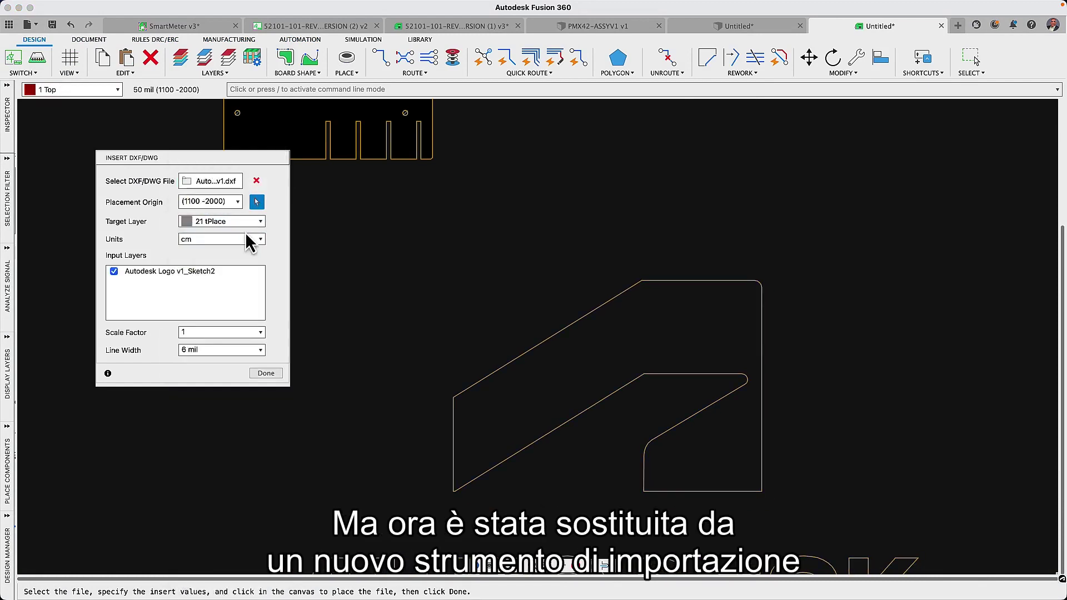
left_click(253, 240)
left_click(257, 229)
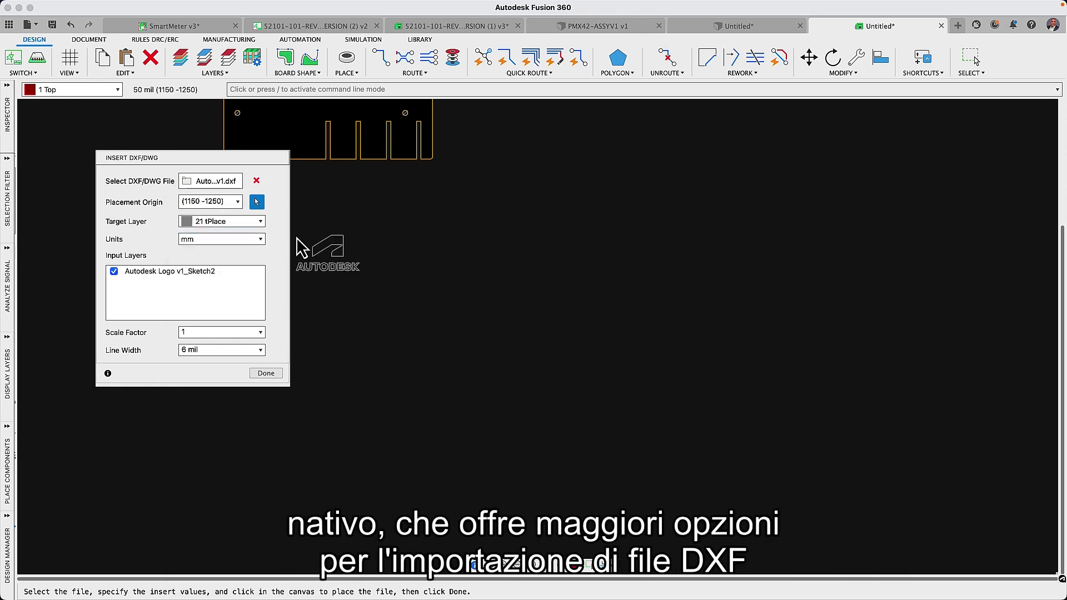
scroll(441, 417, "up", 5)
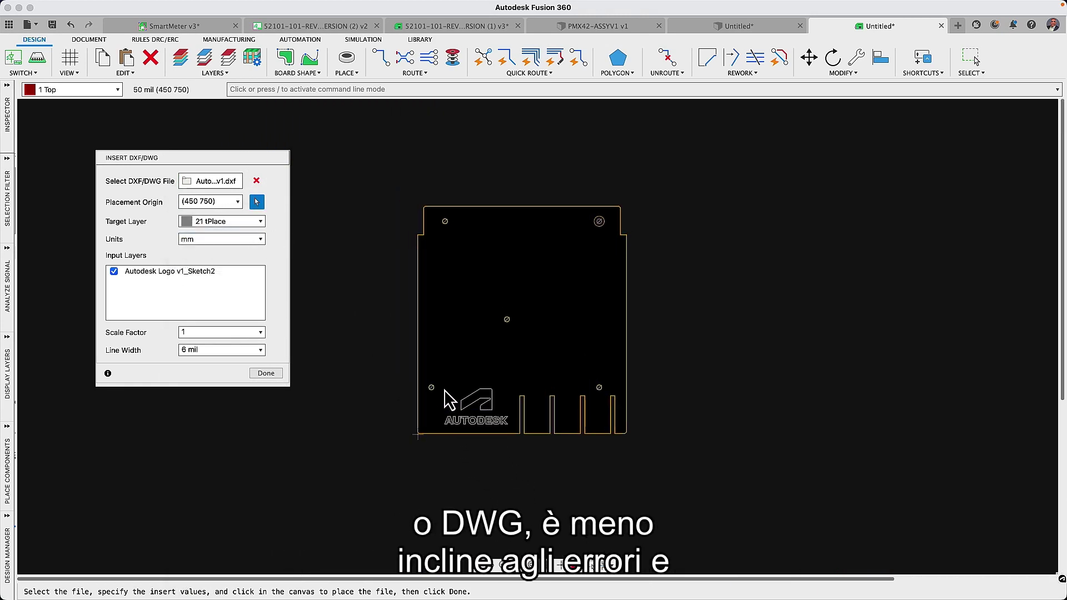
left_click(434, 395)
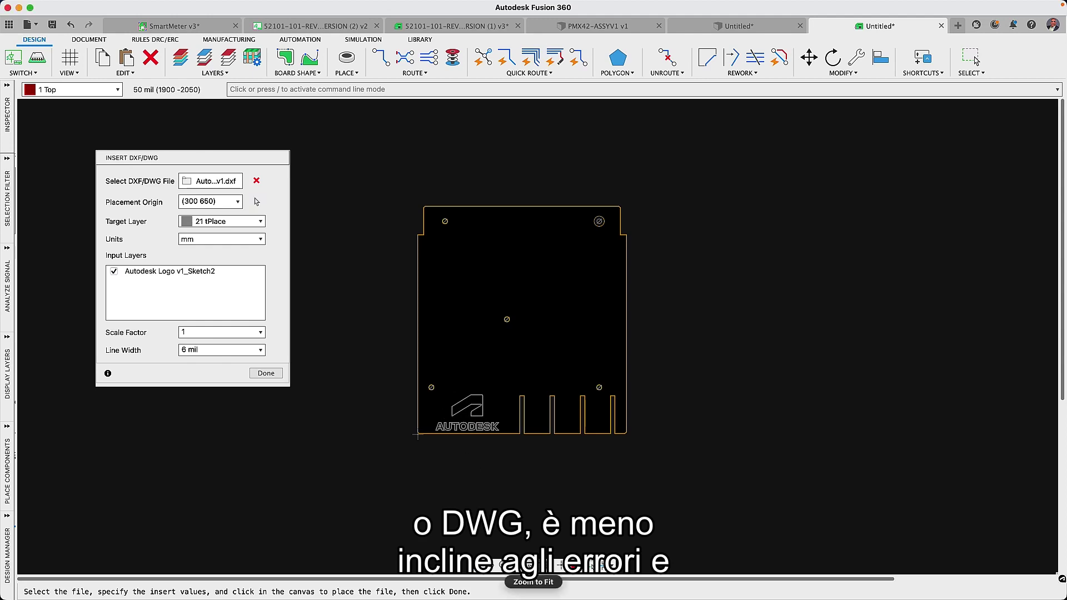
left_click(532, 566)
left_click(256, 373)
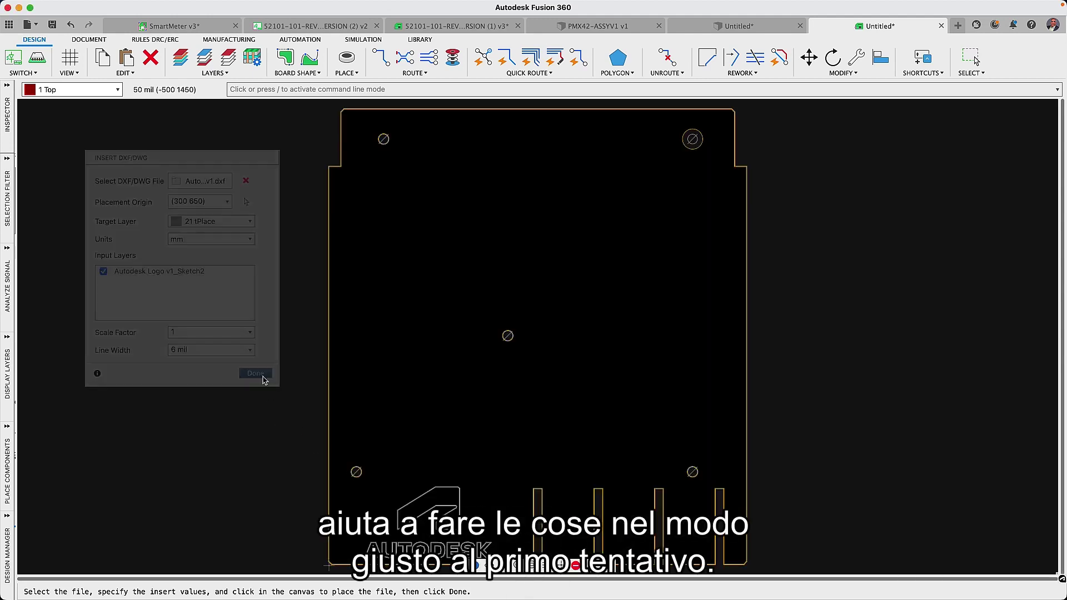
Step: Group the schematic's LED symbols and arrange them into a circle with MODIFY > Arrange
left_click(434, 26)
left_click(616, 73)
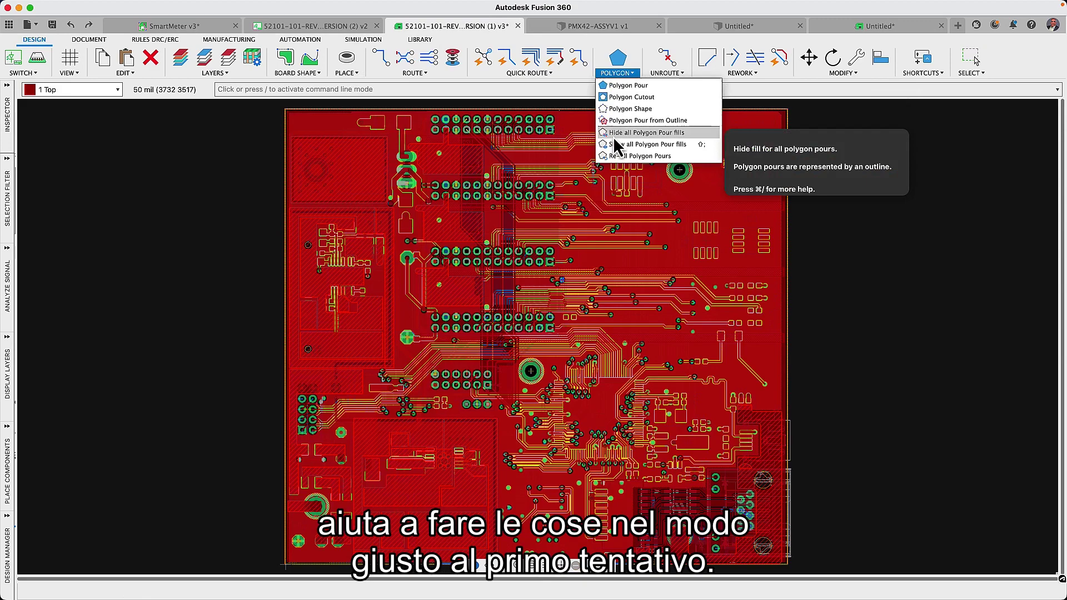
left_click(311, 25)
left_click(809, 61)
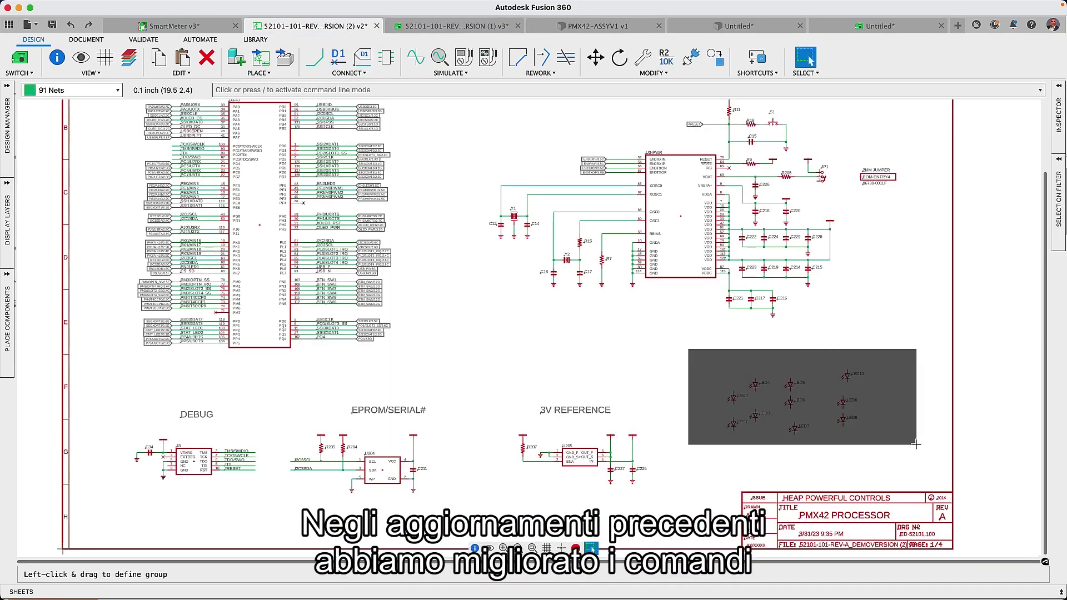
left_click(661, 73)
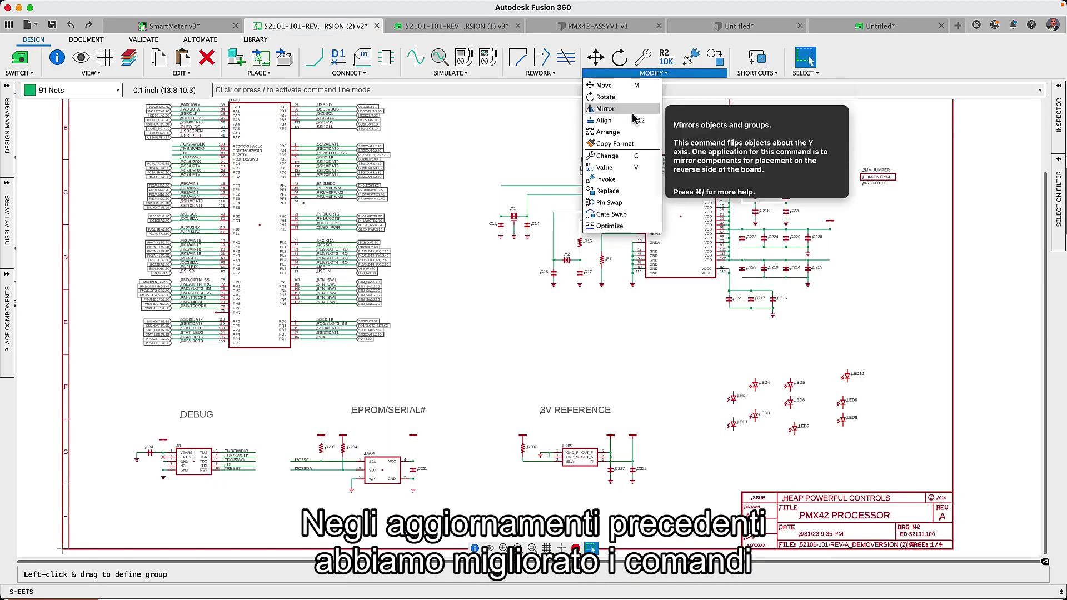
left_click(607, 131)
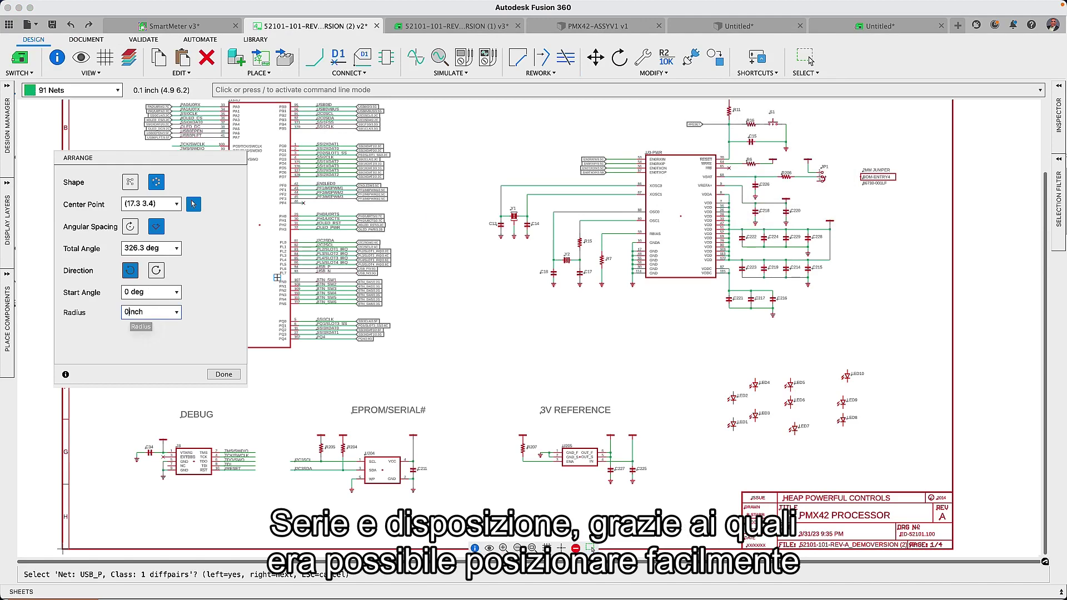
left_click(223, 374)
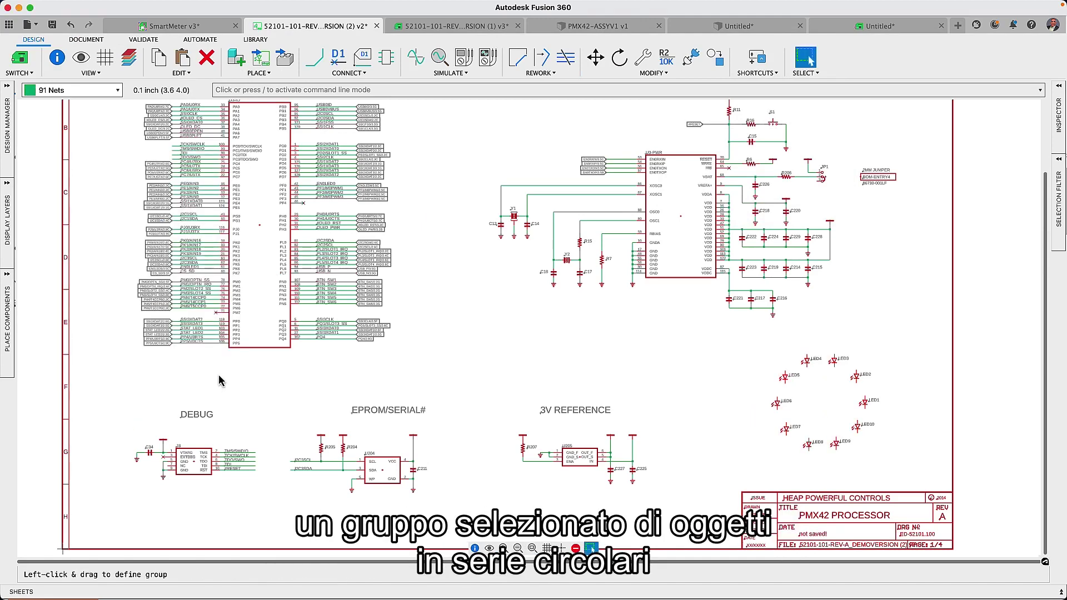
Step: Switch back to the PCB board layout and zoom in
left_click(462, 32)
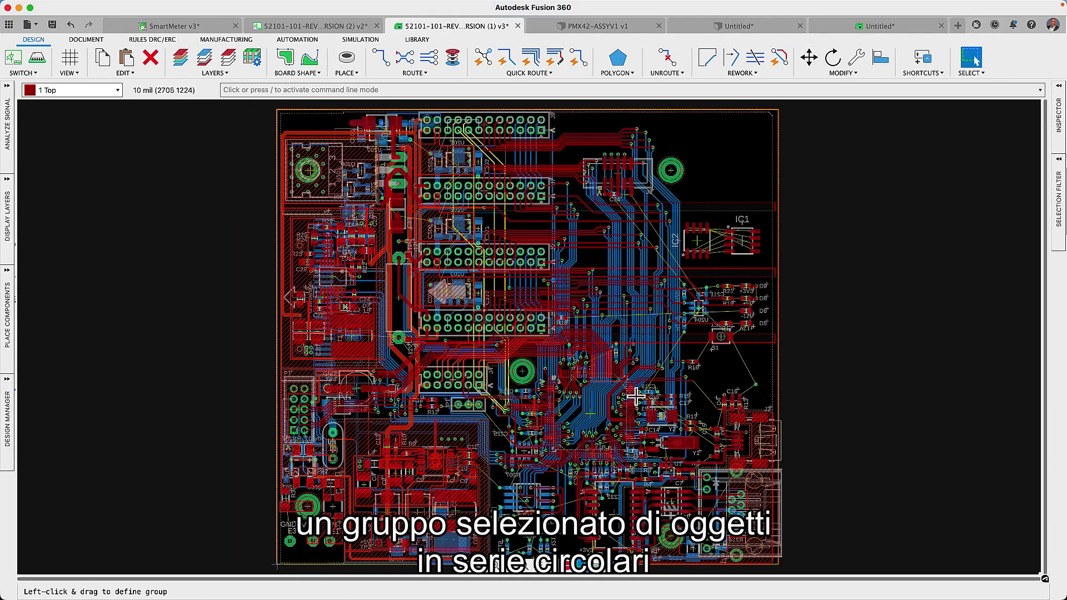
scroll(637, 374, "up", 1)
scroll(639, 375, "up", 1)
scroll(645, 377, "up", 1)
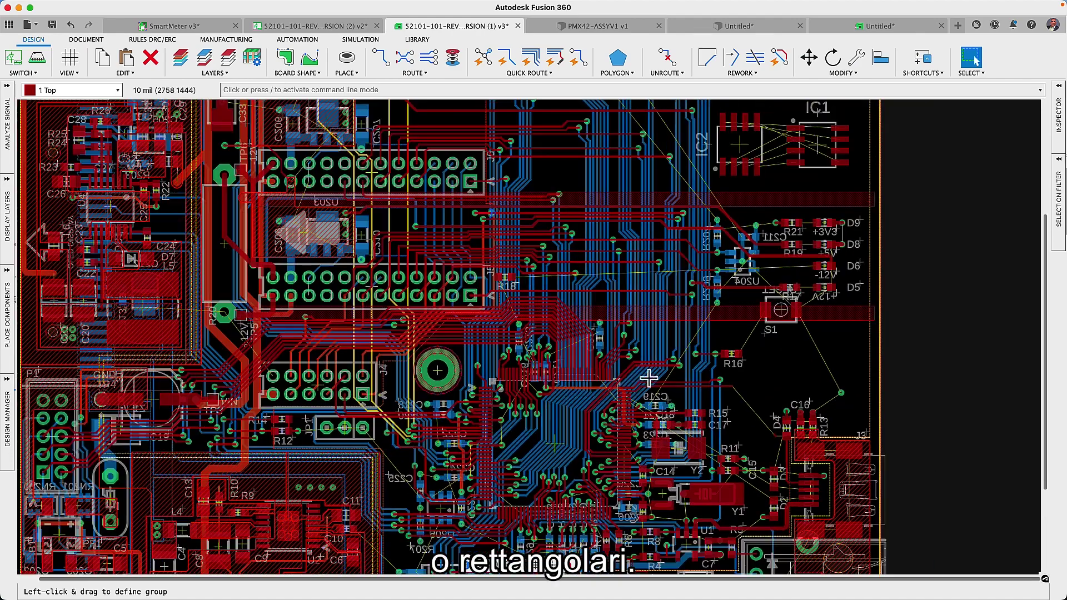
Step: Group the vias near S1 and R16 and pattern them about a chosen centre with 6 copies
middle_click_drag(821, 371, 705, 303)
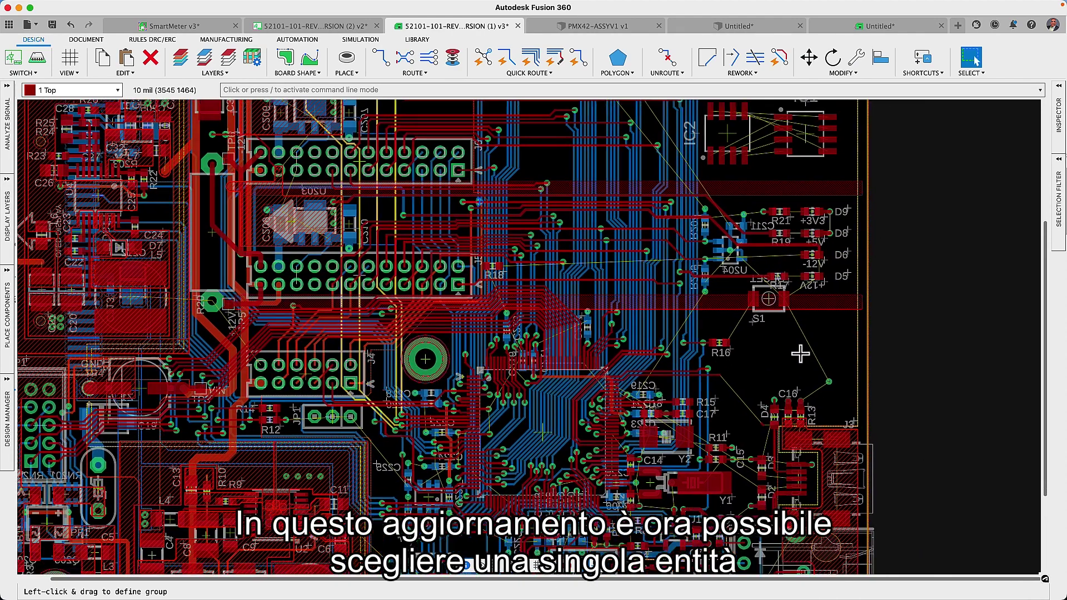
left_click_drag(702, 299, 739, 343)
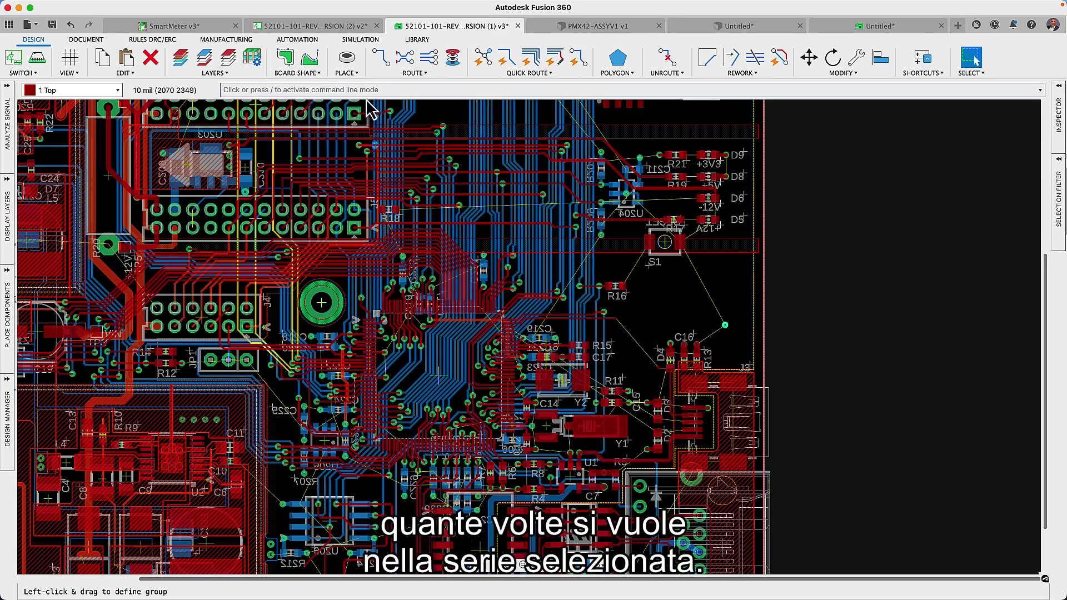
left_click(343, 75)
left_click(351, 123)
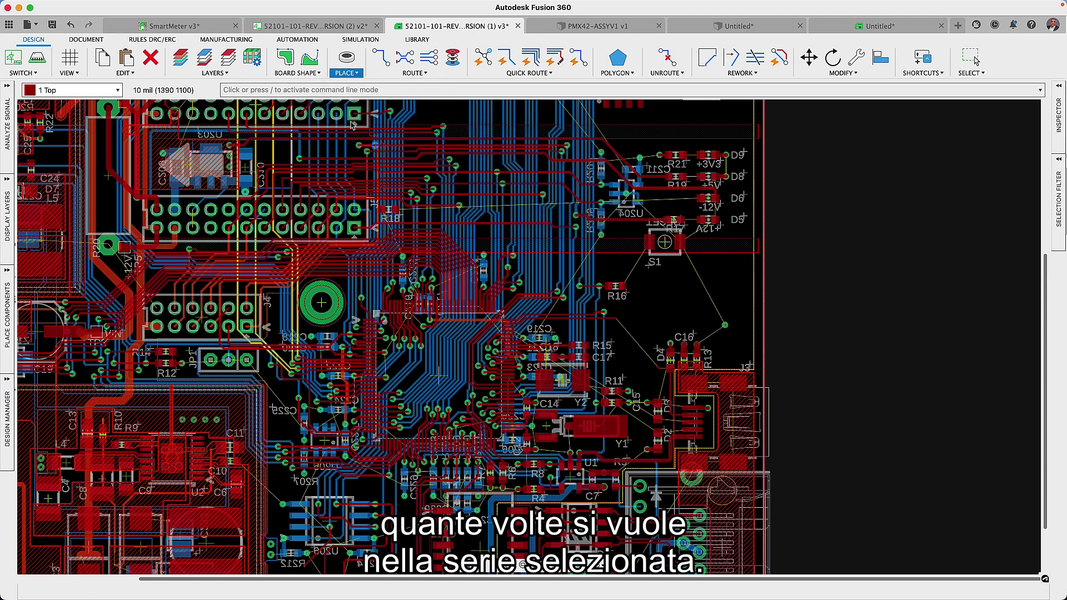
left_click(720, 315)
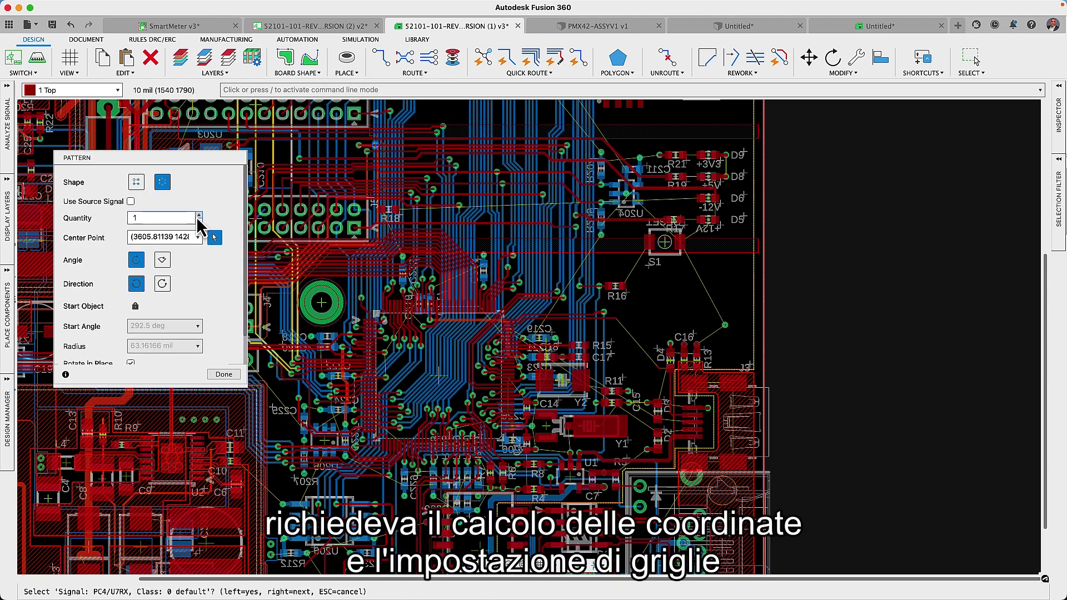
left_click(199, 215)
left_click(198, 215)
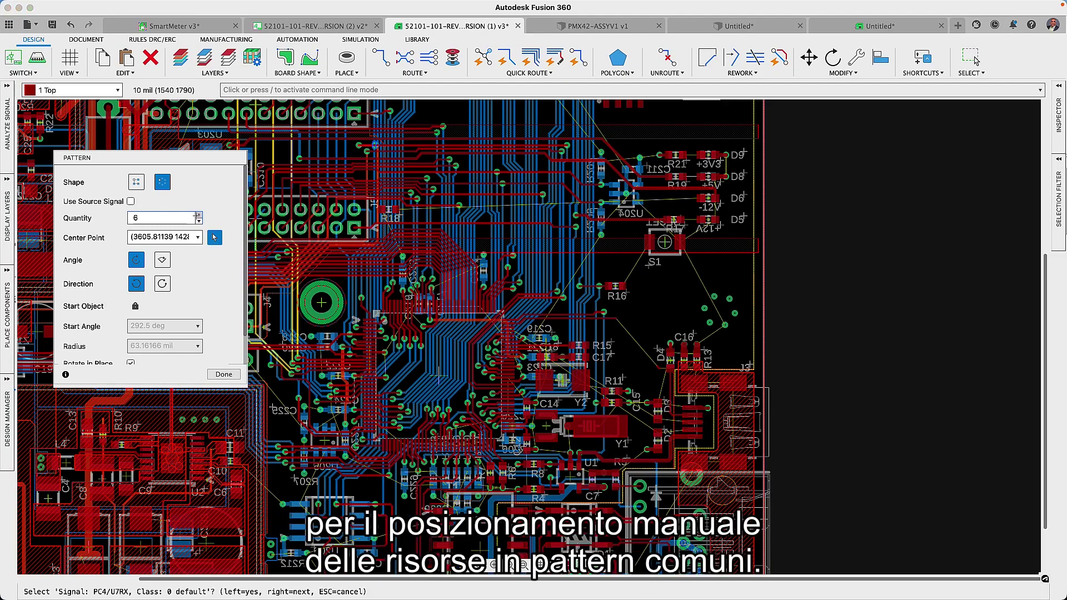
Step: Try rectangular grid options (3 columns, 2 rows, source signal toggle), then place the pattern
left_click(137, 182)
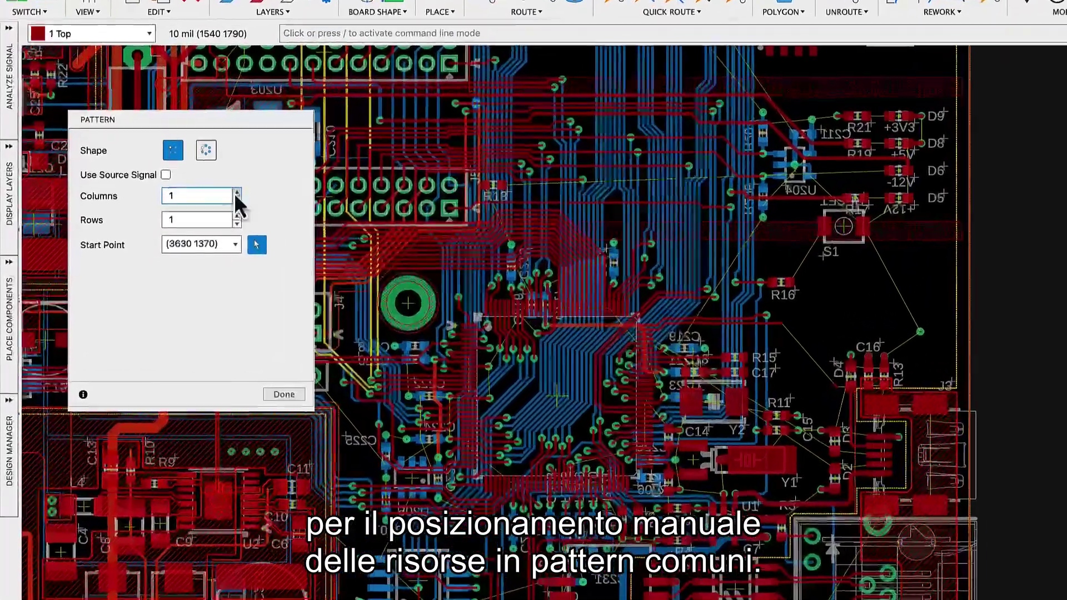
left_click(236, 192)
left_click(236, 192)
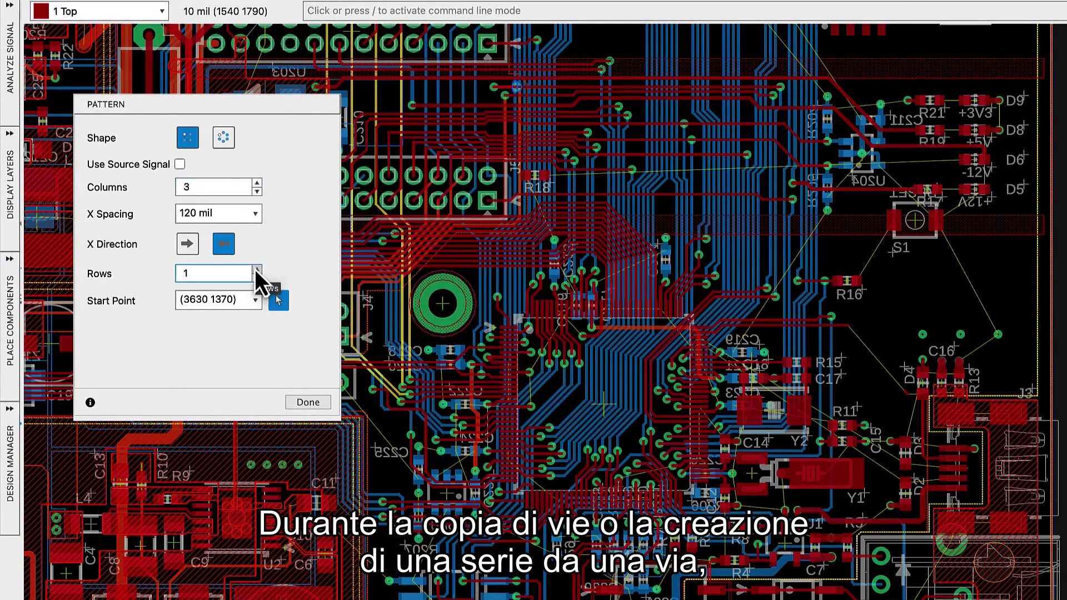
left_click(256, 270)
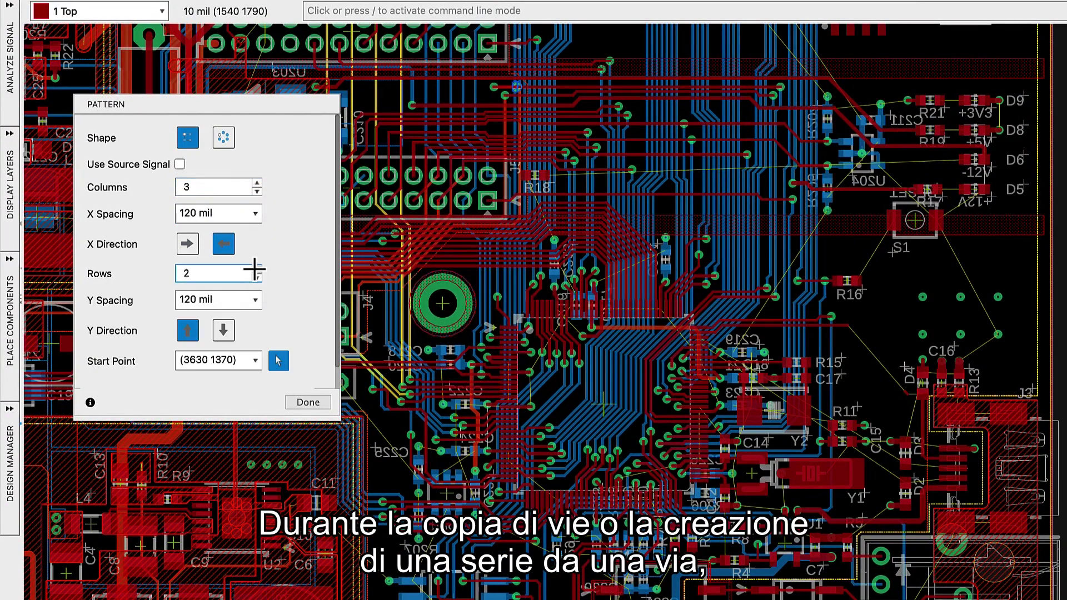
left_click(179, 164)
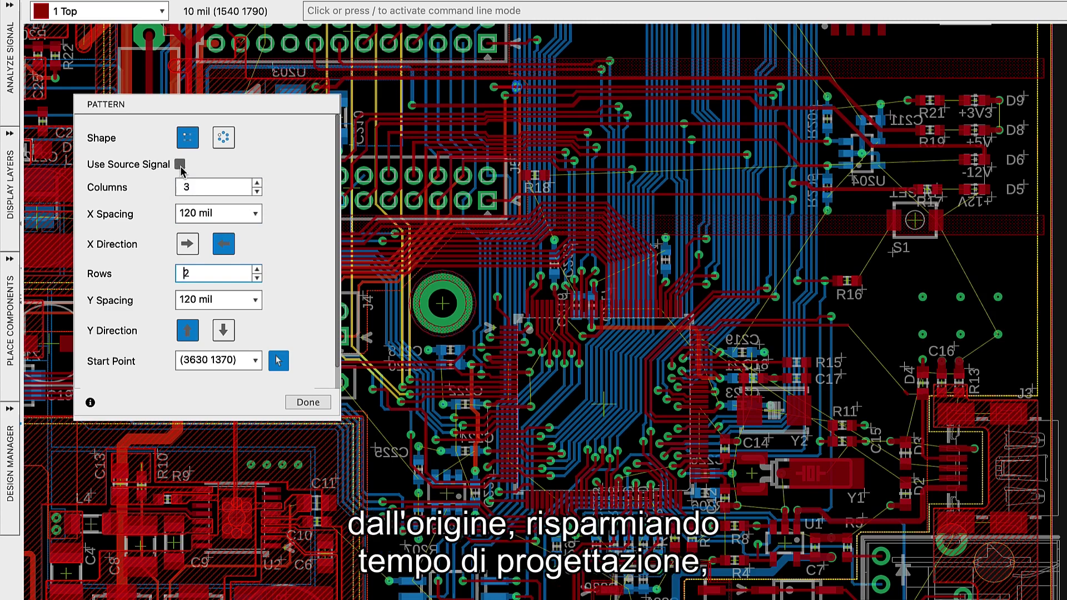
left_click(179, 164)
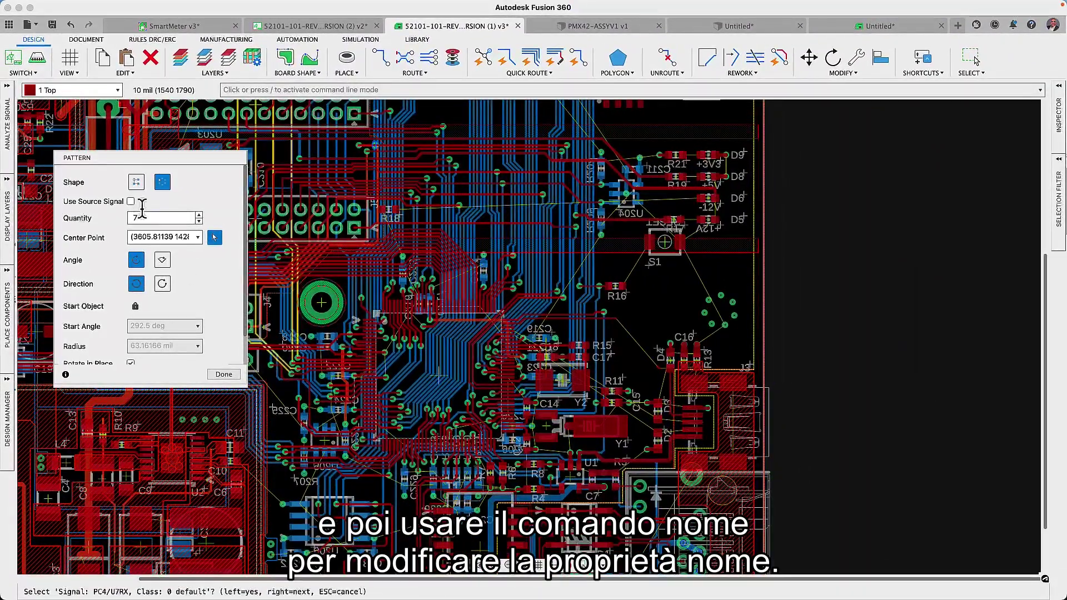
left_click(224, 376)
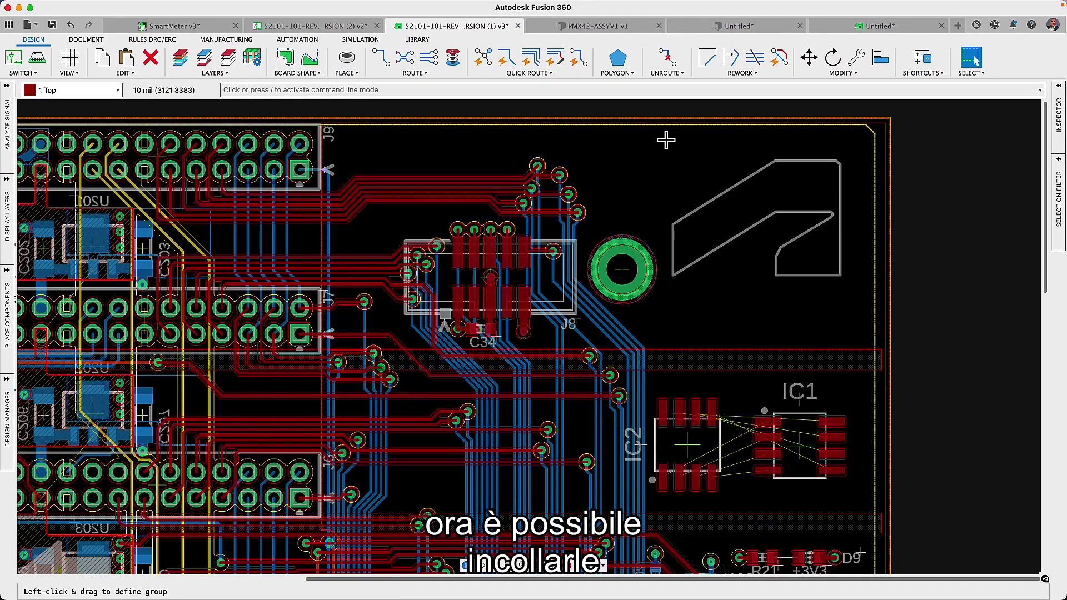
Step: Paste the angular outline shape onto layer 46 Milling near the top-right and fit the board in view
left_click(126, 57)
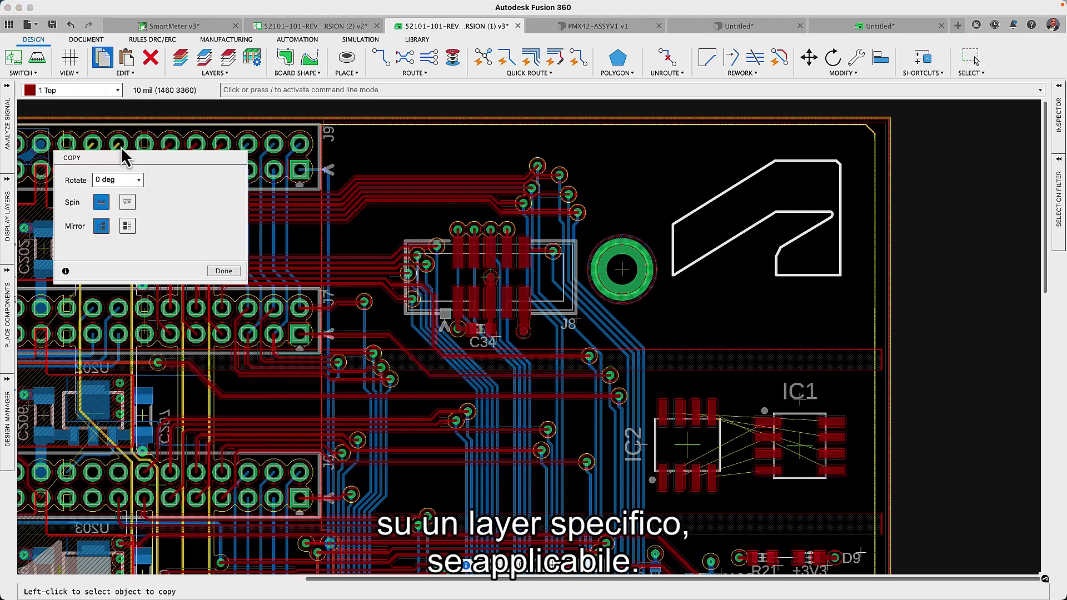
left_click(189, 177)
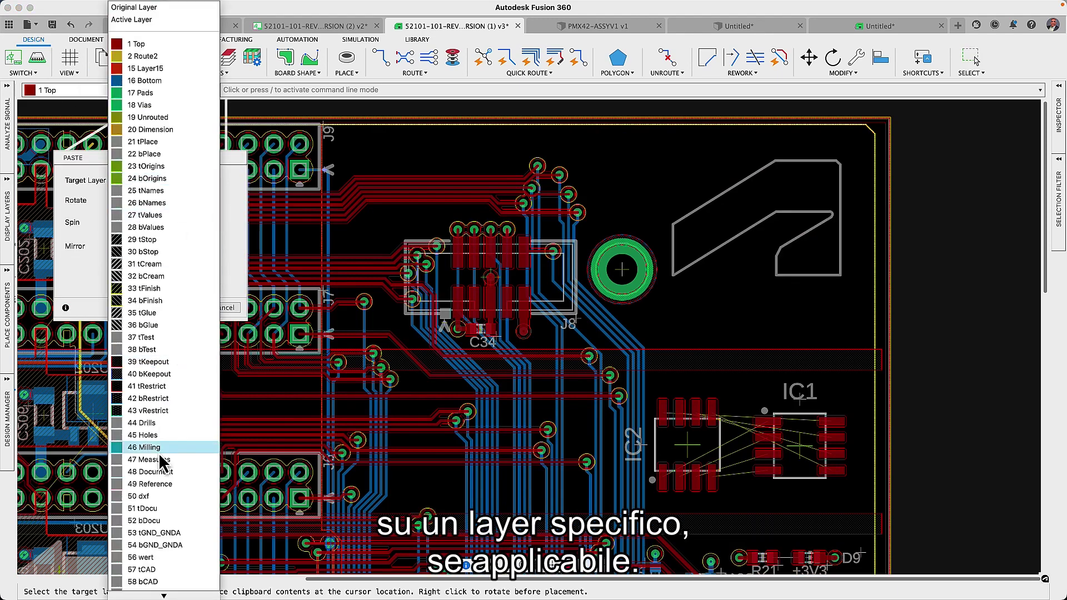
left_click(198, 453)
left_click(754, 216)
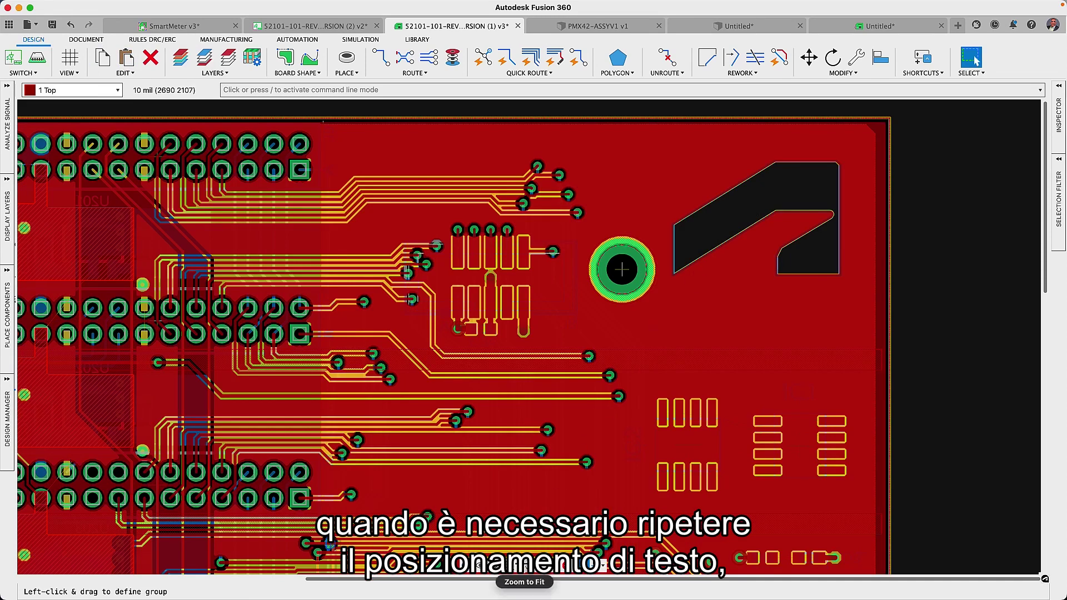
left_click(524, 566)
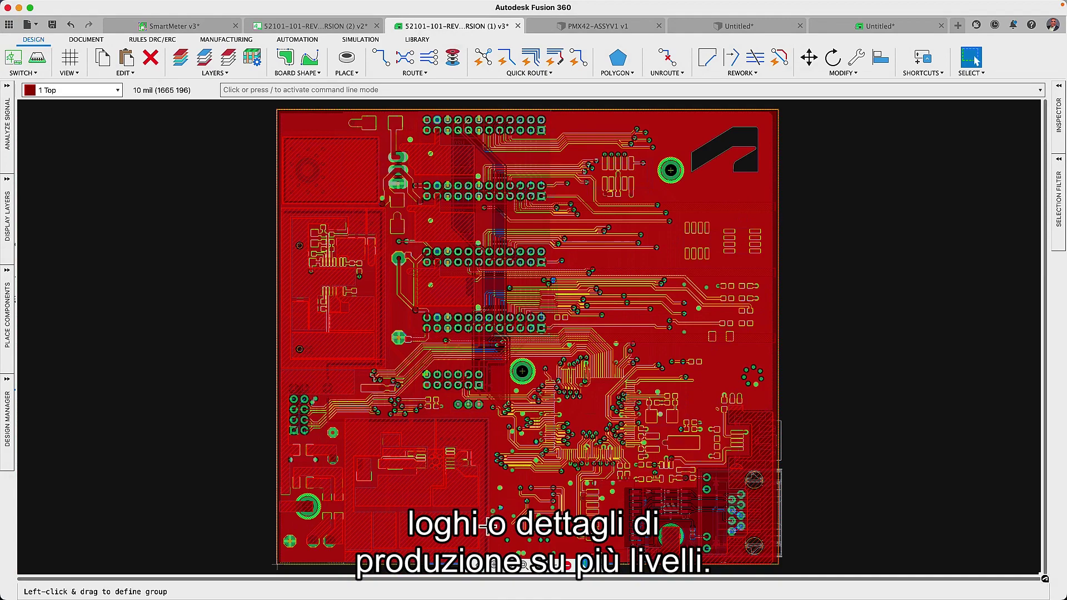
Step: Open and close the DRC design rule file library under Rules DRC/ERC
left_click(166, 42)
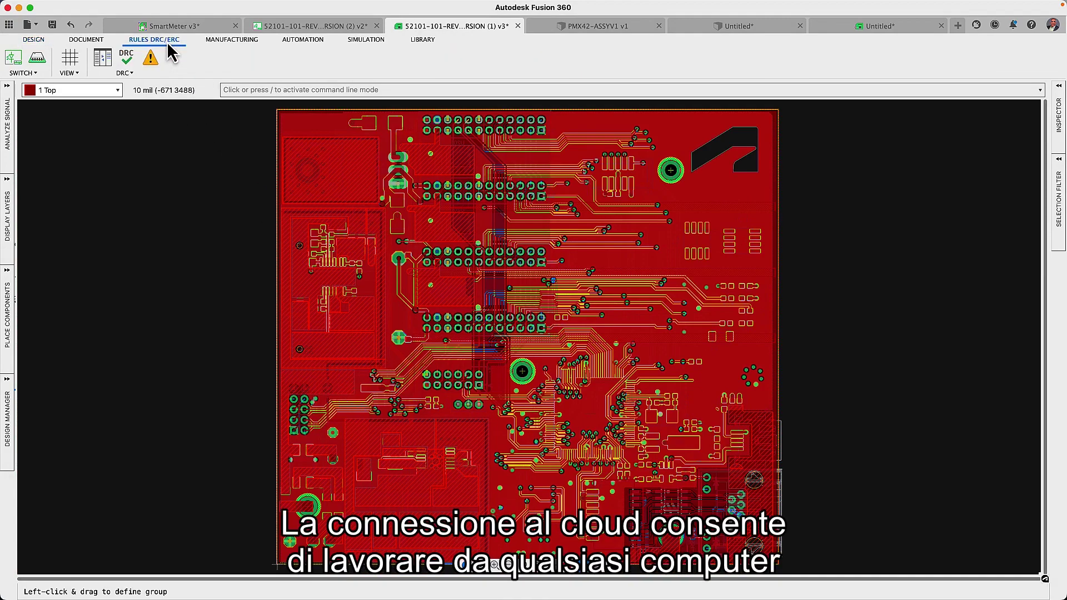
left_click(127, 56)
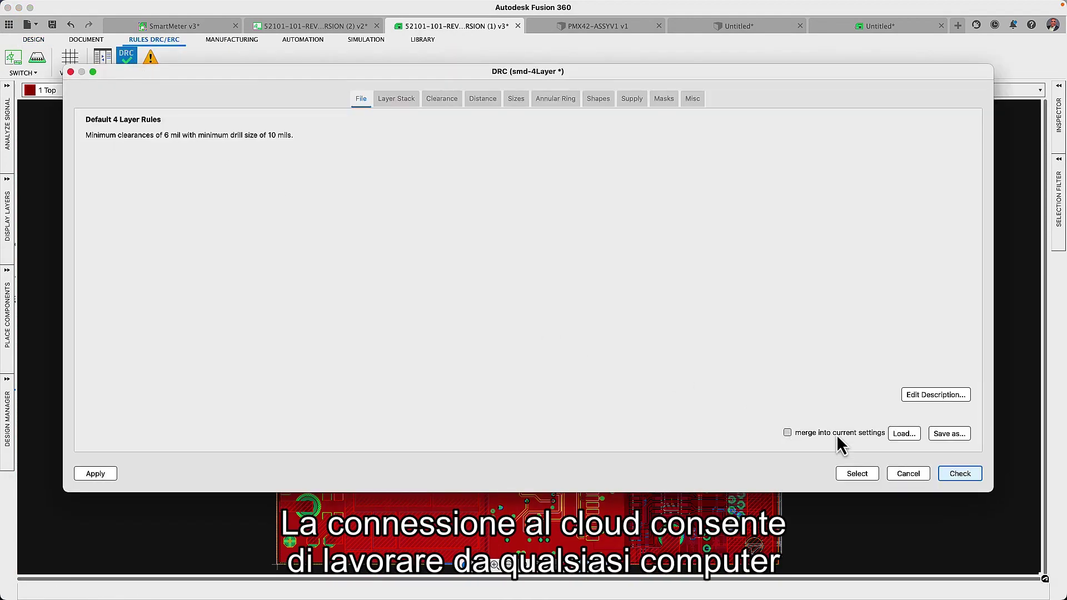
left_click(904, 434)
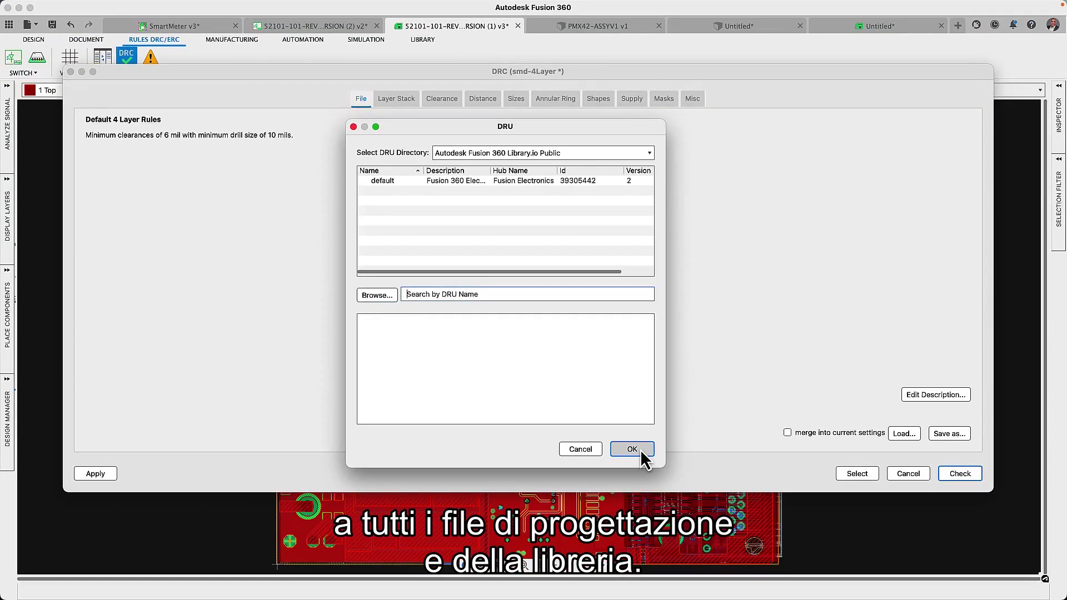
left_click(631, 449)
key("Escape")
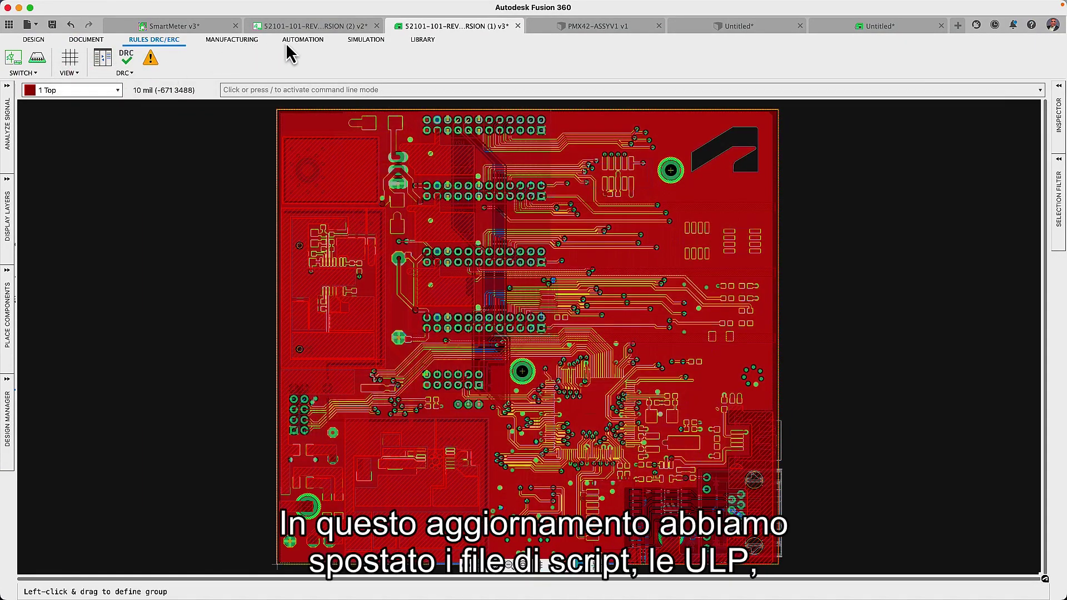
Step: Under Automation, browse and close the ULP and script libraries
left_click(294, 40)
left_click(106, 57)
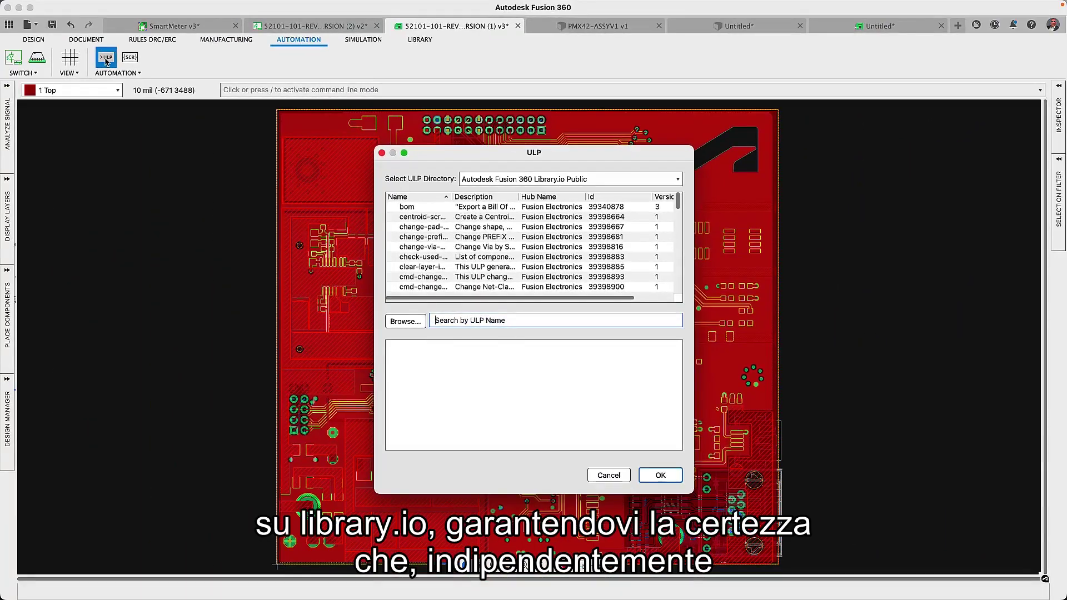
left_click(105, 59)
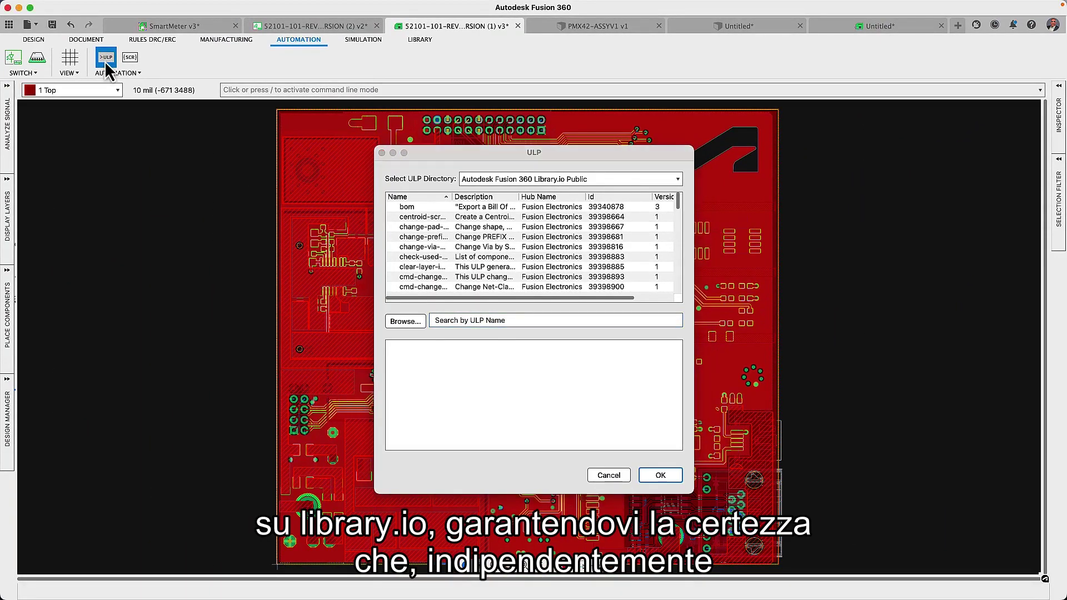
left_click(381, 154)
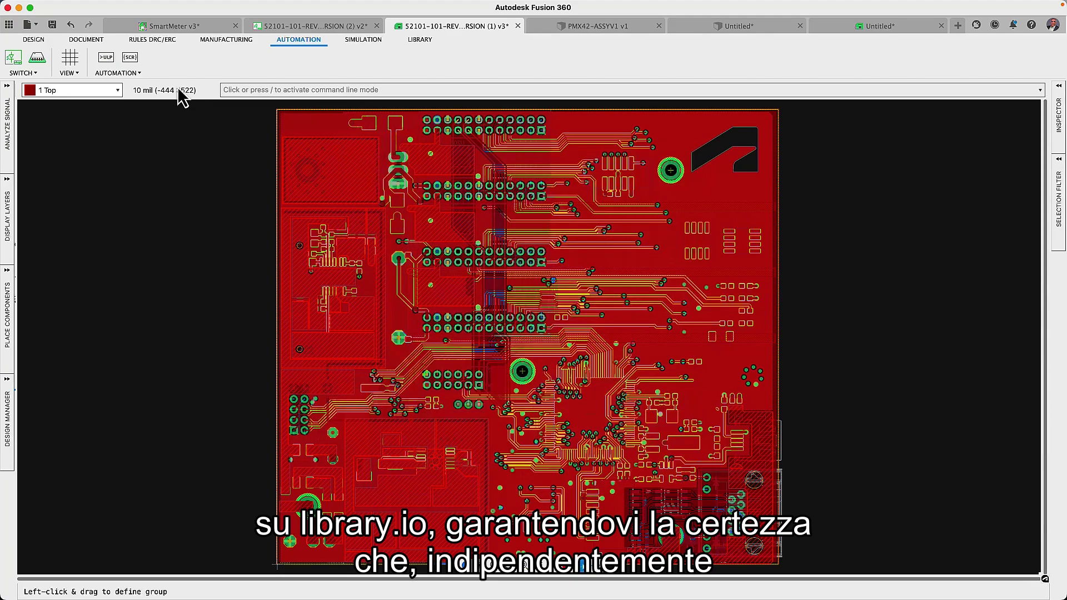
left_click(128, 58)
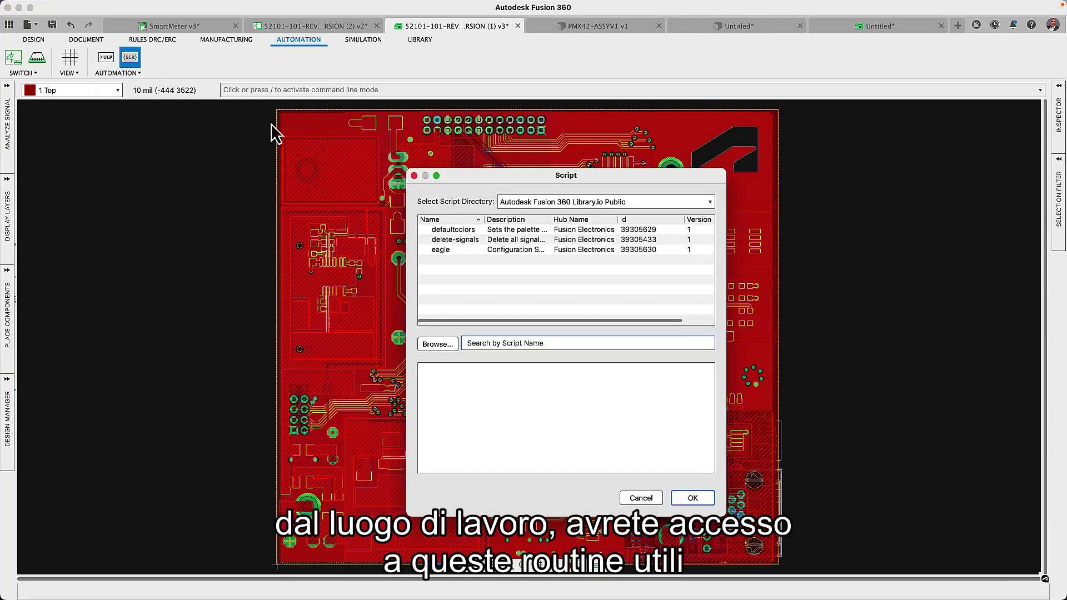
left_click(414, 176)
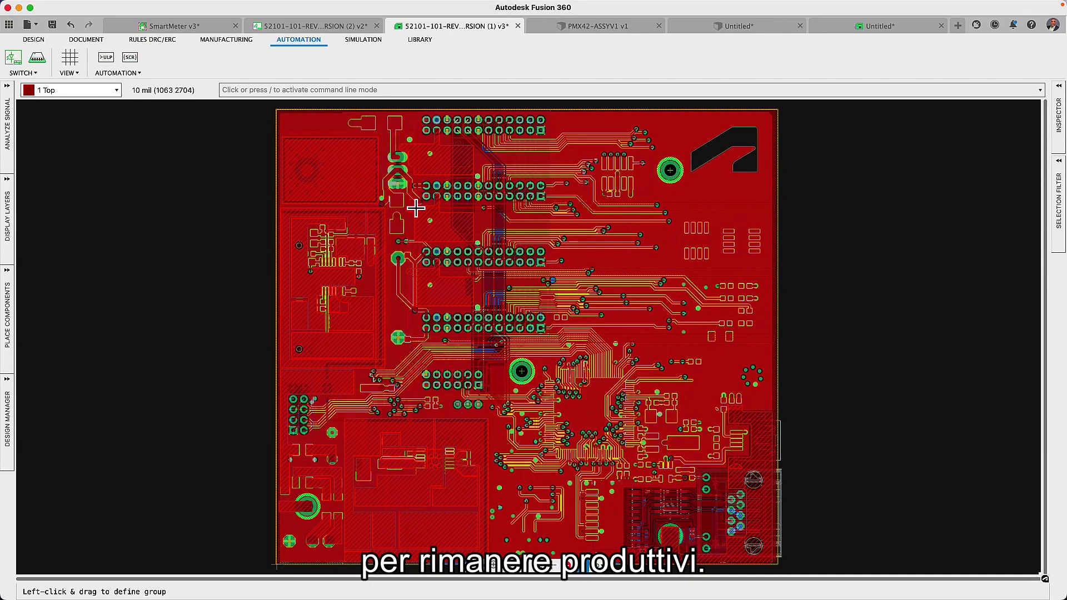
left_click(8, 86)
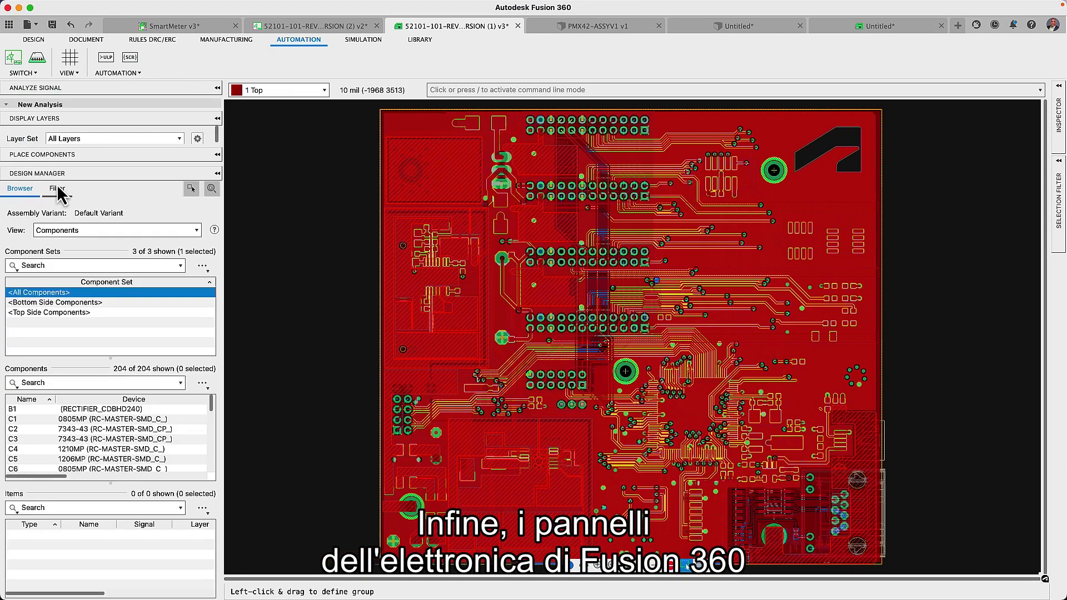
left_click(72, 157)
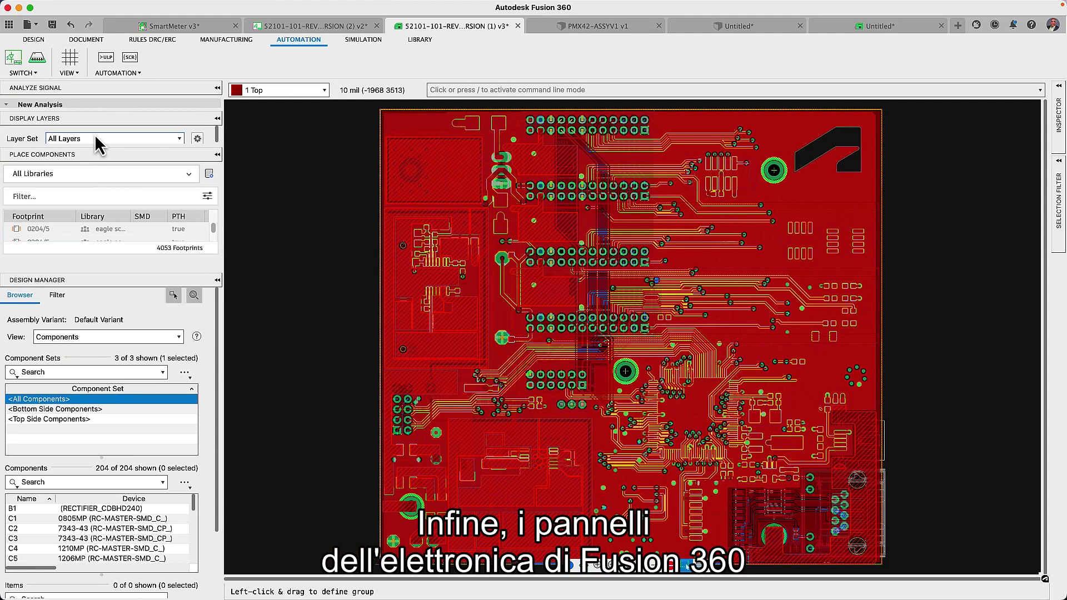
right_click(97, 93)
left_click(139, 179)
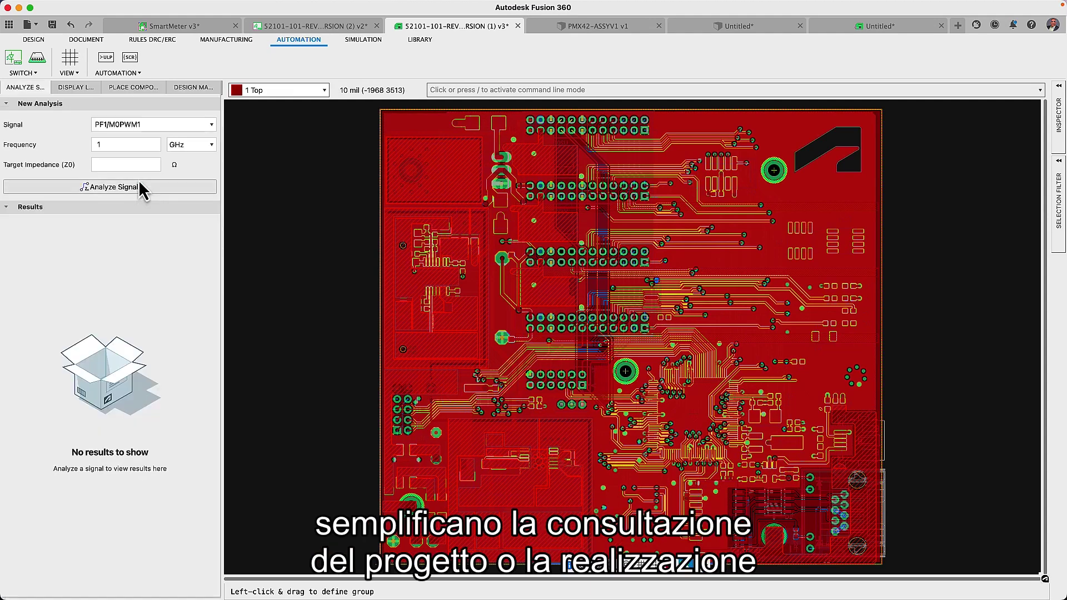
left_click(77, 87)
left_click(133, 88)
left_click(187, 89)
right_click(186, 88)
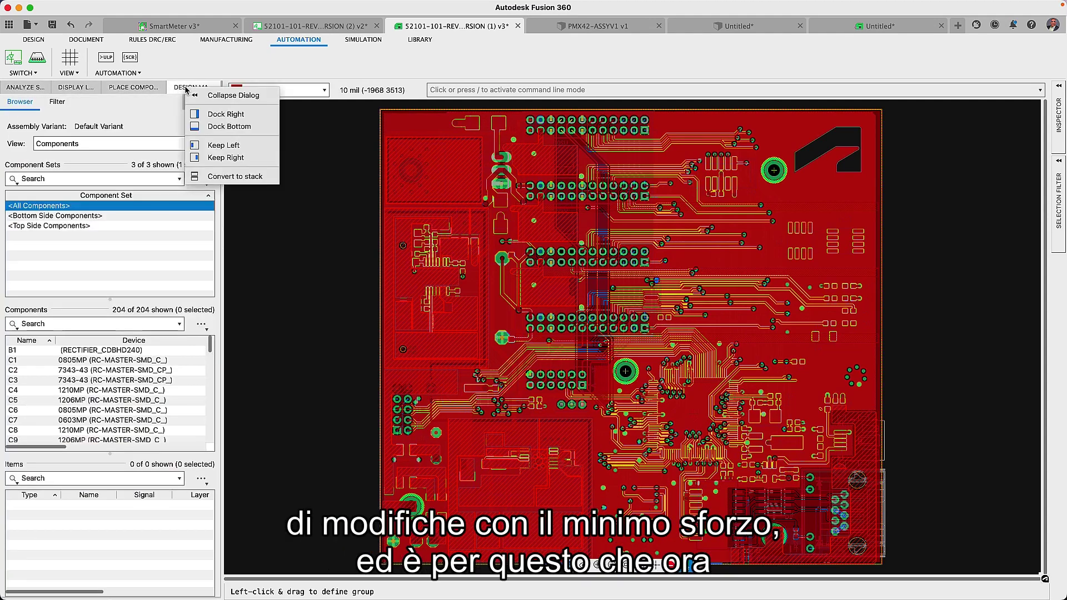
left_click(220, 104)
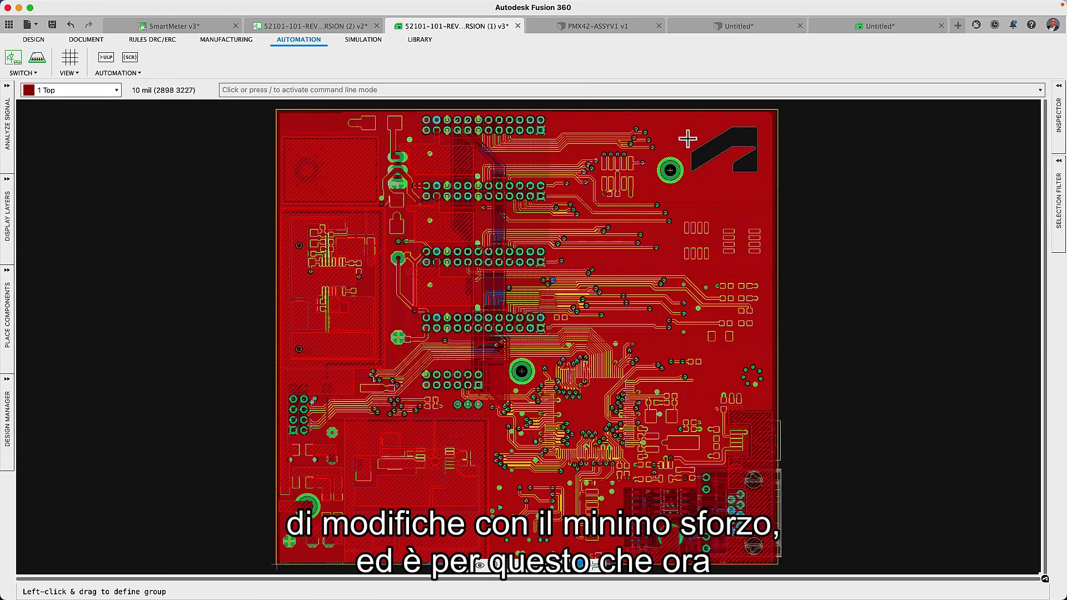
left_click(1058, 86)
right_click(1016, 102)
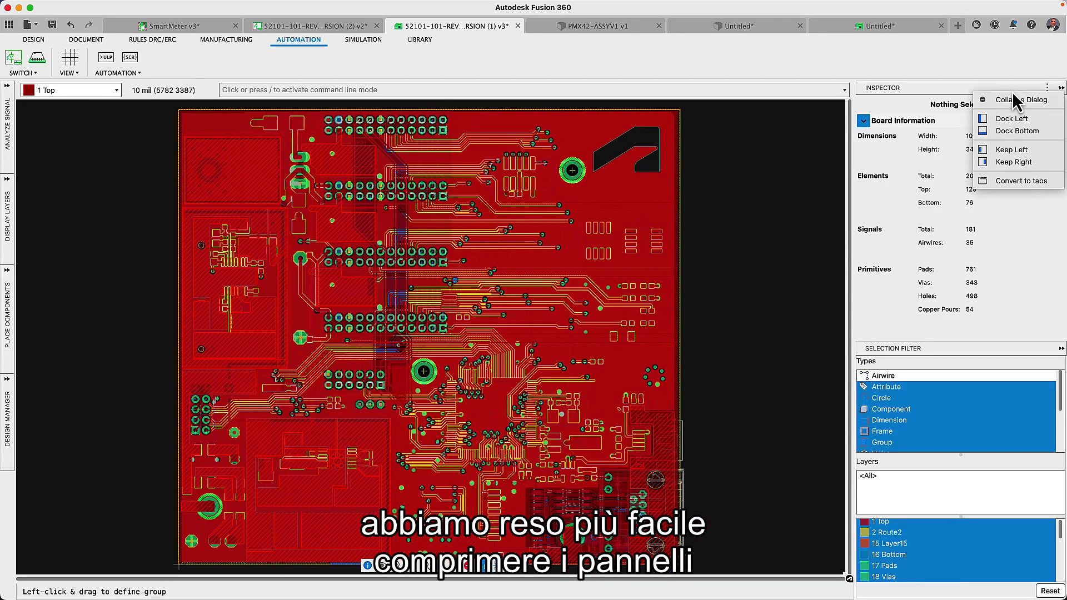
left_click(1013, 178)
left_click(970, 89)
right_click(968, 89)
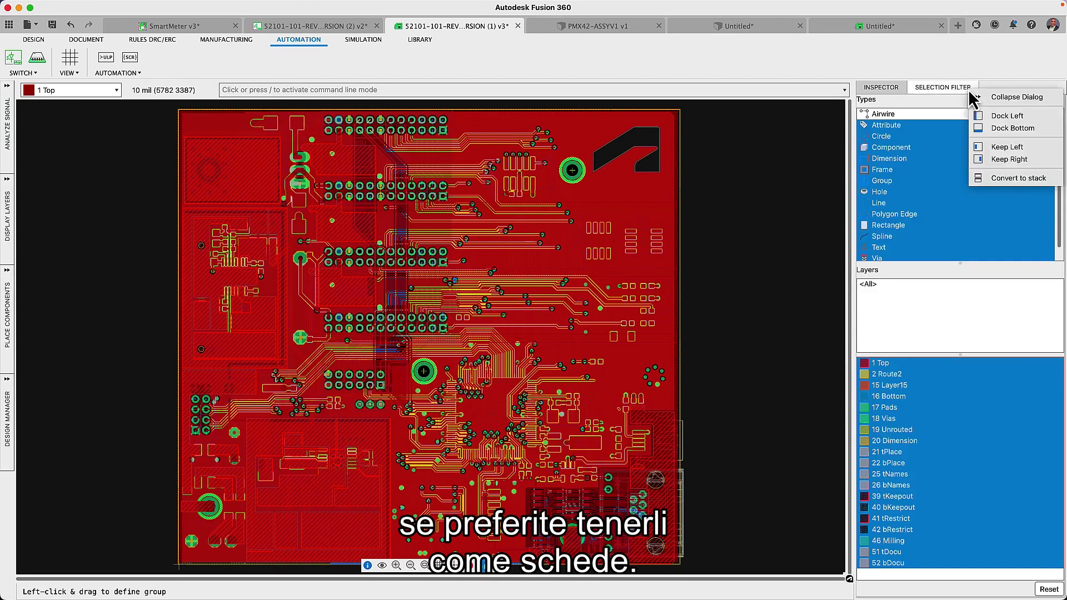
left_click(995, 178)
left_click(1061, 89)
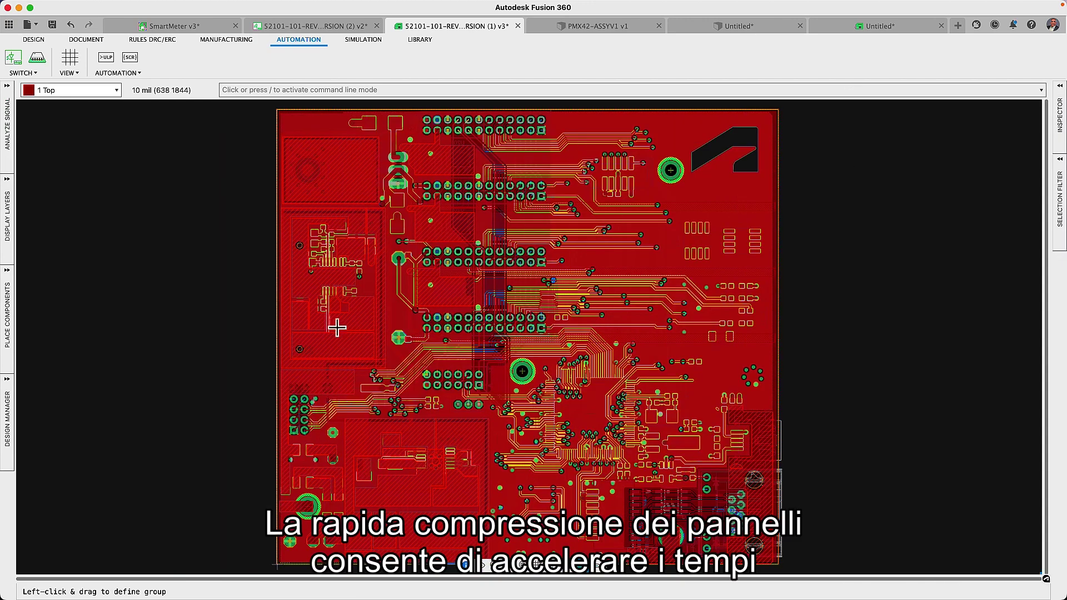
left_click(10, 436)
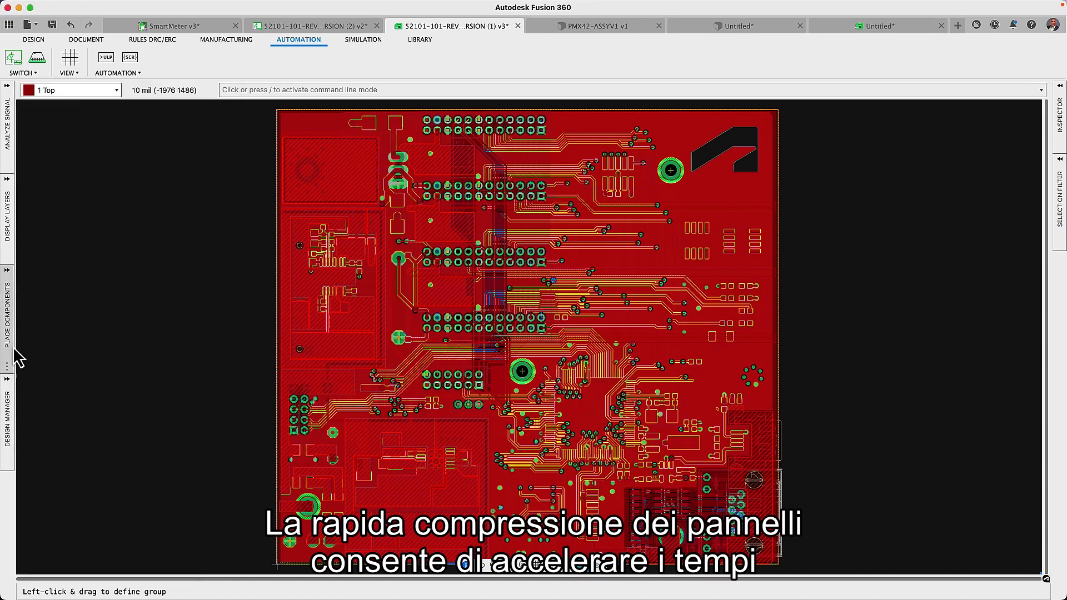
left_click(14, 351)
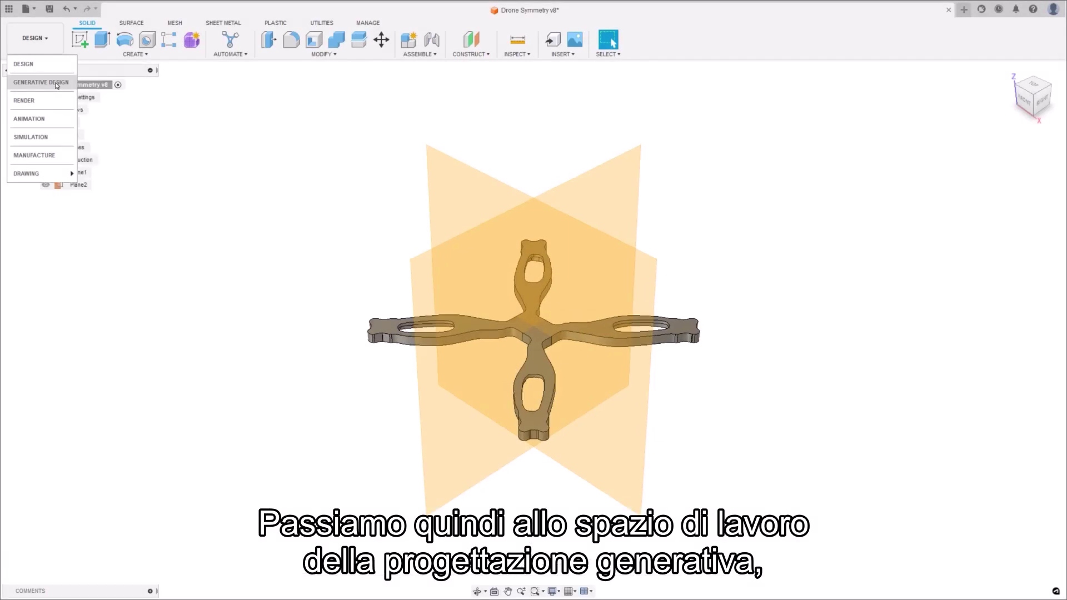
Step: In Generative Design, add both symmetry planes to Study 1 and open the Generate window
left_click(57, 85)
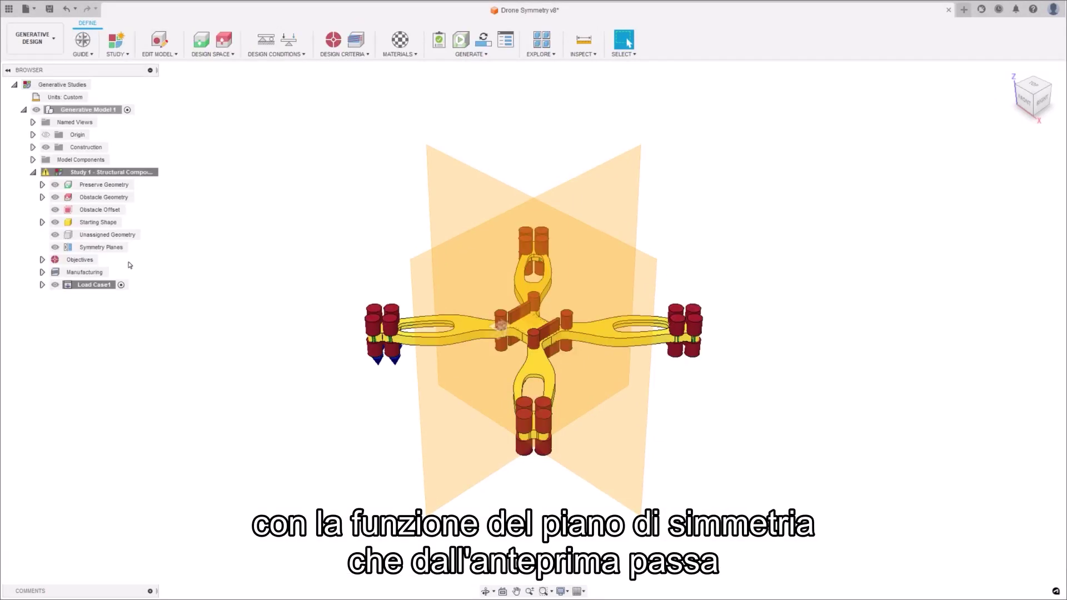
double_click(100, 248)
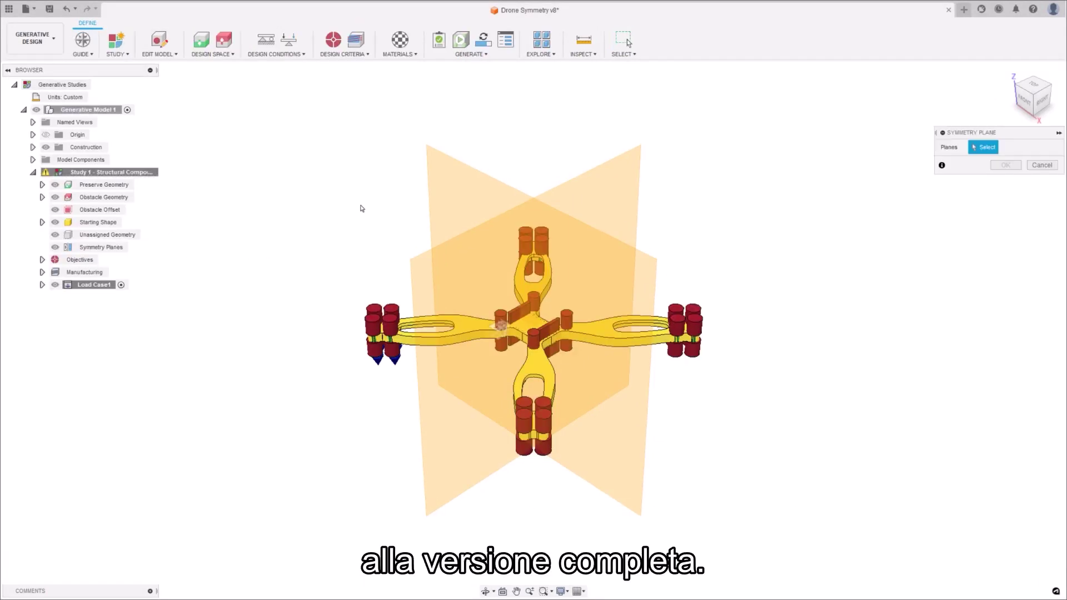
left_click(472, 194)
left_click(511, 450)
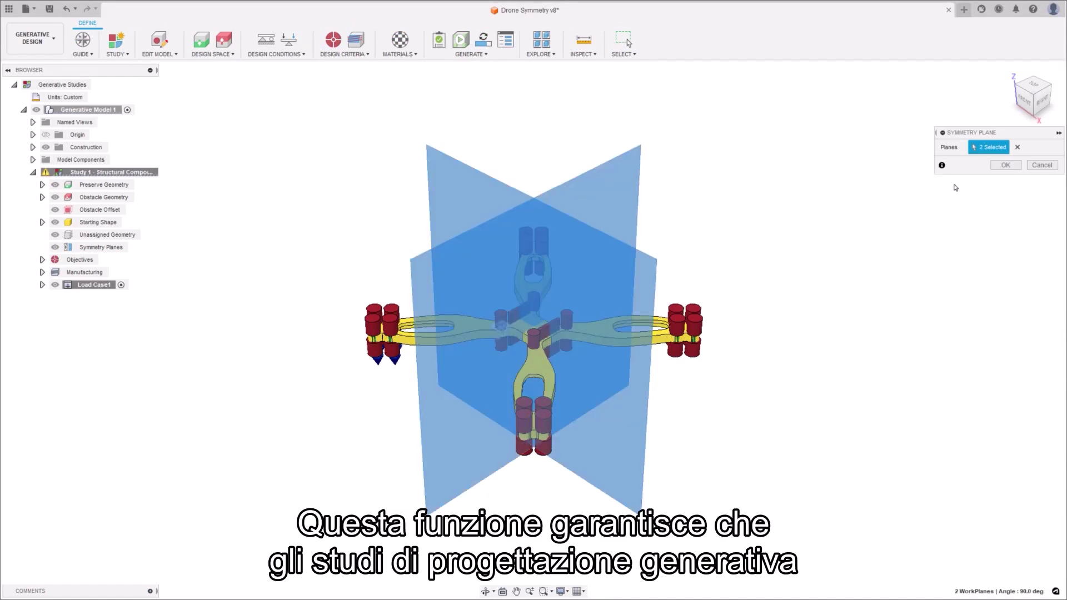
left_click(1005, 165)
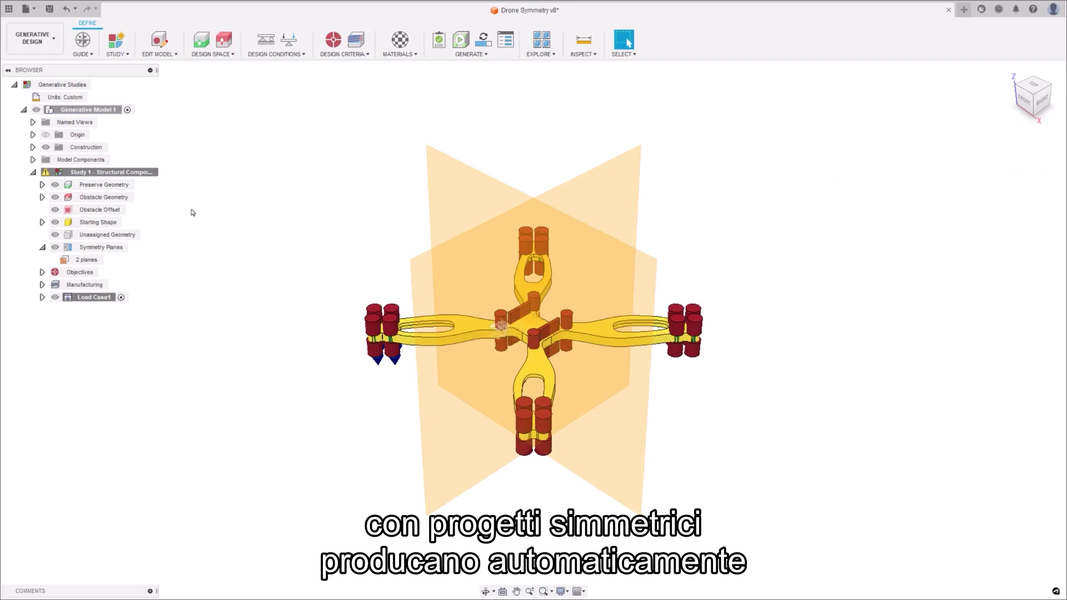
left_click(483, 40)
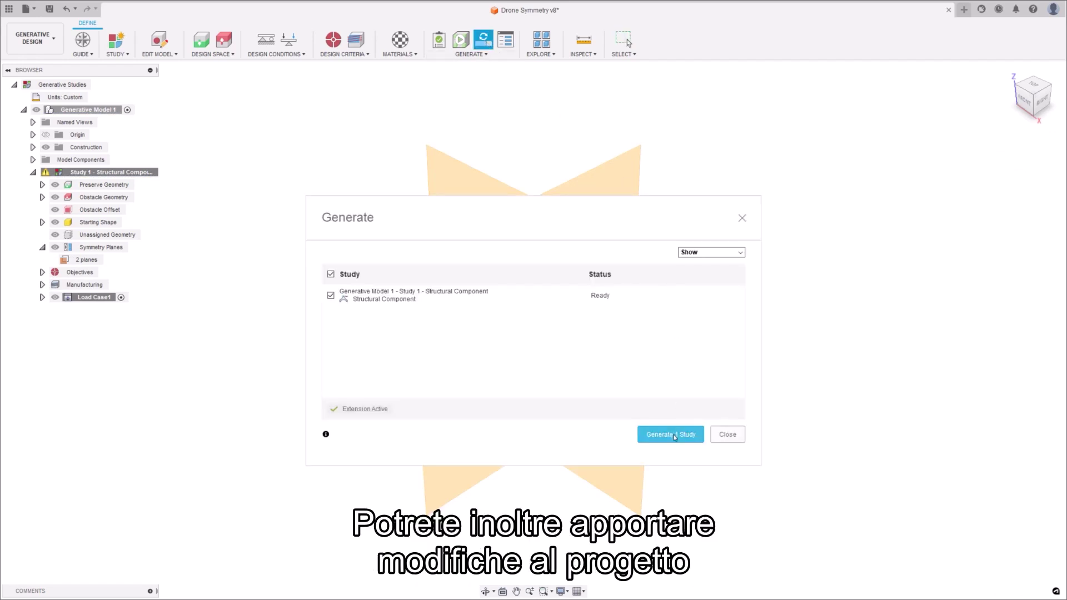
left_click(675, 436)
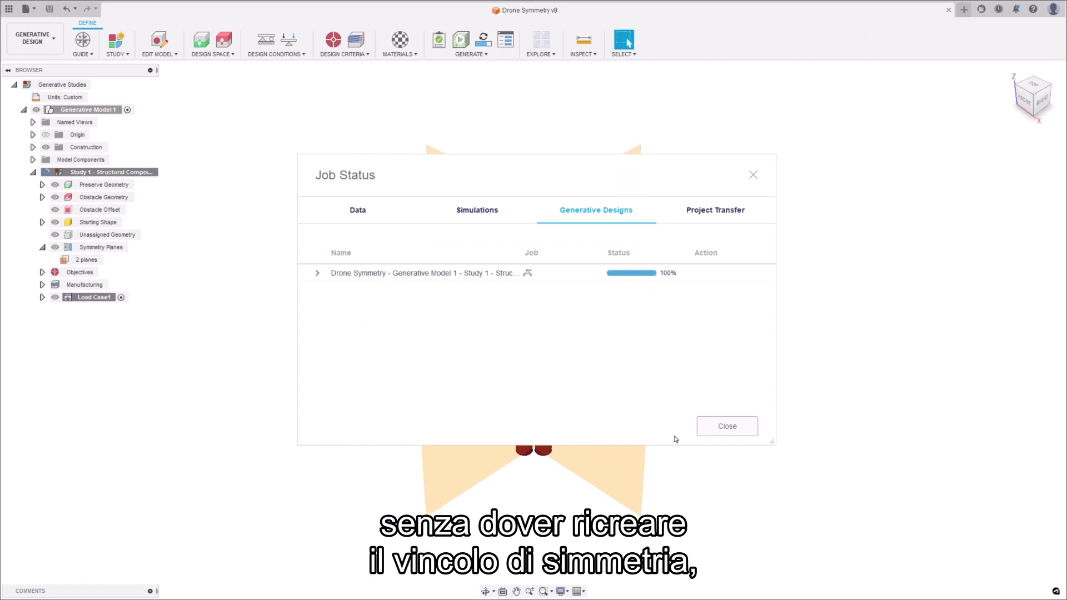
left_click(314, 273)
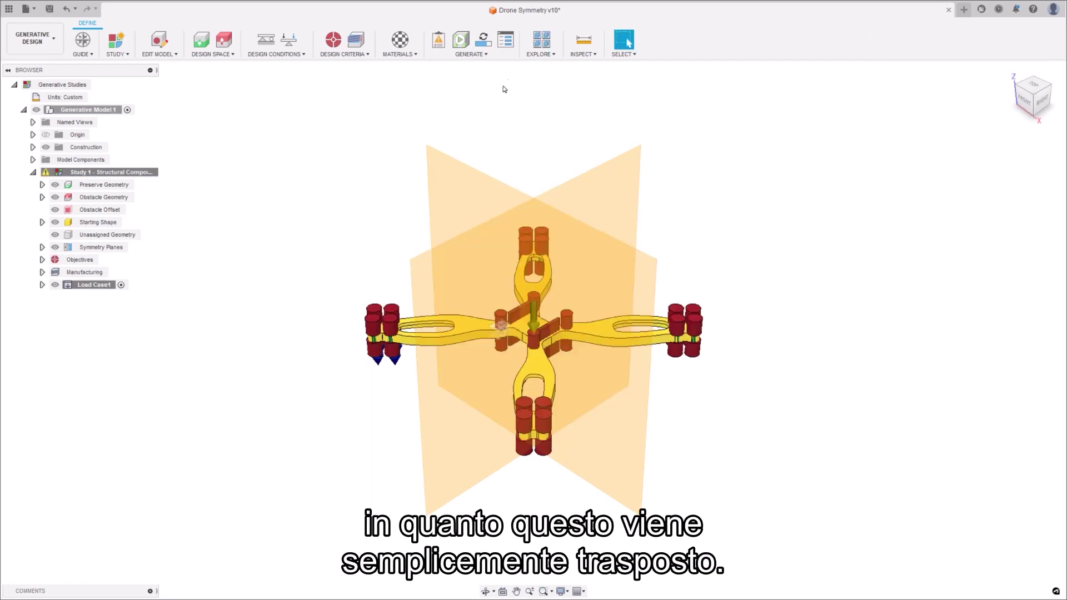
left_click(542, 41)
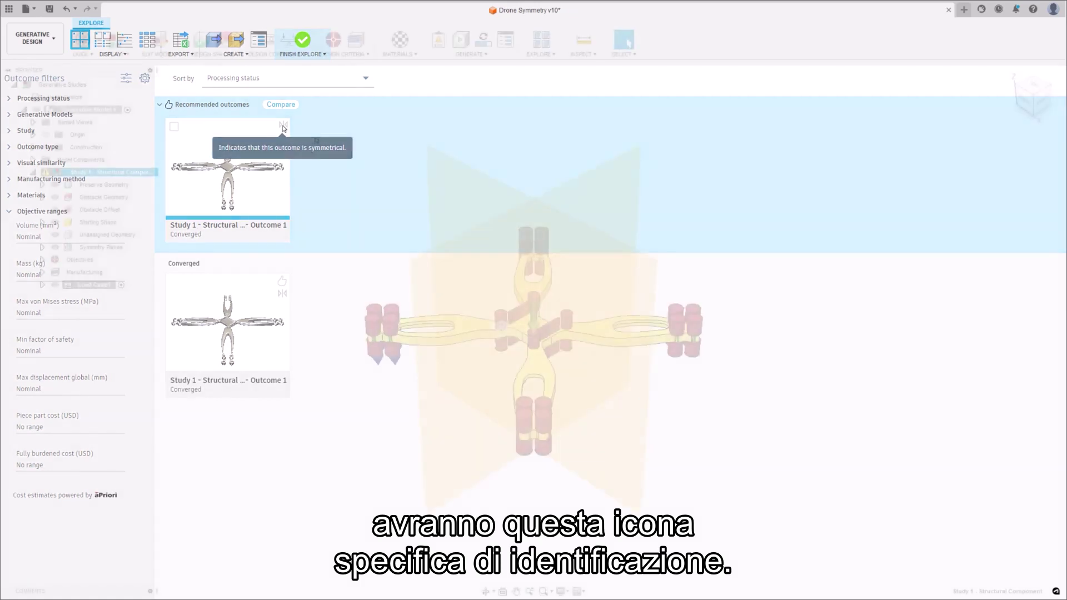
Step: Set Study 1's outcome resolution to its lowest level and glance at the outcomes gallery
right_click(122, 174)
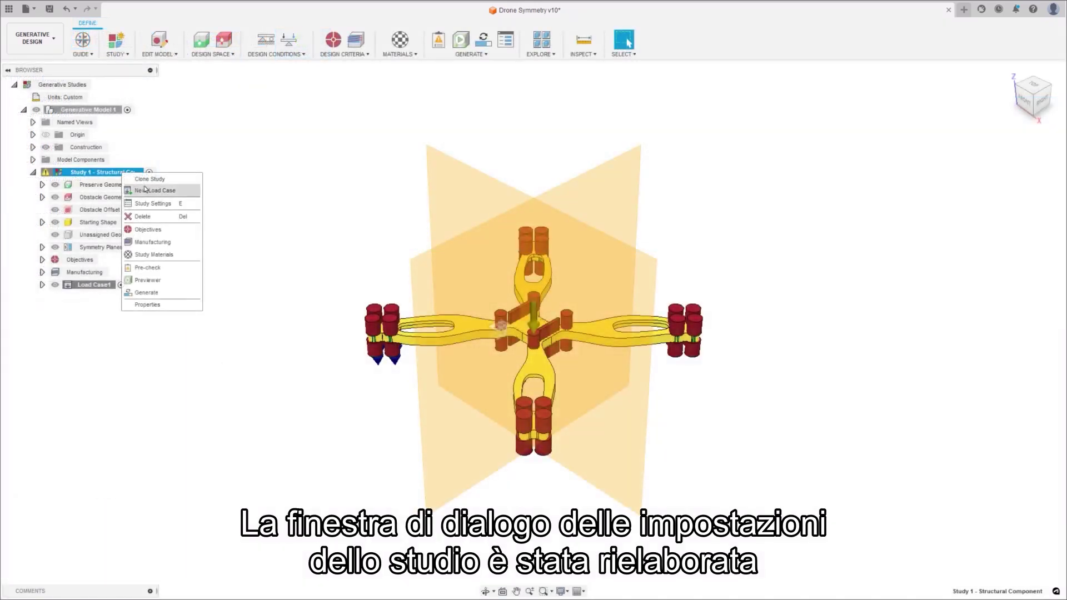
left_click(151, 204)
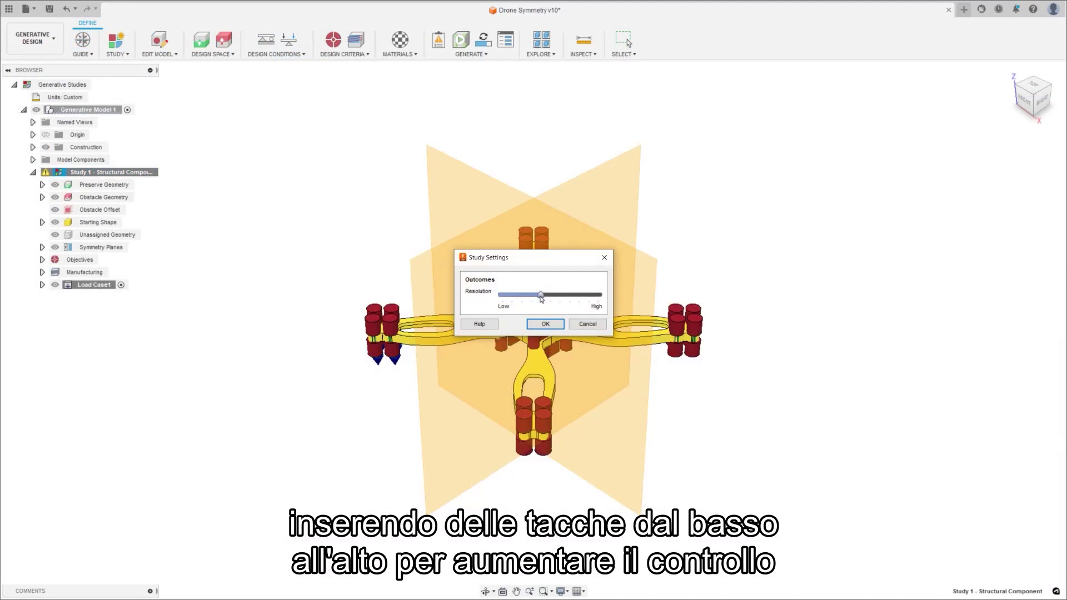
left_click_drag(525, 297, 514, 298)
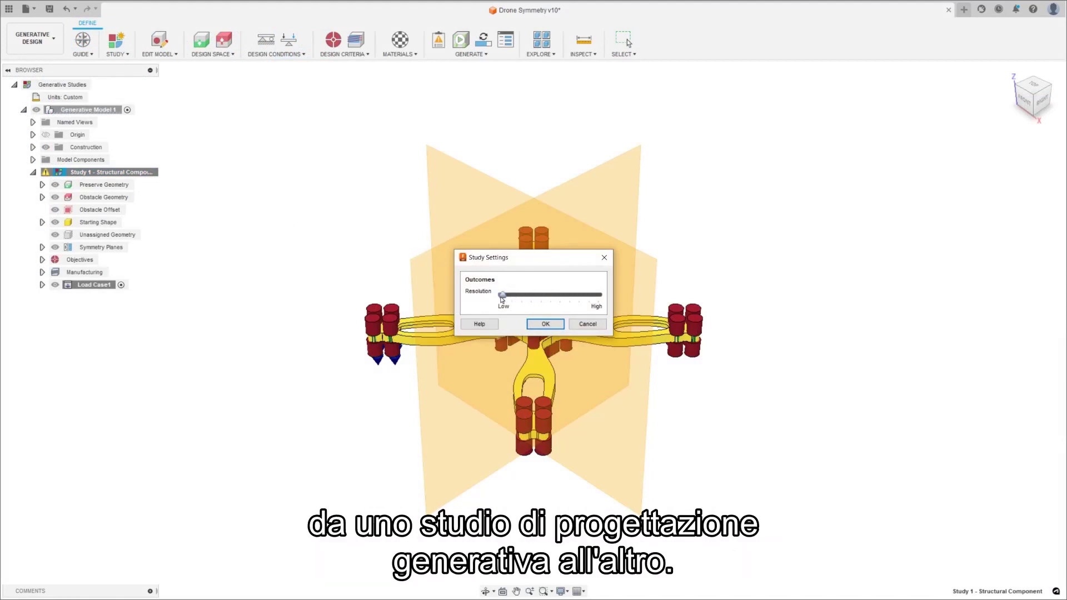
left_click(535, 322)
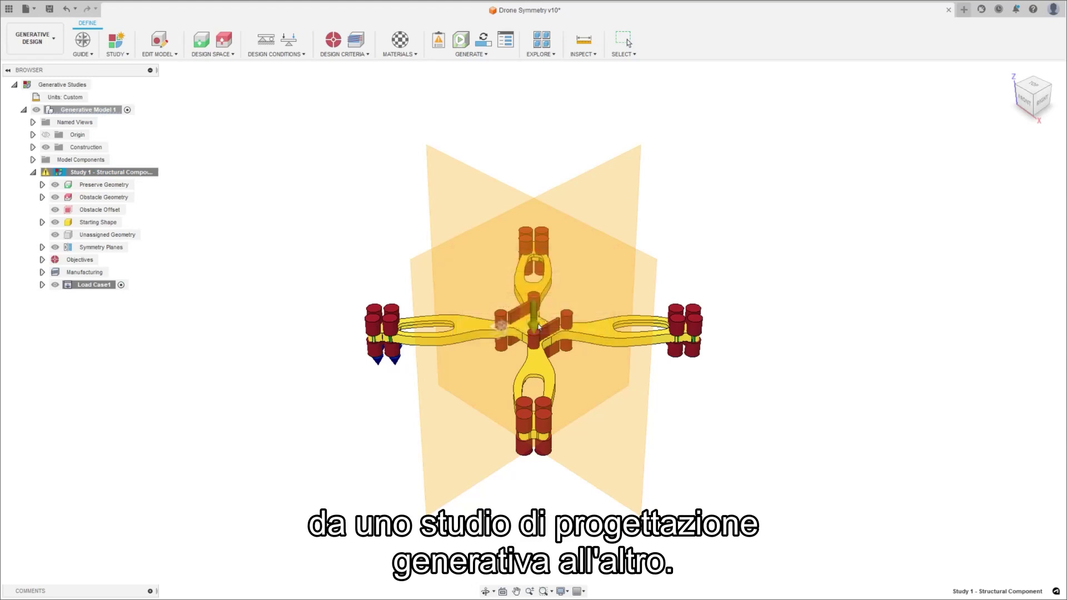
left_click(547, 42)
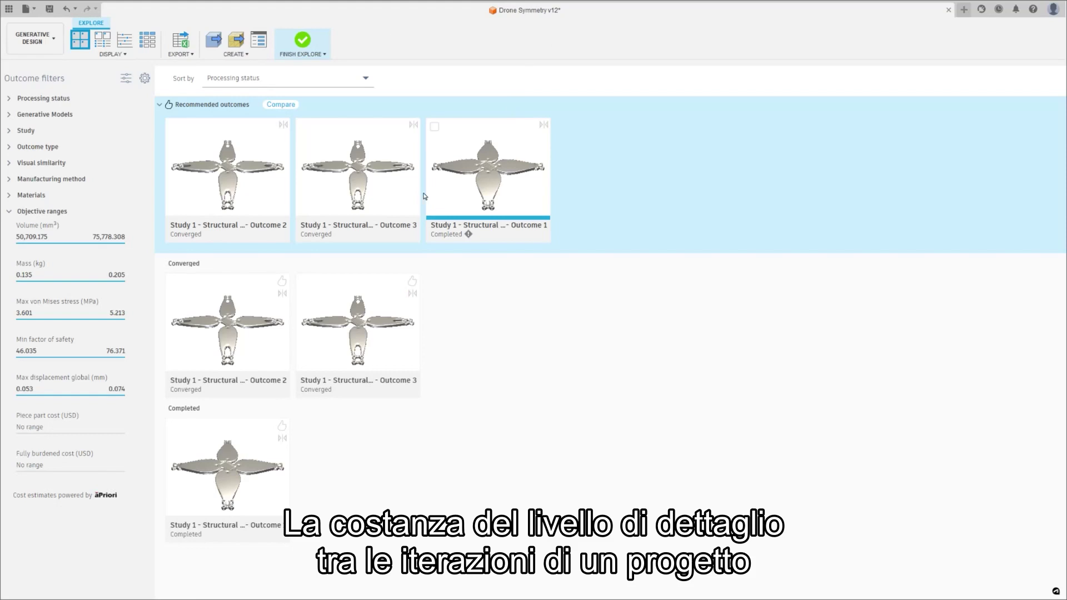
left_click(303, 42)
Step: Raise Study 1's outcome resolution to High and regenerate the study
right_click(122, 176)
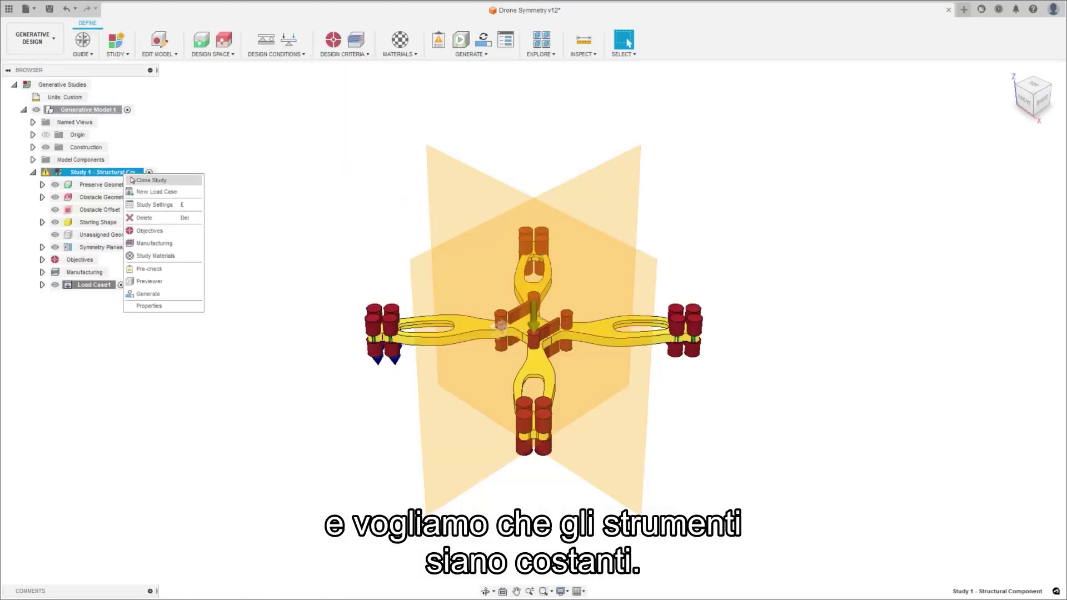
left_click(155, 204)
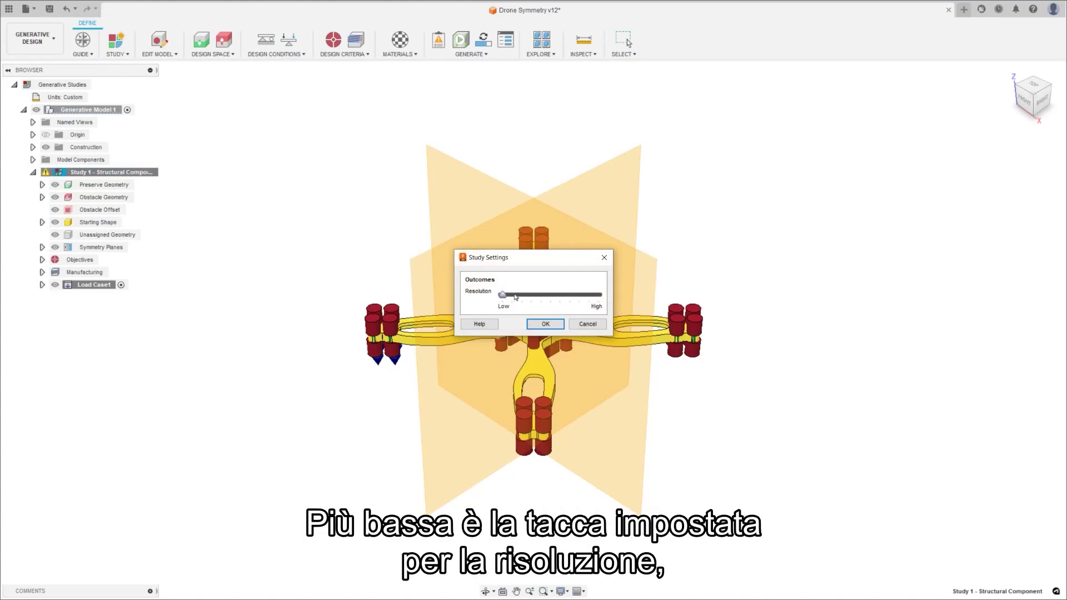
left_click_drag(502, 295, 589, 295)
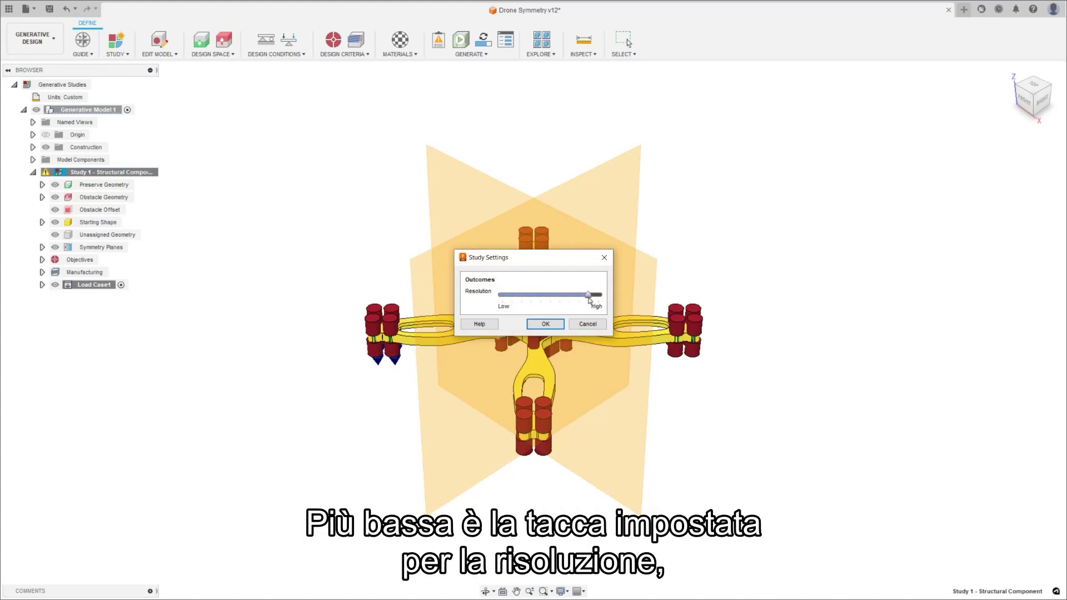
left_click(546, 324)
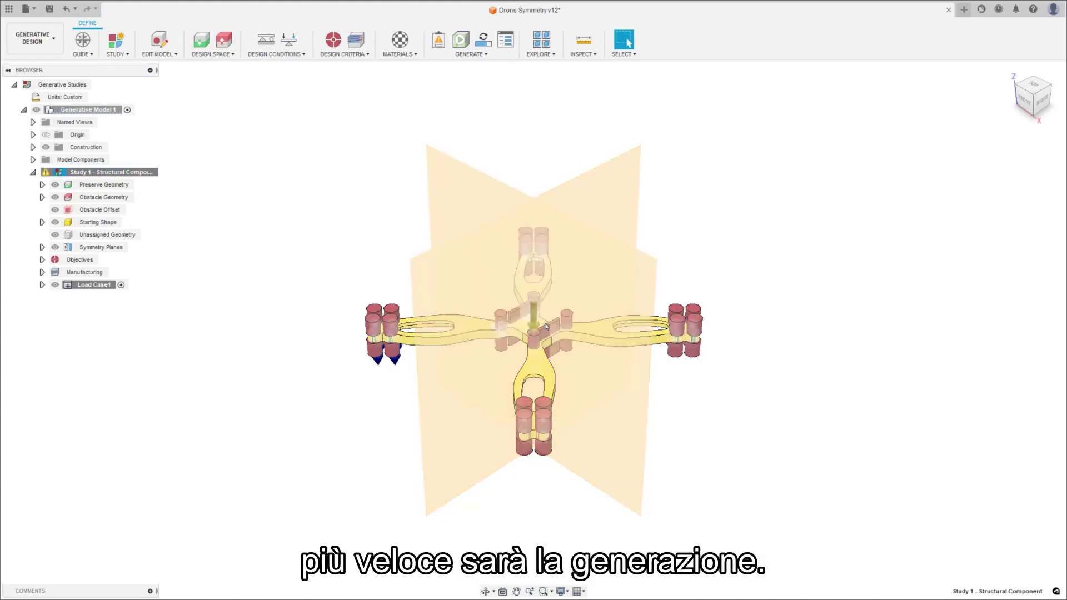
left_click(483, 40)
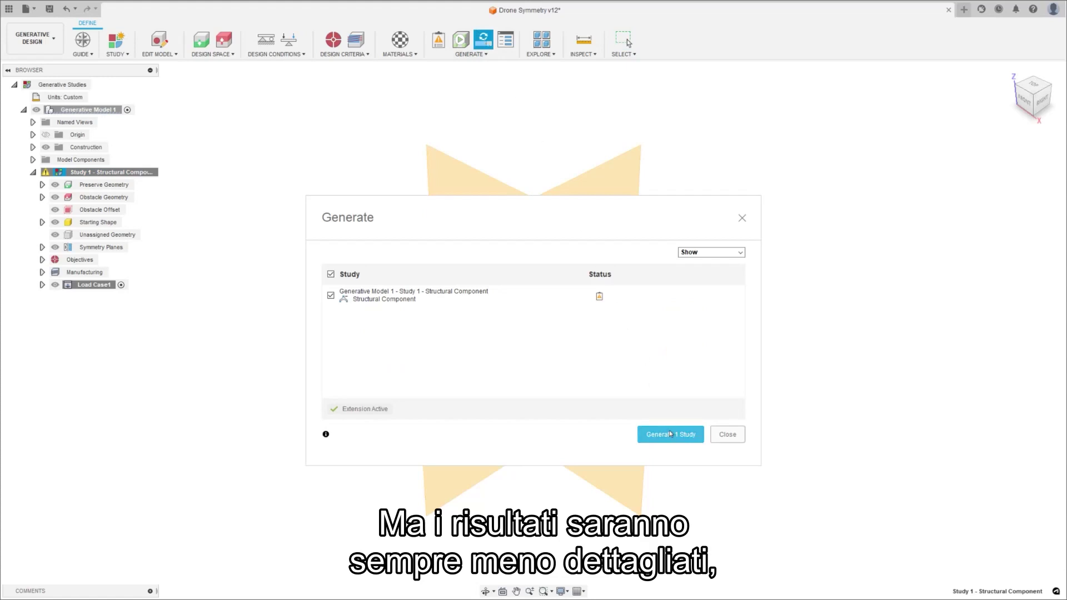
left_click(670, 434)
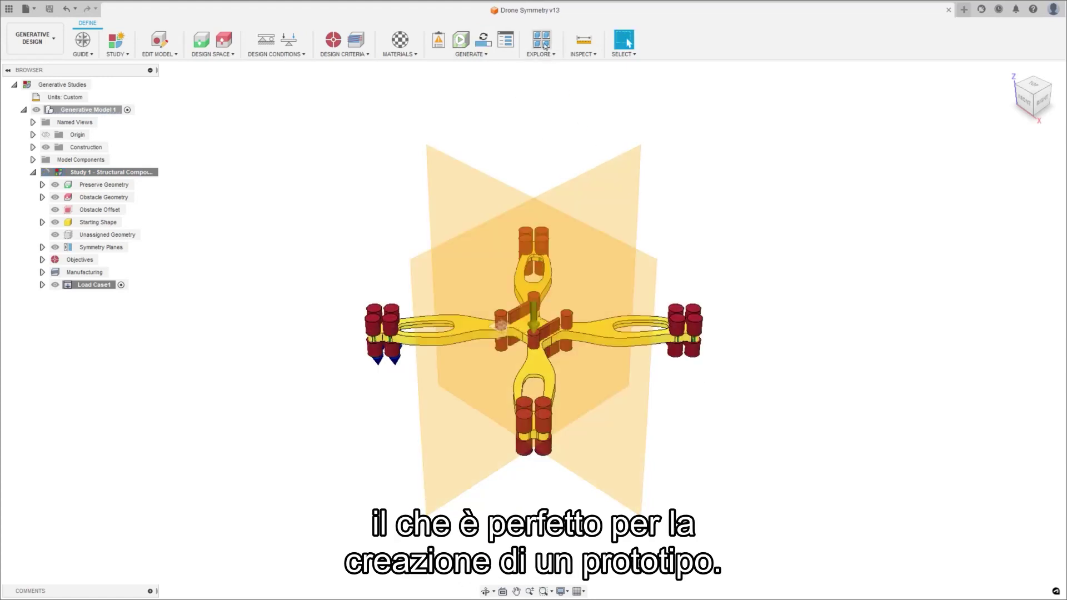
Step: Browse the three new drone outcomes, inspecting Outcome 2 in detail
left_click(543, 42)
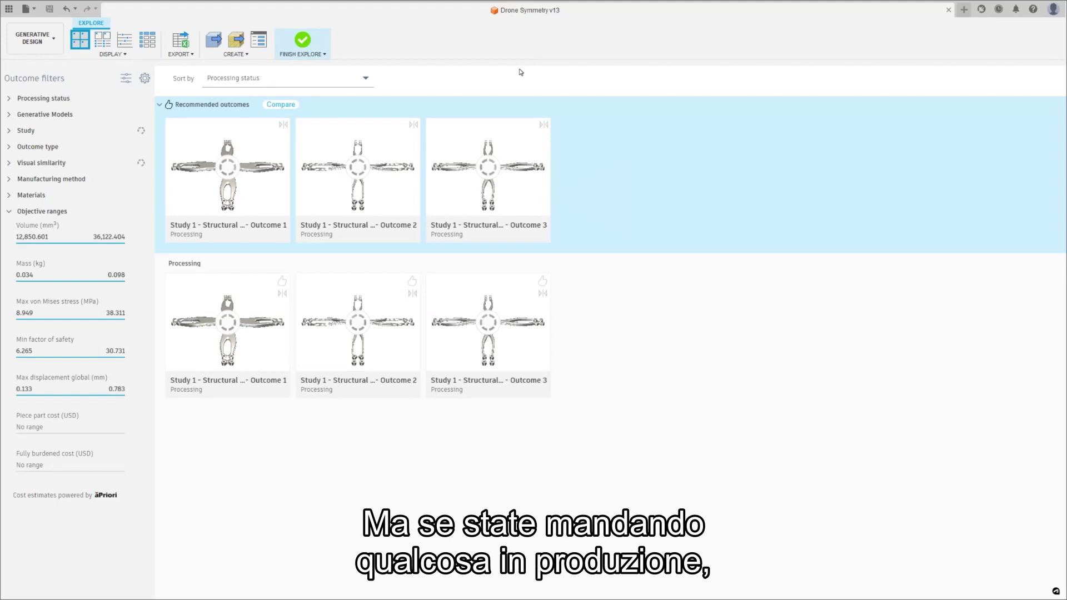
double_click(388, 144)
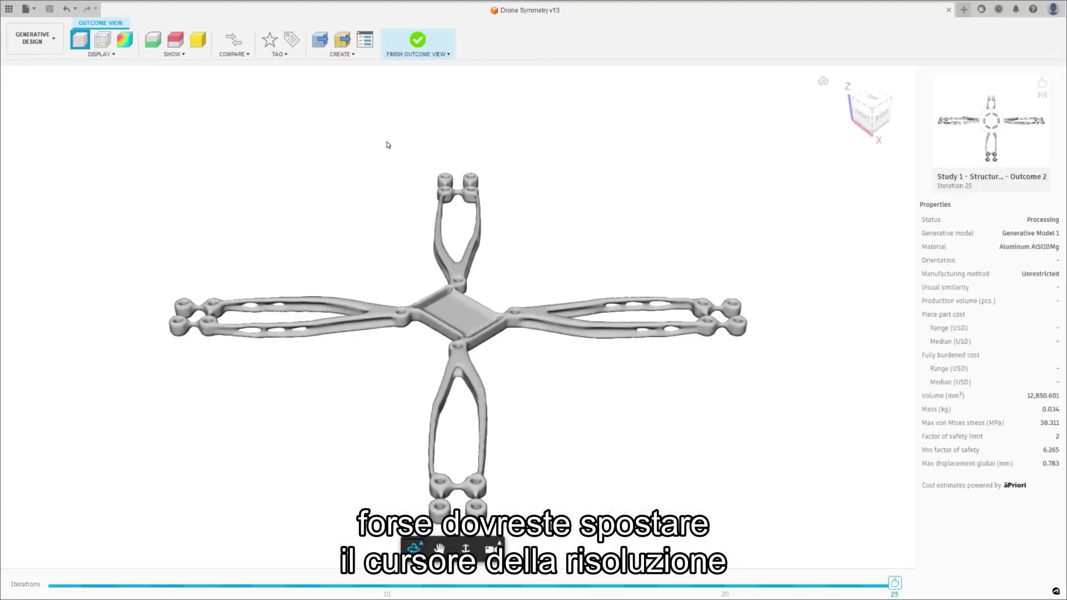
left_click(417, 41)
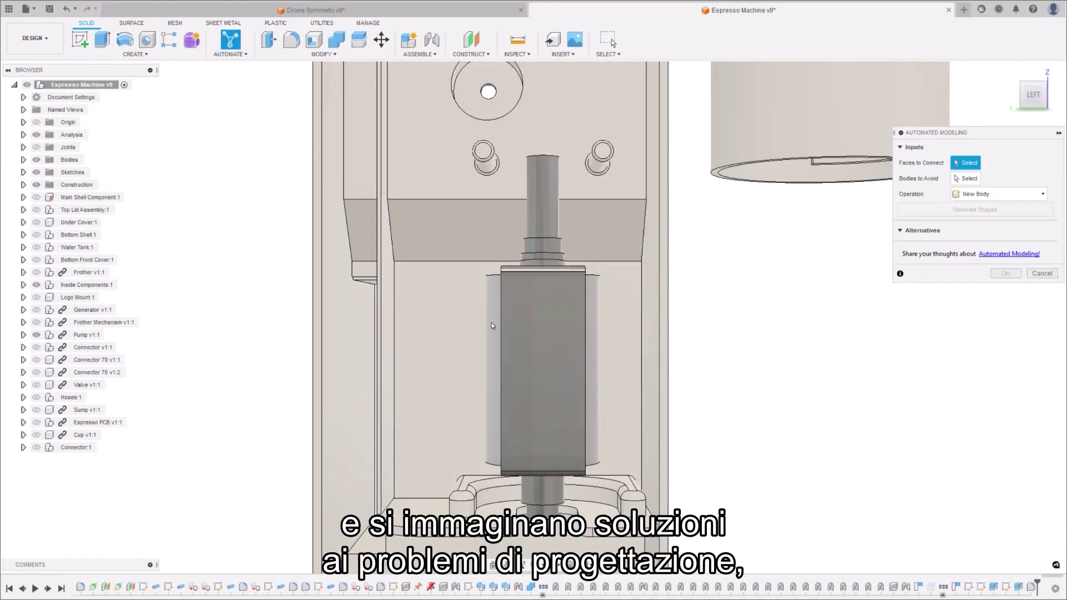
Step: Connect the pump cylinder face to both post faces, avoiding the central shaft, and generate shapes
left_click(491, 326)
left_click(485, 166)
left_click(598, 166)
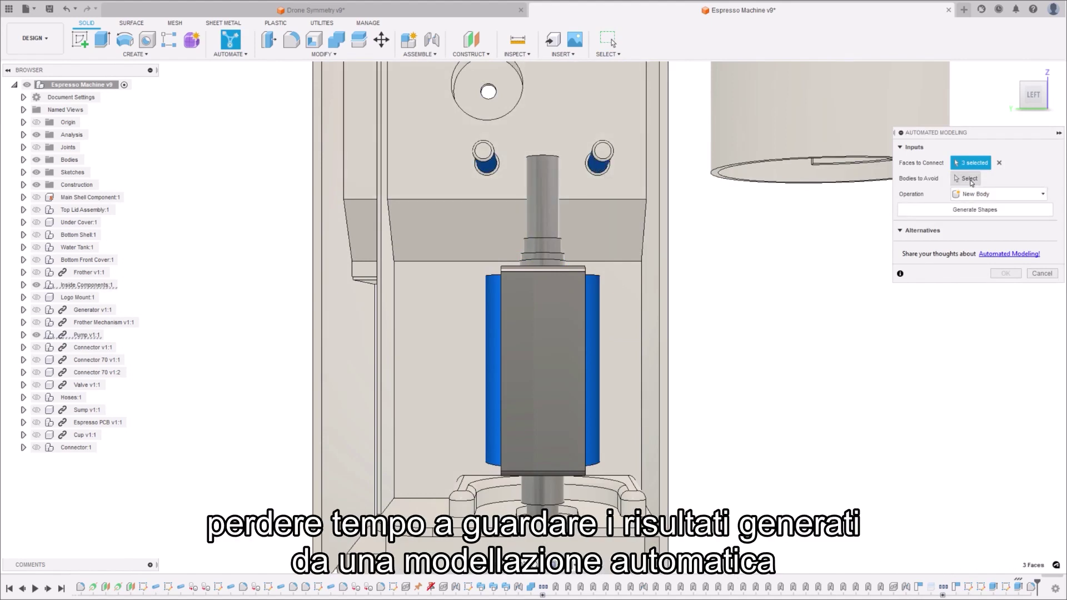
left_click(970, 178)
left_click(540, 304)
left_click(972, 227)
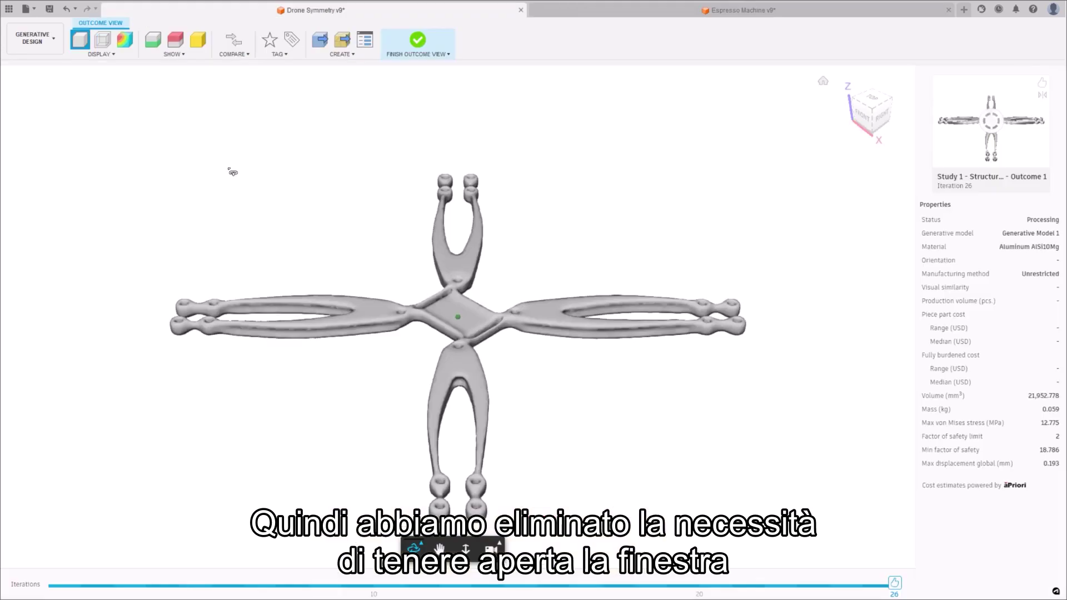
Step: Accept the generated connector alternative in the Espresso Machine design
mouse_move(233, 169)
middle_mouse_down("shift")
mouse_move(233, 115)
mouse_move(253, 166)
mouse_move(209, 238)
mouse_move(235, 215)
middle_mouse_up("shift")
left_click(770, 11)
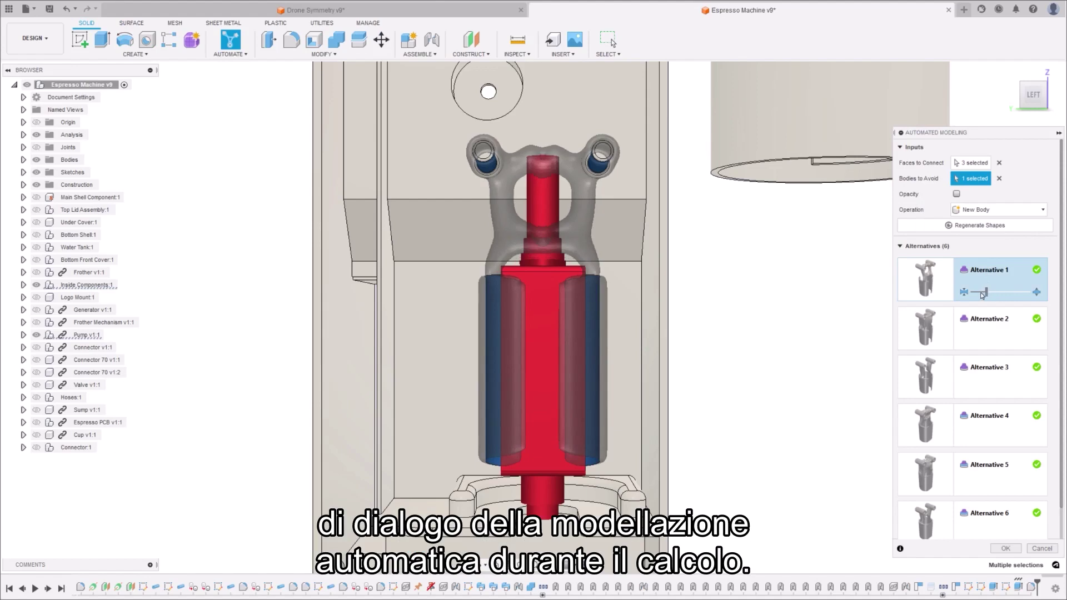
left_click(994, 549)
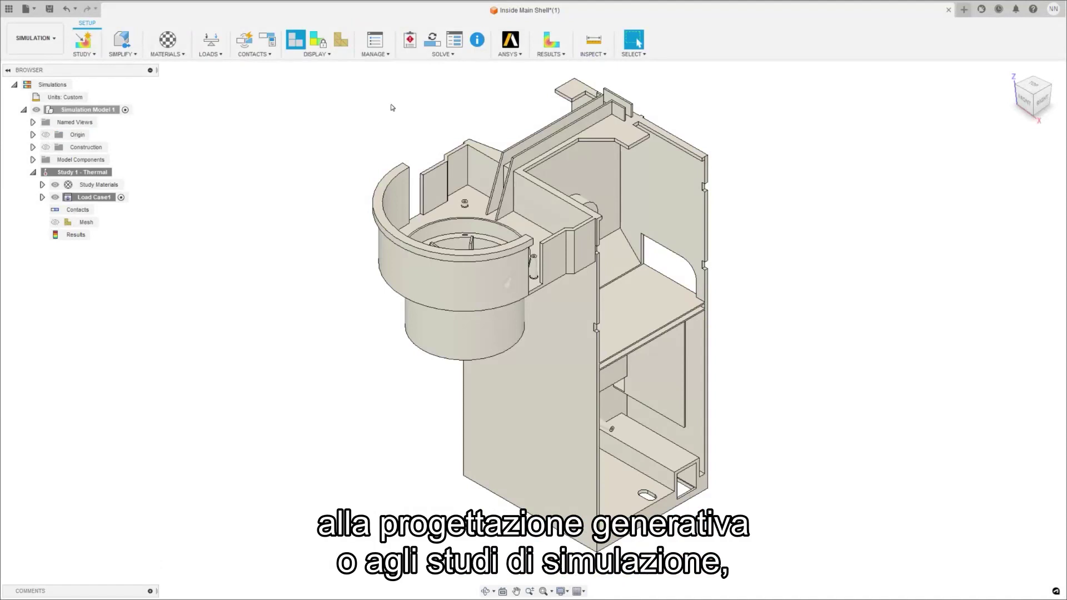
Step: Pre-check the thermal study, hide Adapter:1, and pre-check again to surface the edge-contact error
left_click(411, 43)
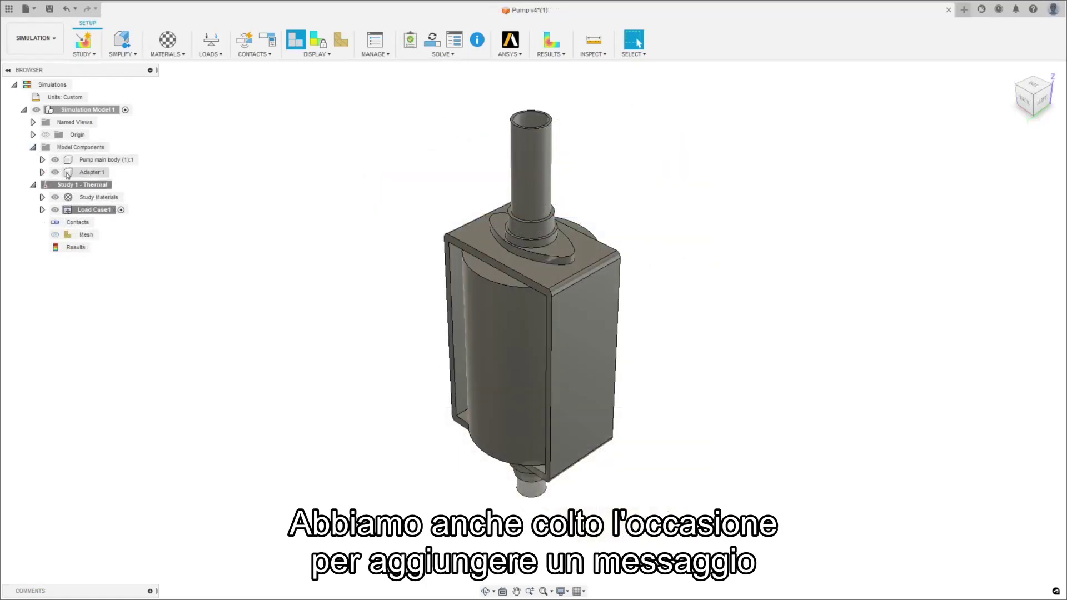
left_click(56, 172)
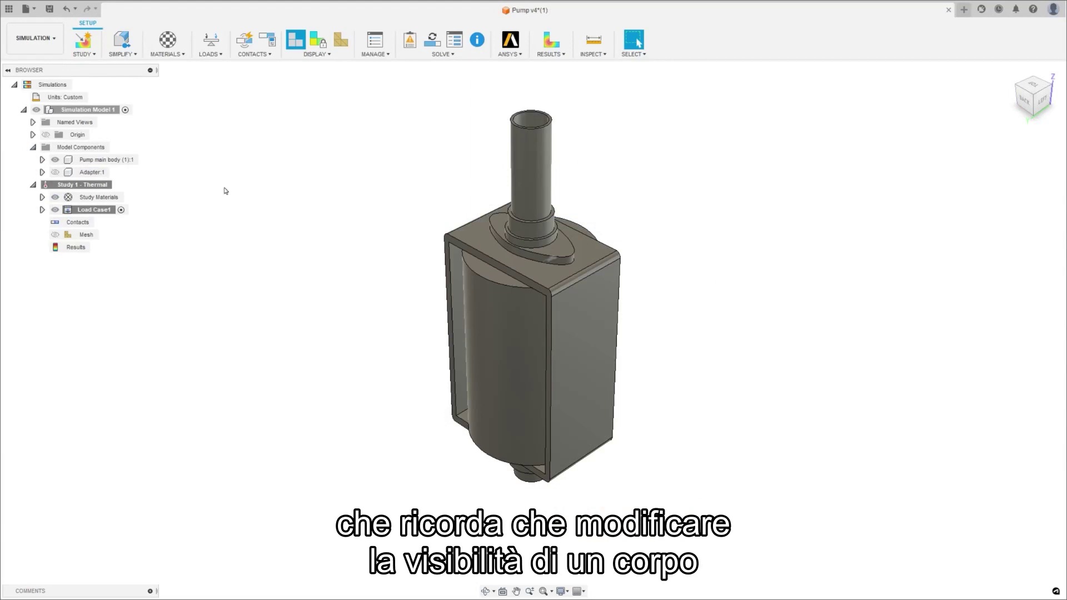
left_click(410, 41)
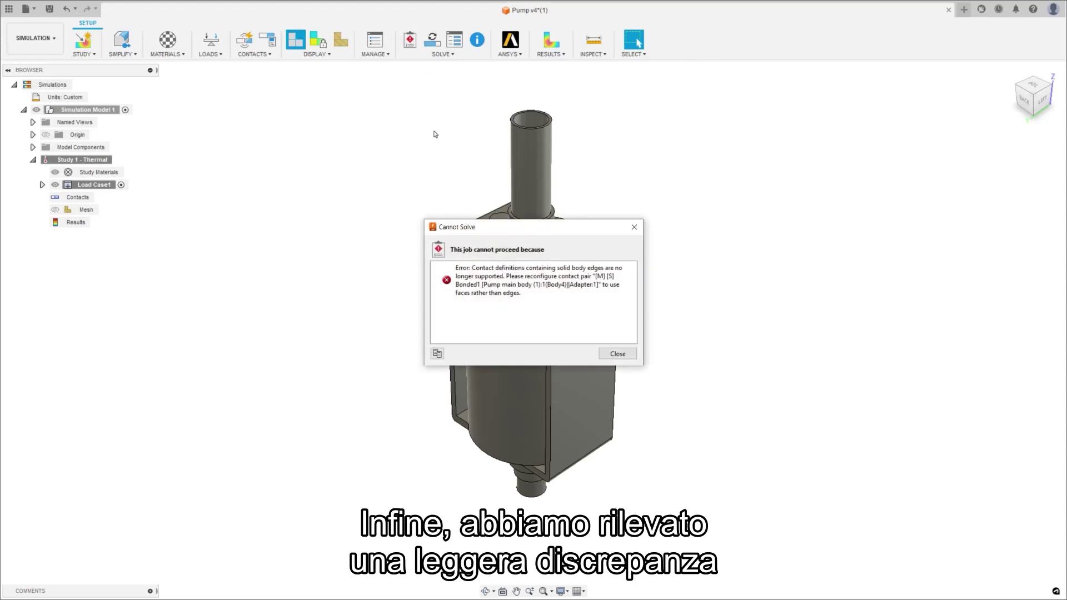
Step: Edit Bonded1 so each selection set uses a face, including the bottom circular face
left_click(485, 300)
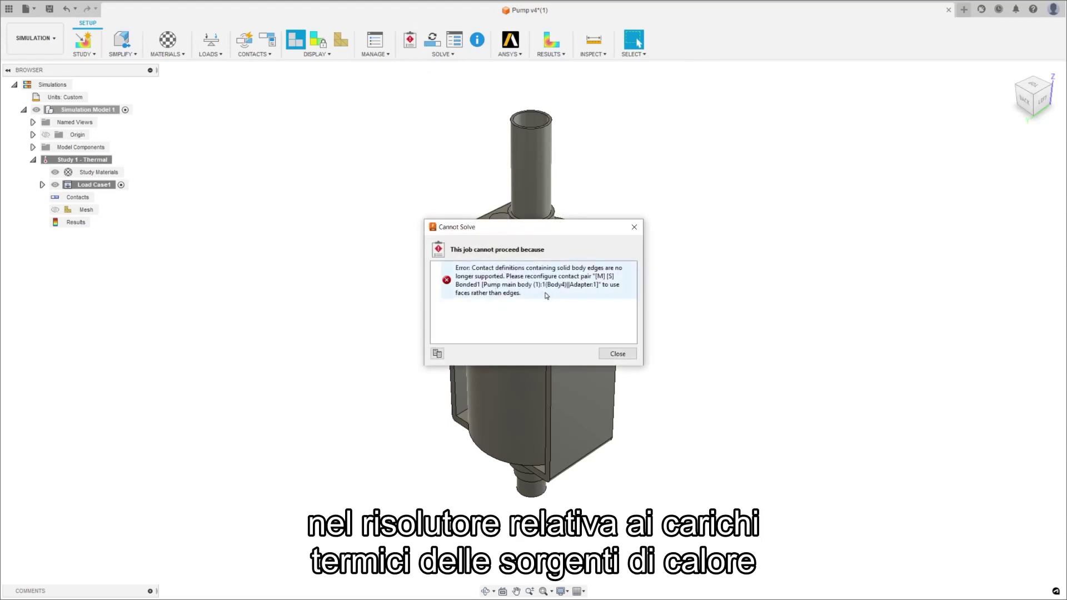
left_click(711, 182)
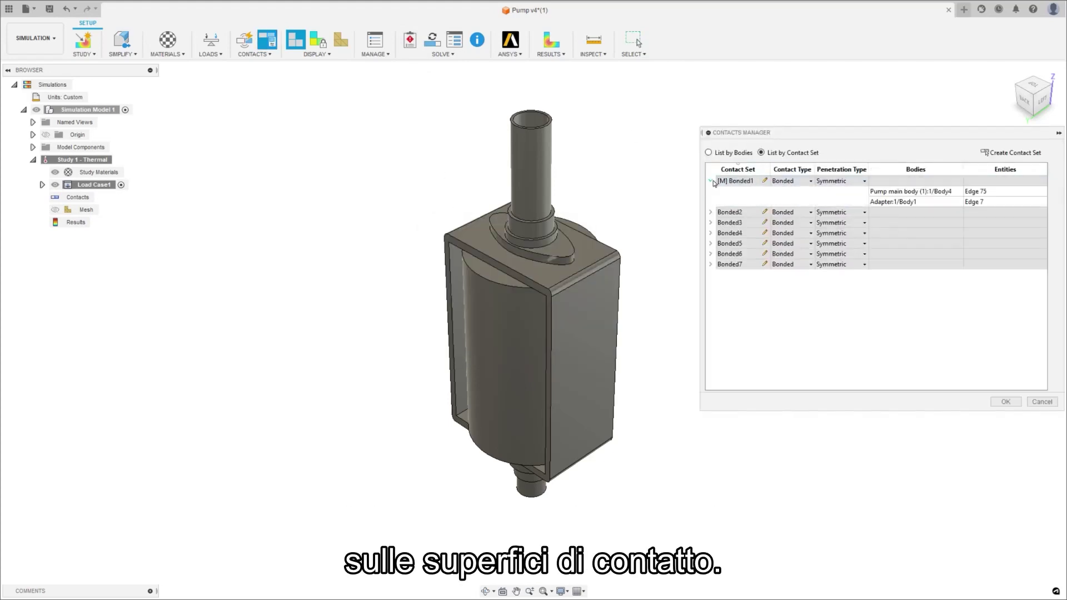
left_click(765, 181)
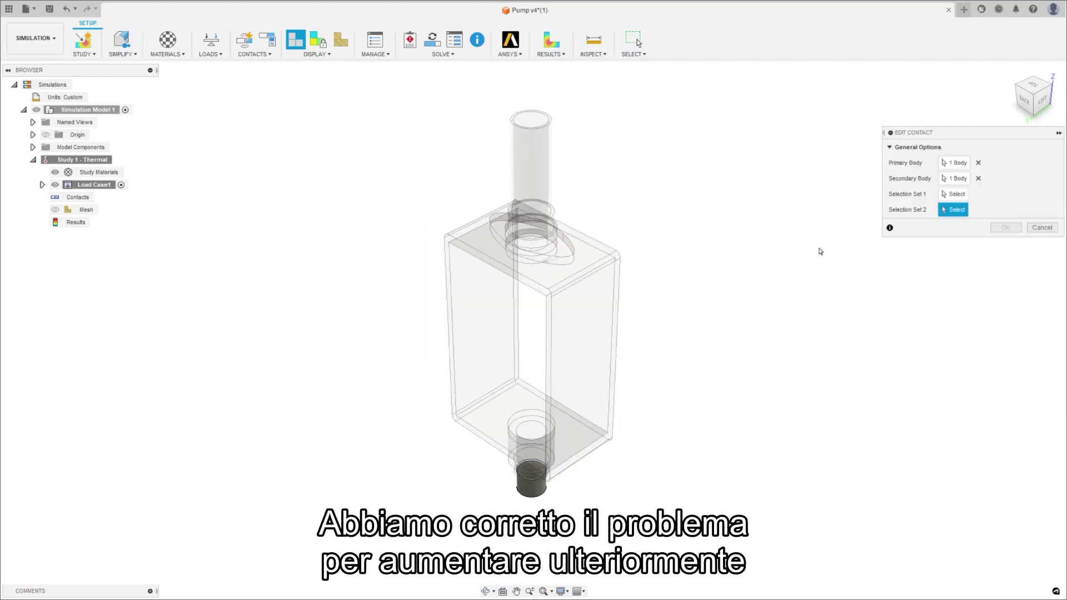
left_click(537, 492)
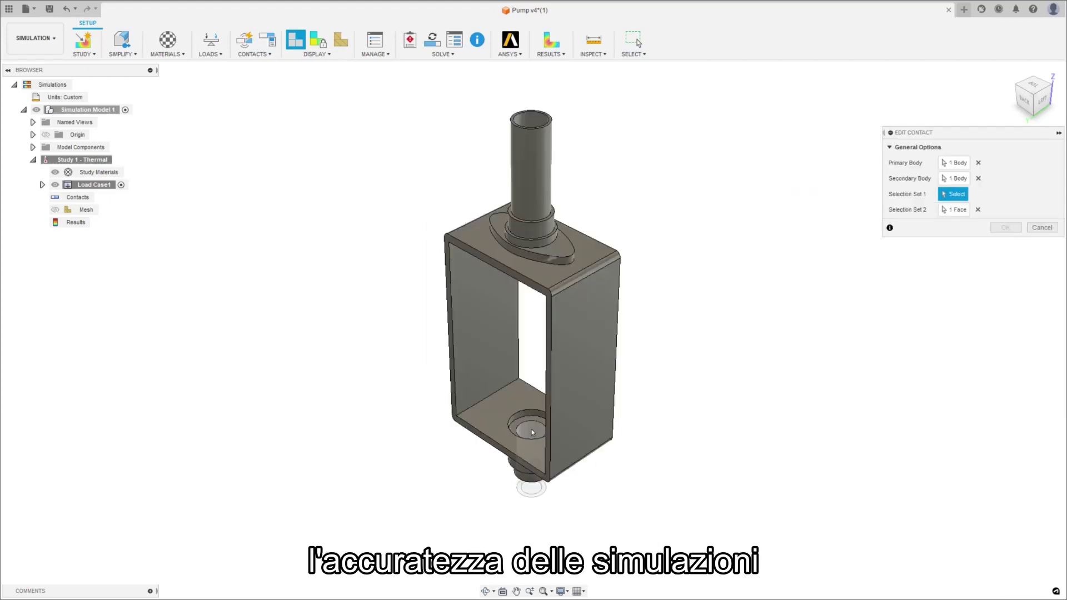
left_click(531, 432)
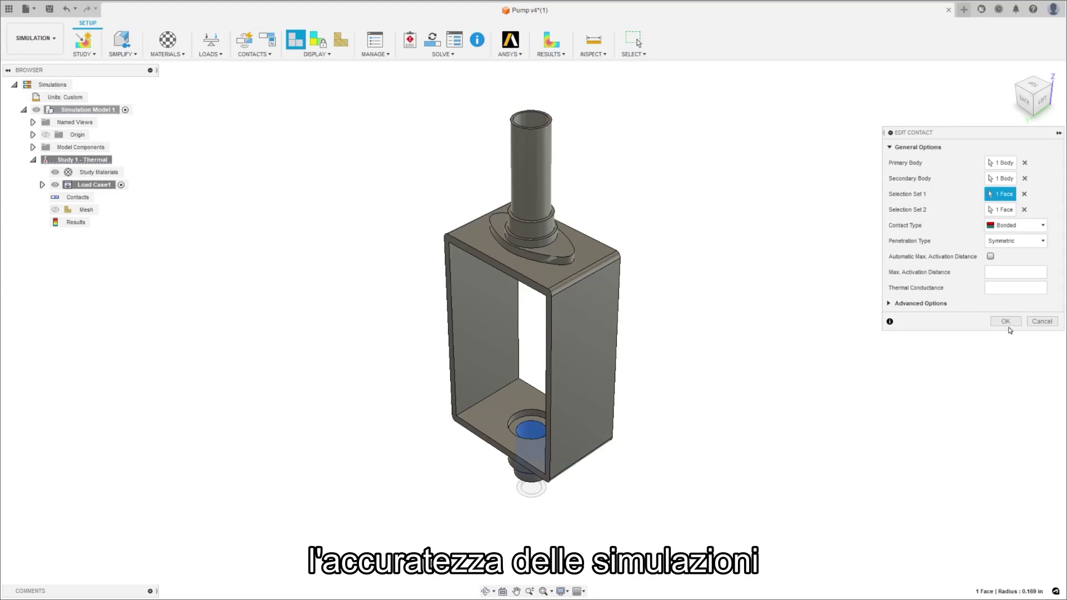
left_click(1007, 323)
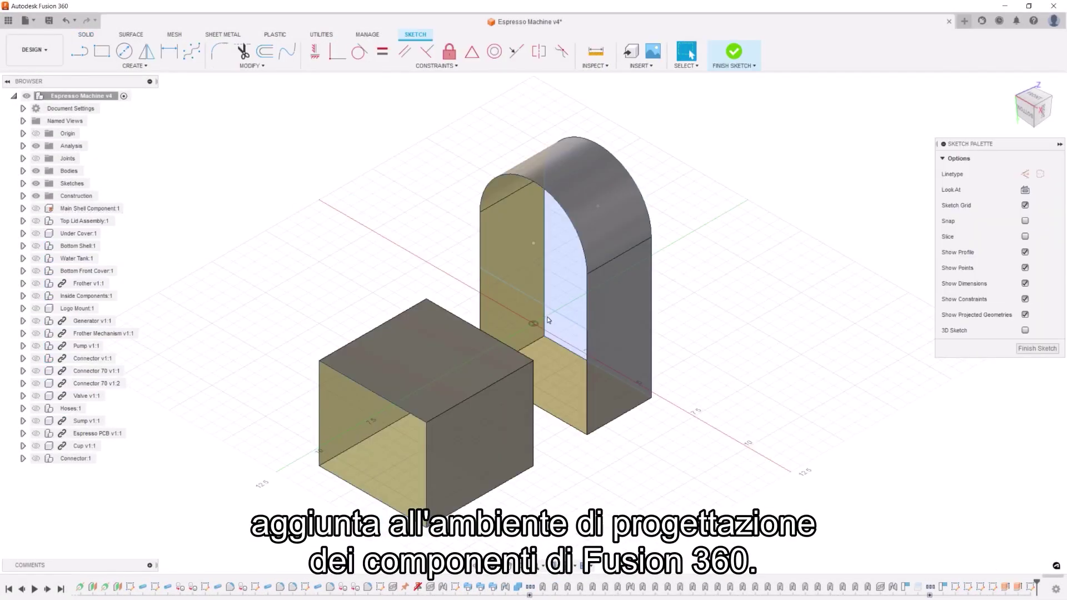
Step: Add a blend curve between box and arch, then loft two profiles with both blend curves as rails
left_click(286, 59)
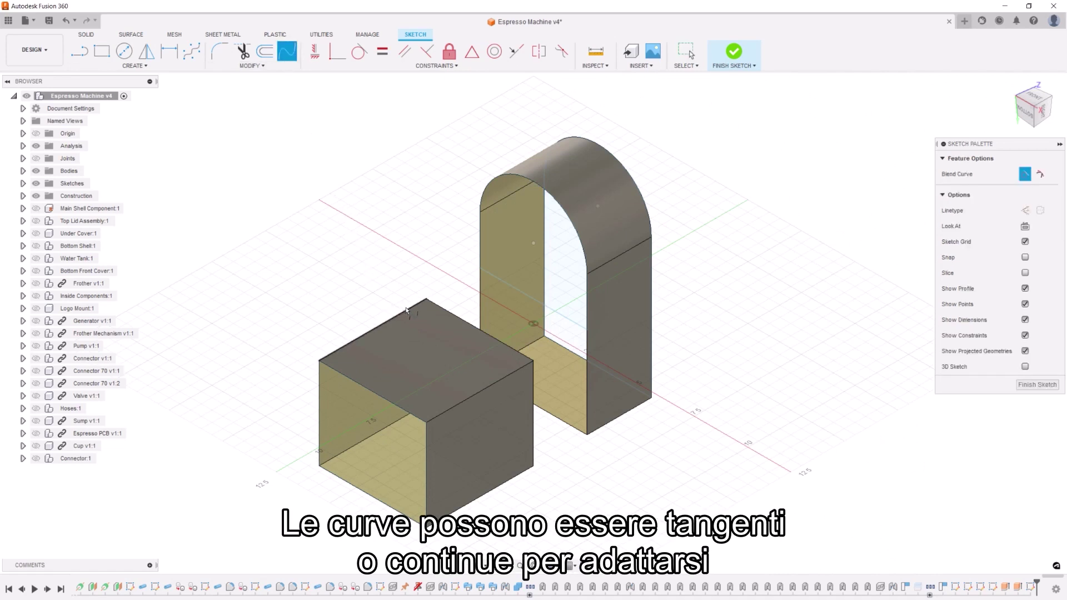
left_click(490, 207)
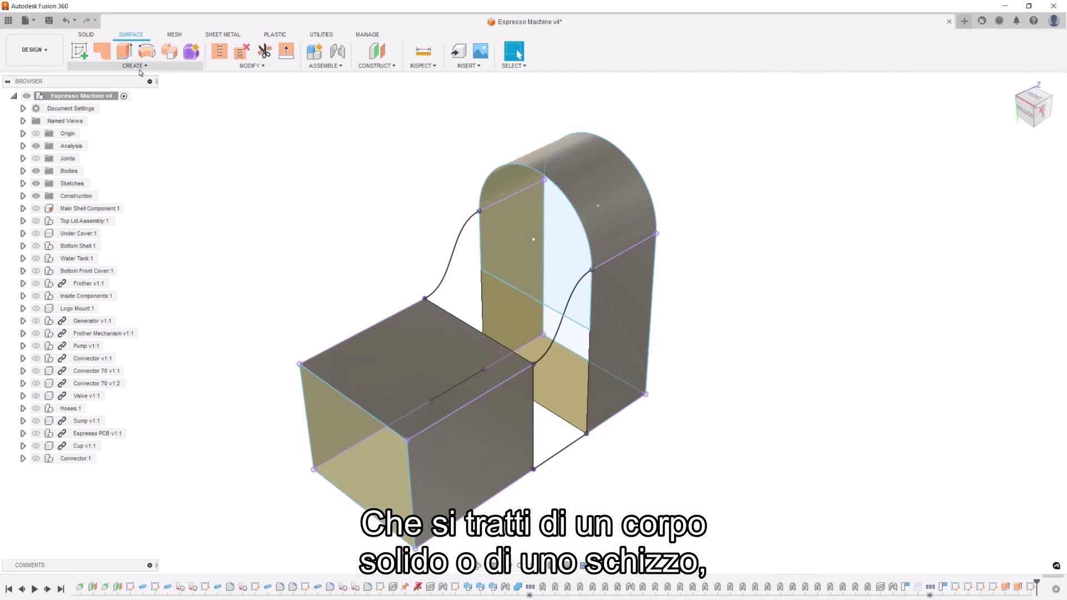
left_click(133, 66)
left_click(106, 152)
left_click(484, 315)
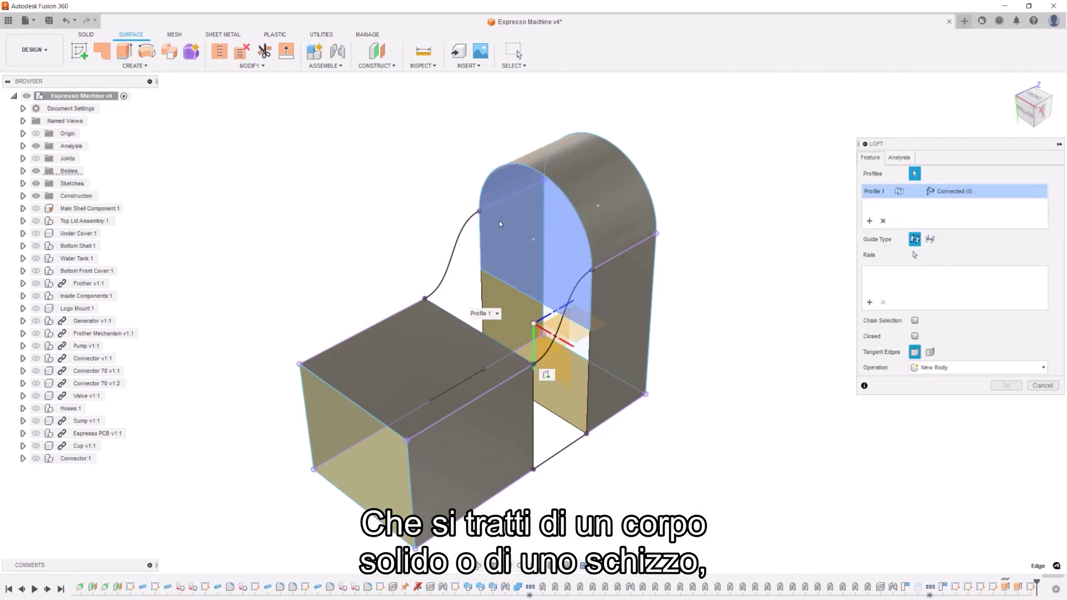
left_click(527, 168)
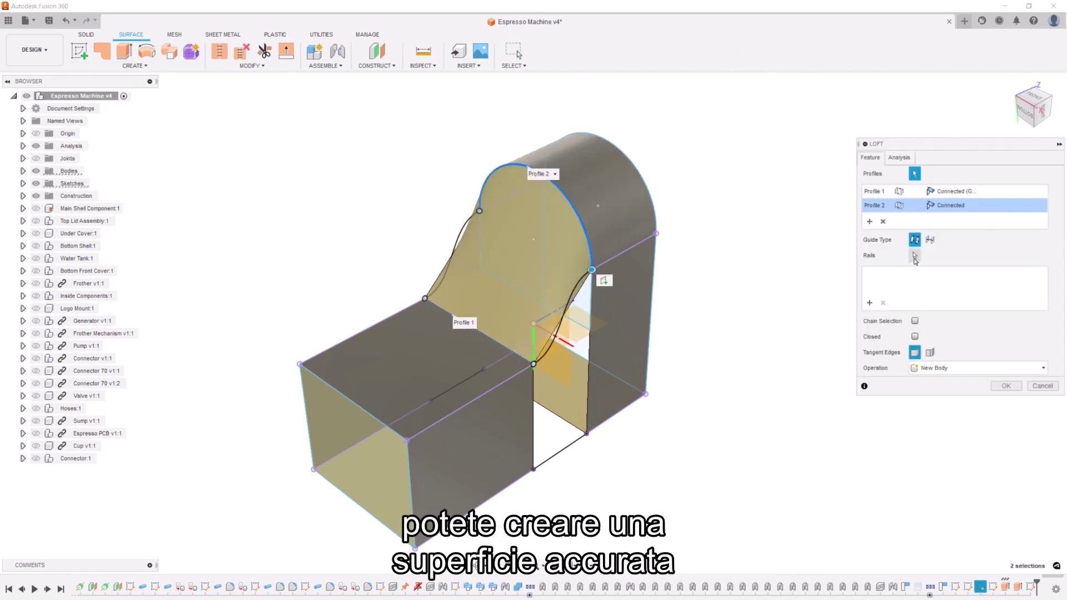
left_click(914, 257)
left_click(457, 236)
left_click(588, 286)
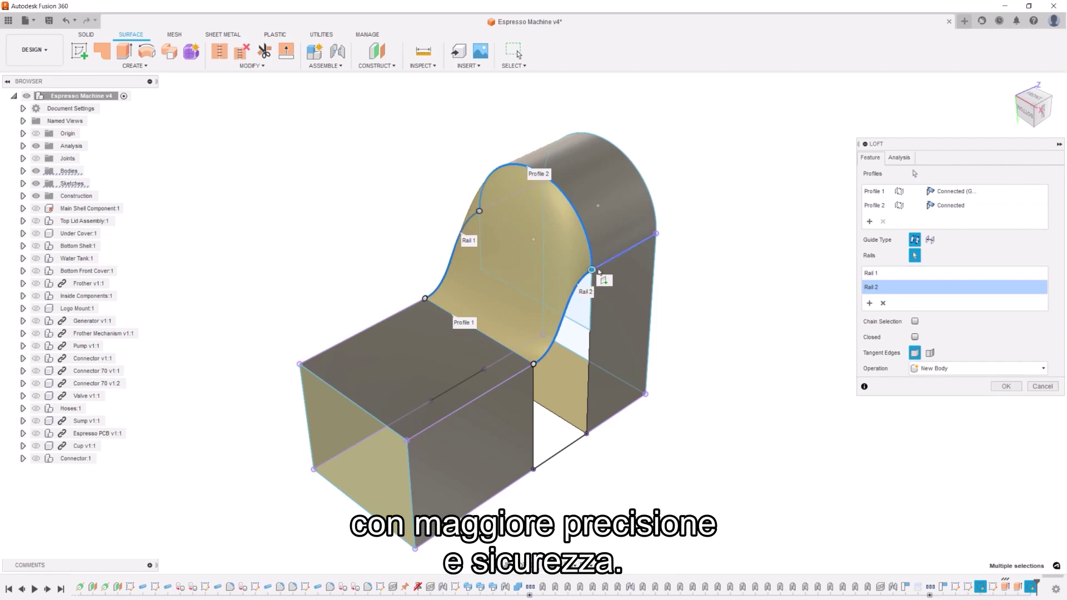
Step: Create the loft body, commit the new hole feature, and save the part as a new version
left_click(1005, 386)
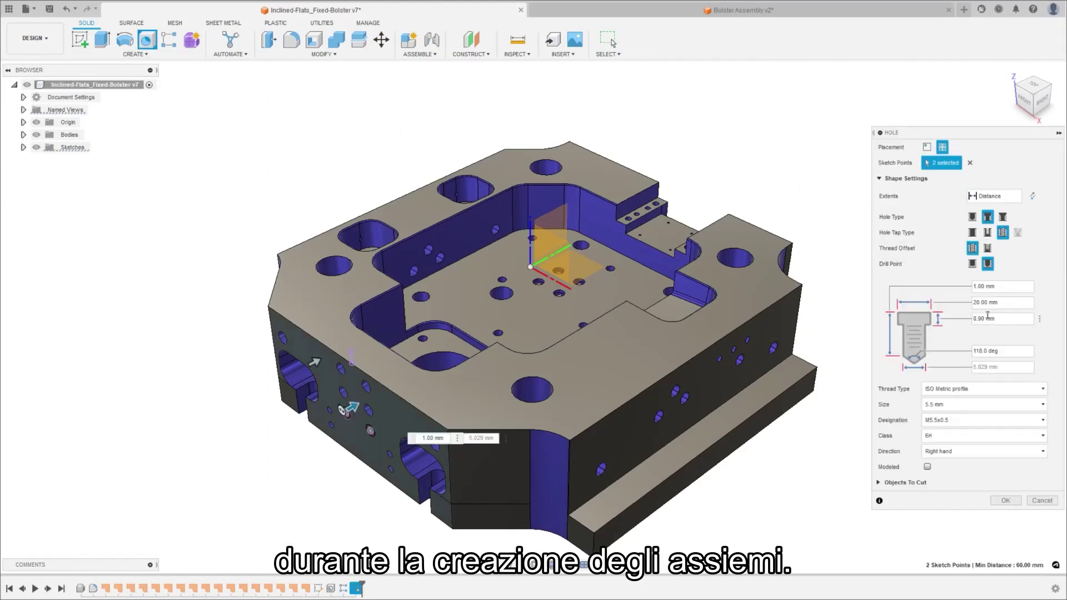
left_click(1005, 500)
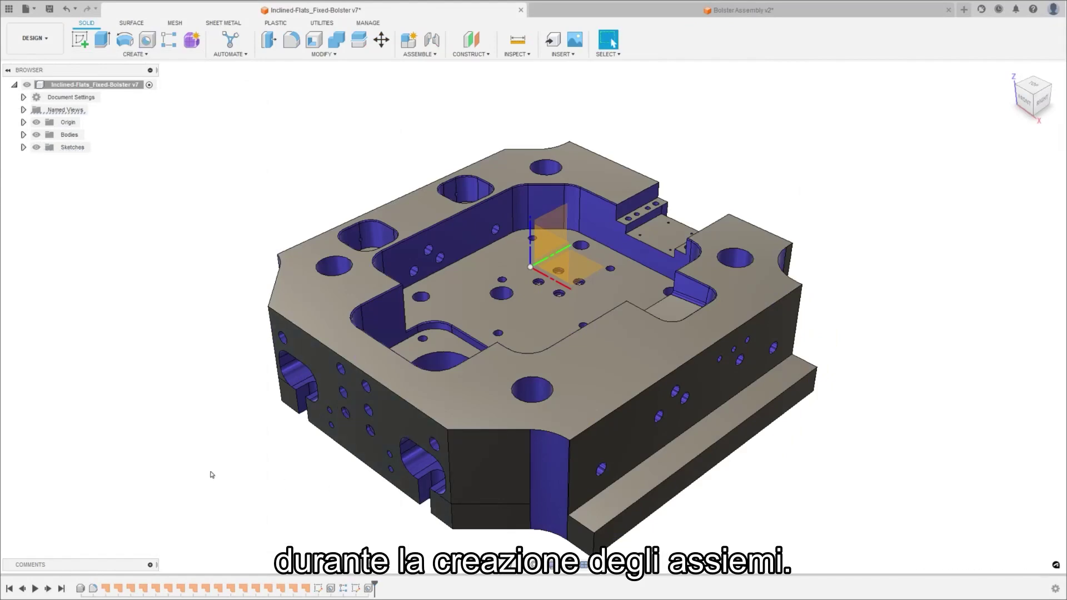
key("ctrl+s")
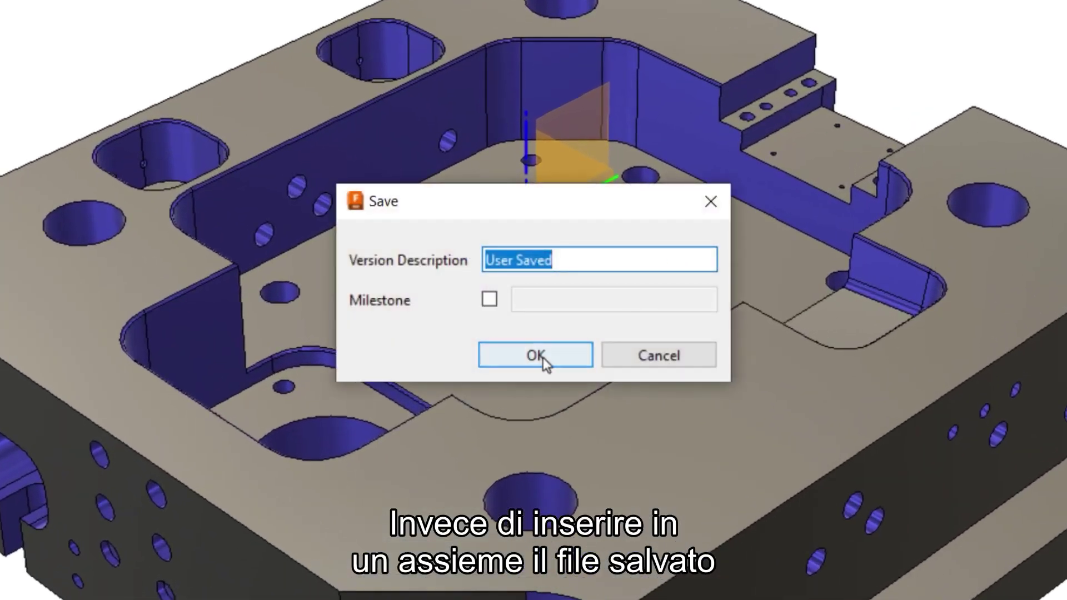
left_click(542, 355)
Step: Commit the rectangular hole pattern and save it as milestone 'Additional Bolt Holes'
left_click(701, 10)
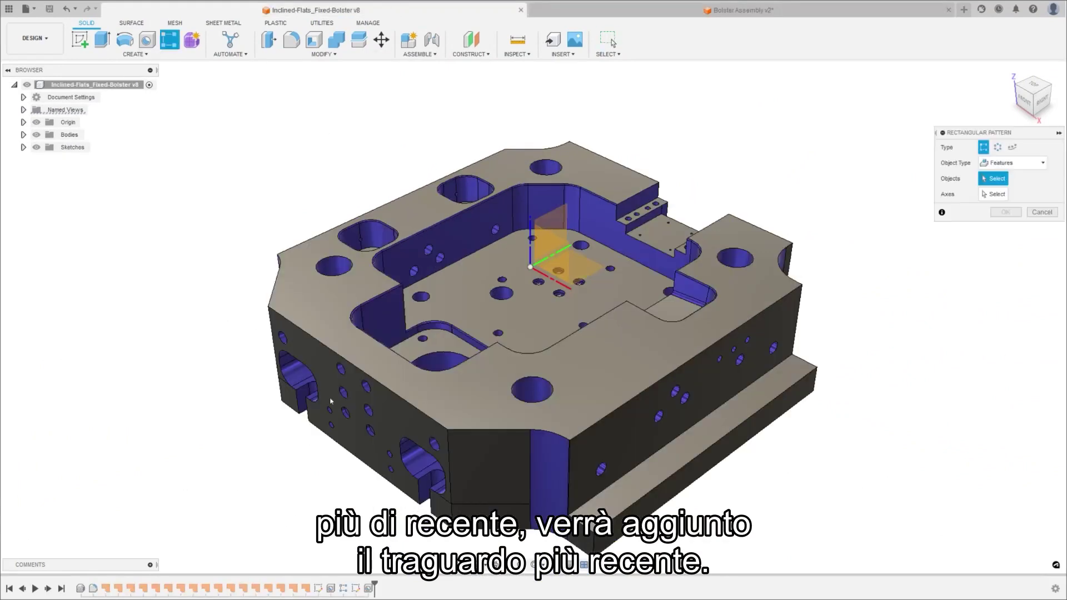
key("Return")
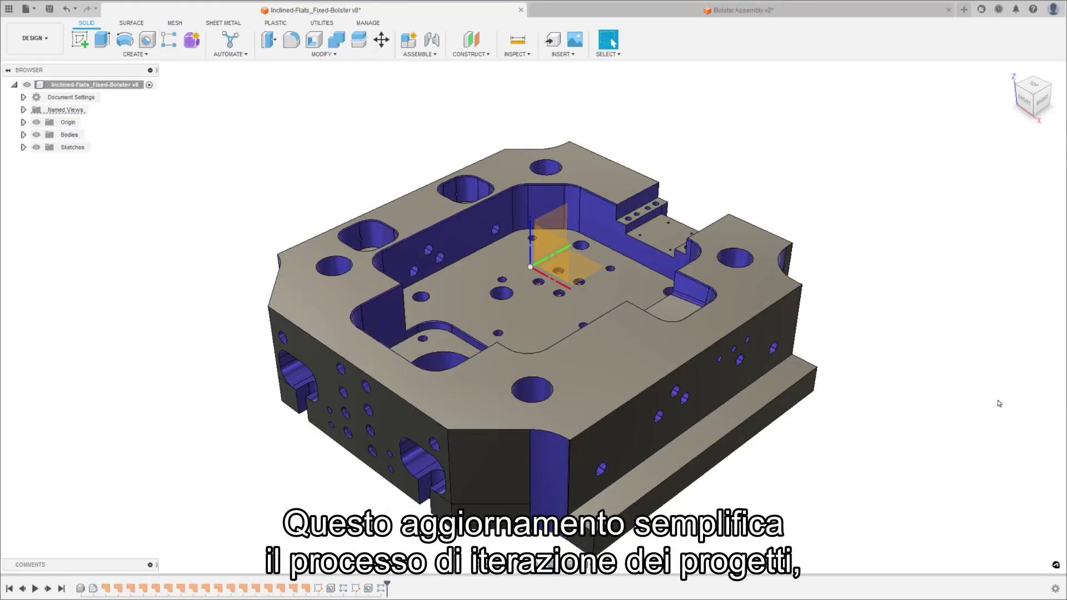
key("ctrl+s")
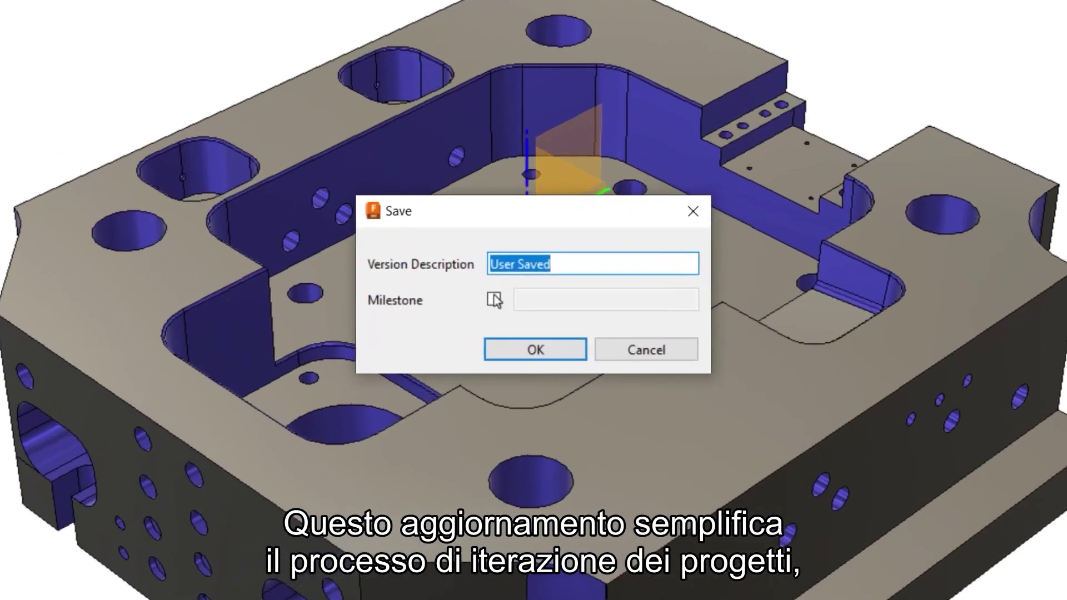
left_click(512, 300)
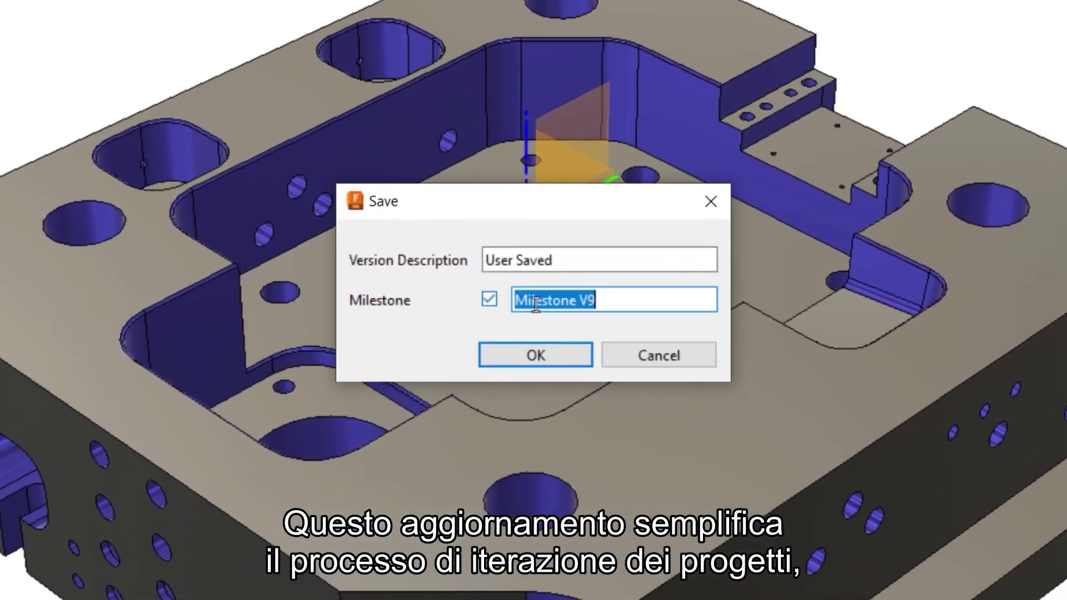
type("Additional Bolt Holes")
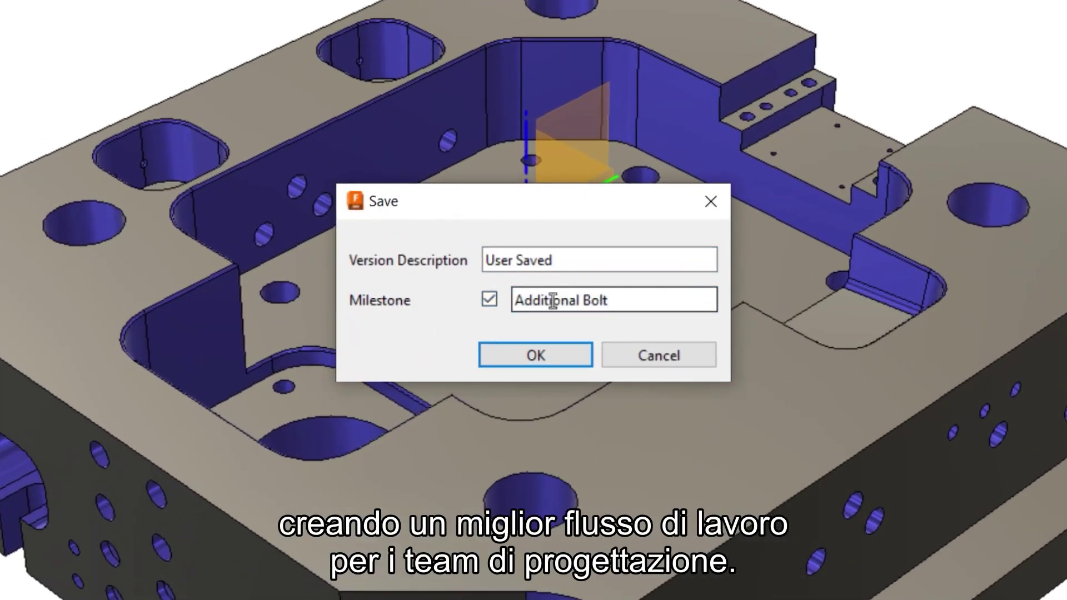
left_click(525, 358)
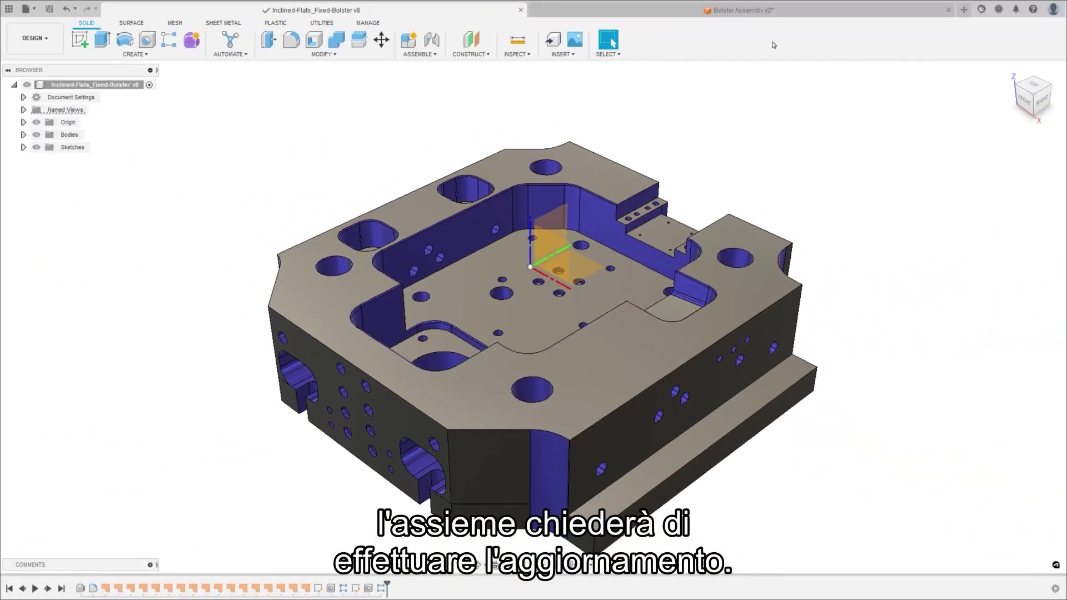
left_click(765, 17)
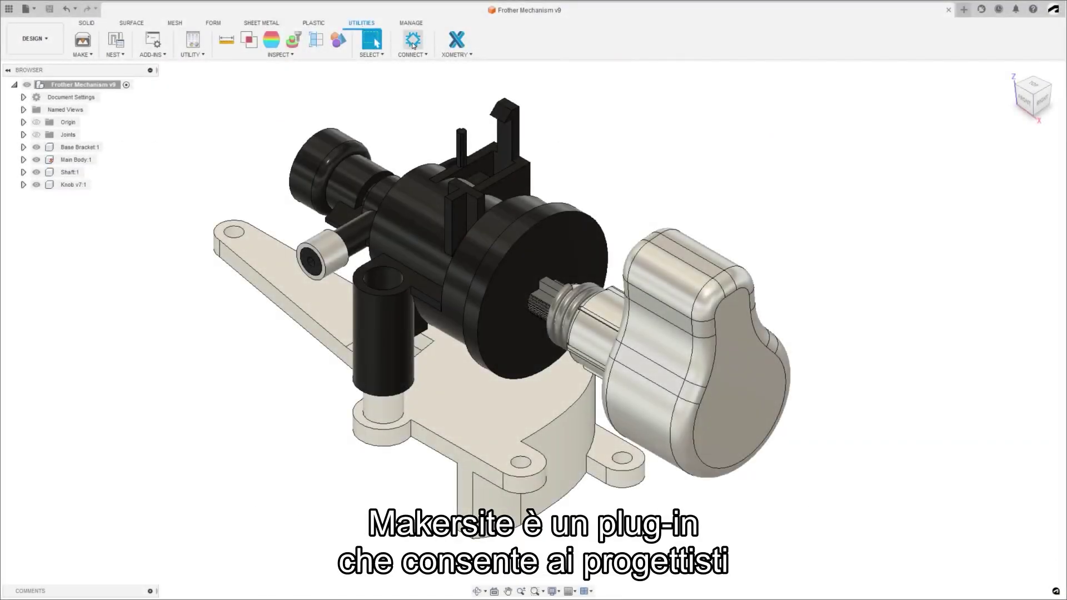
Step: Send the Frother Mechanism's bill of materials to Makersite for carbon analysis
left_click(413, 43)
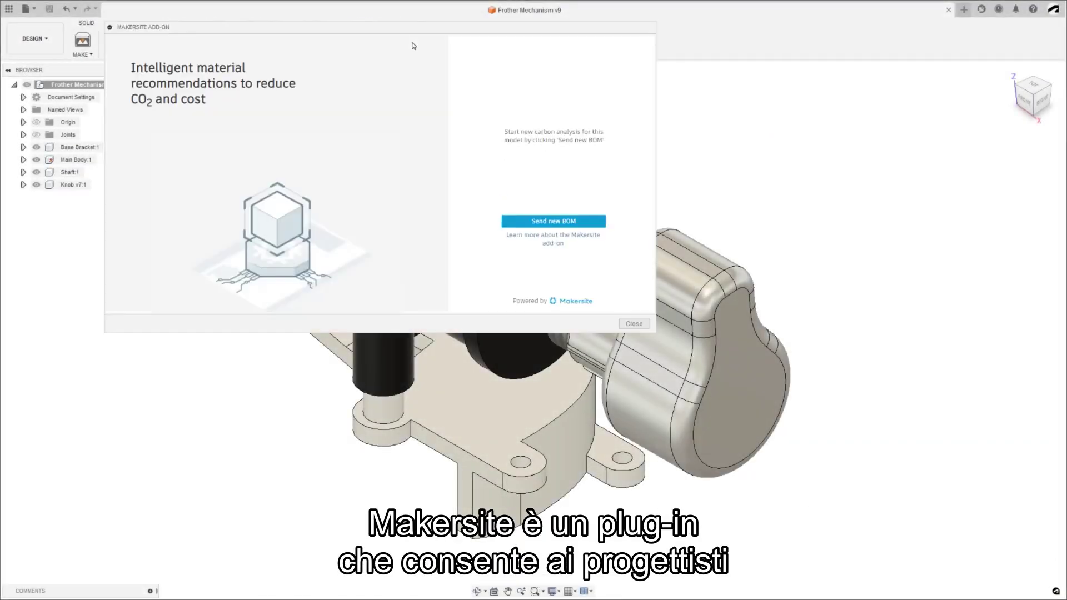
left_click(551, 223)
left_click_drag(651, 112, 655, 194)
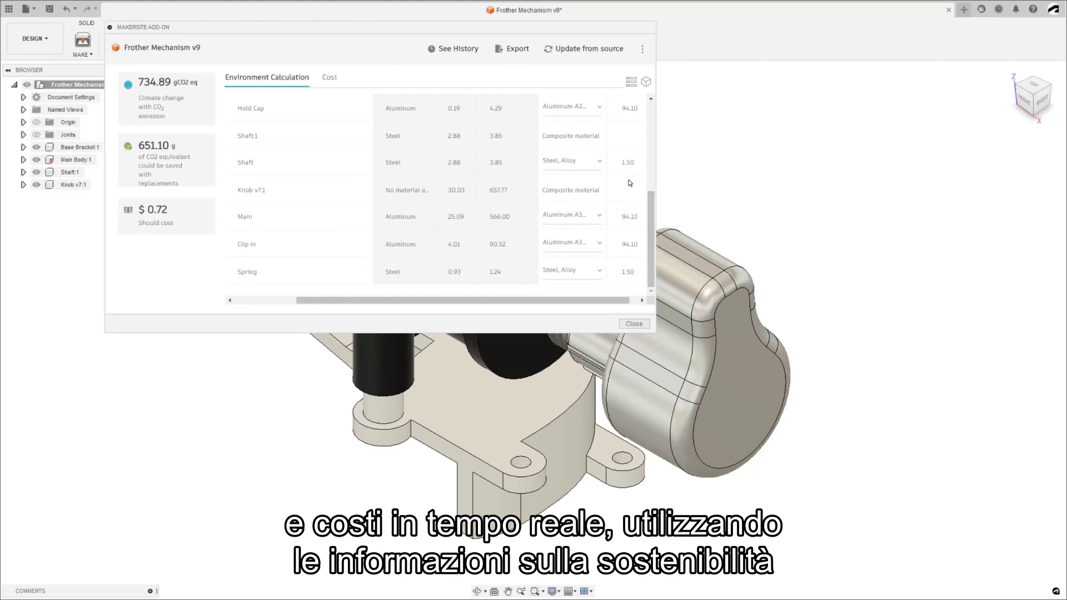
Step: Review part costs, the 3D cost heat map, version history, and Mounting's replacement materials
left_click(332, 76)
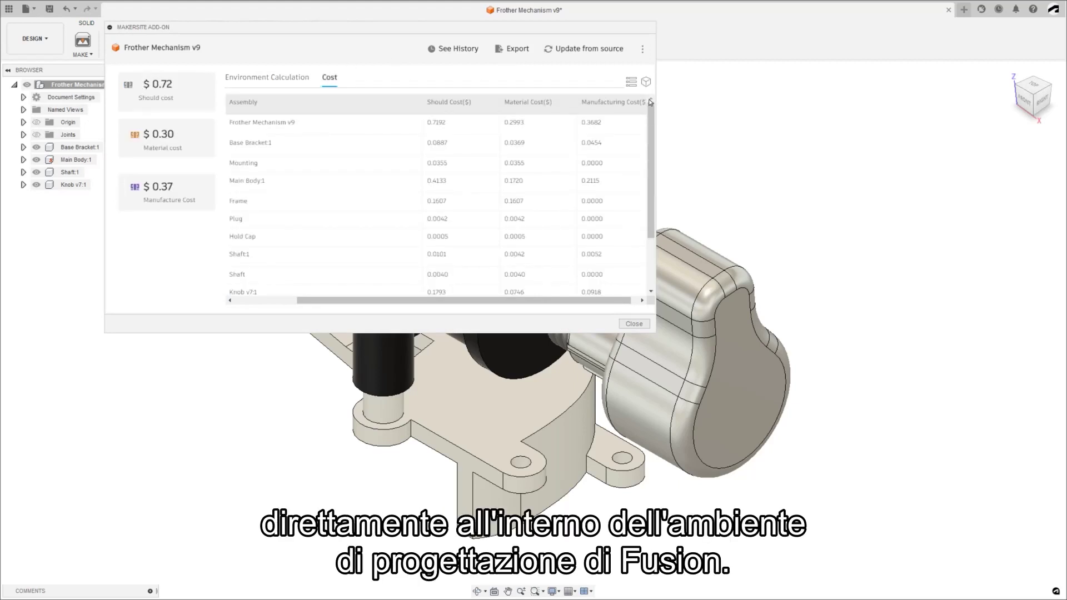
left_click(646, 83)
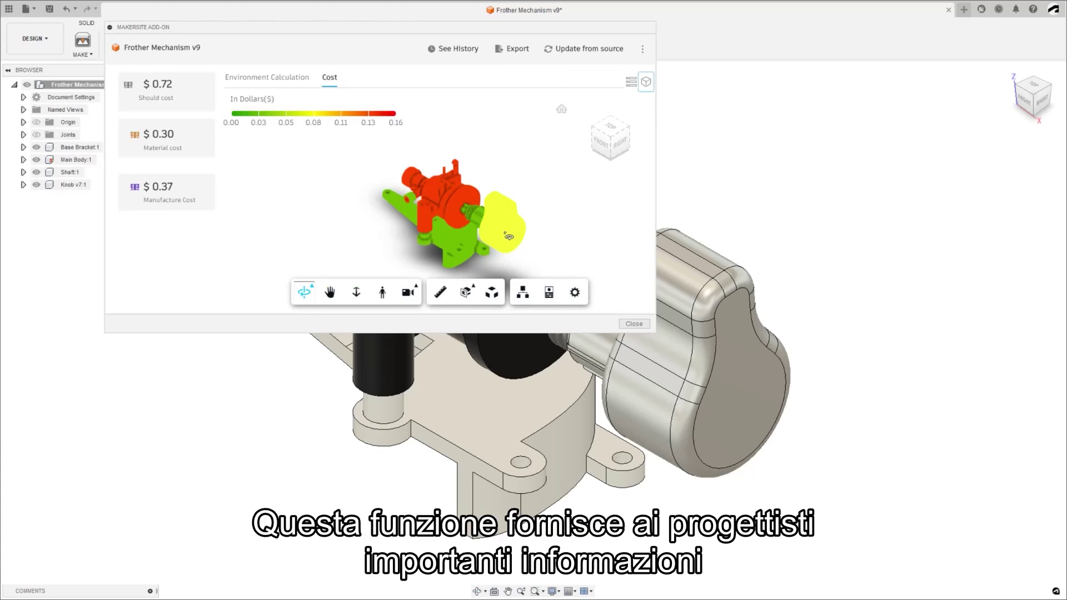
left_click(455, 49)
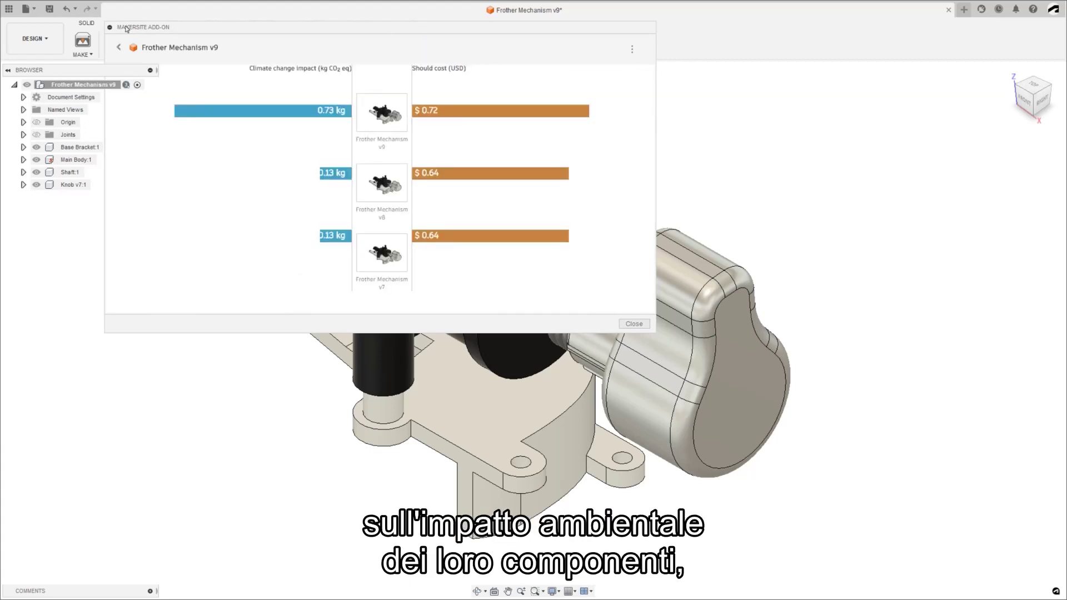
left_click(120, 50)
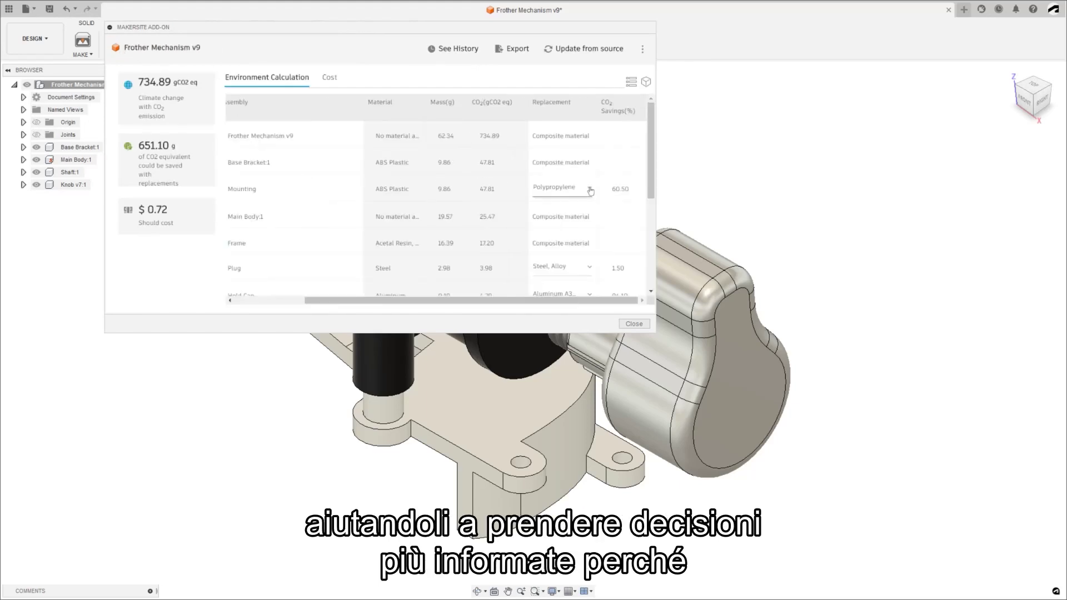
left_click(590, 189)
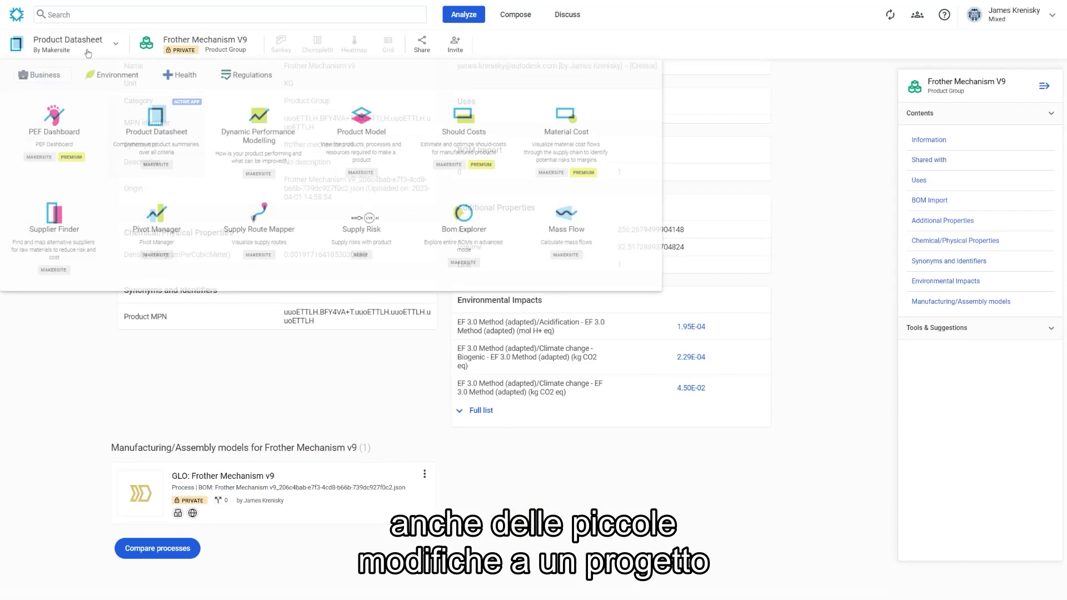
Step: Explore the Substance Risk Detection app and inspect a supplier site on the world map
left_click(265, 78)
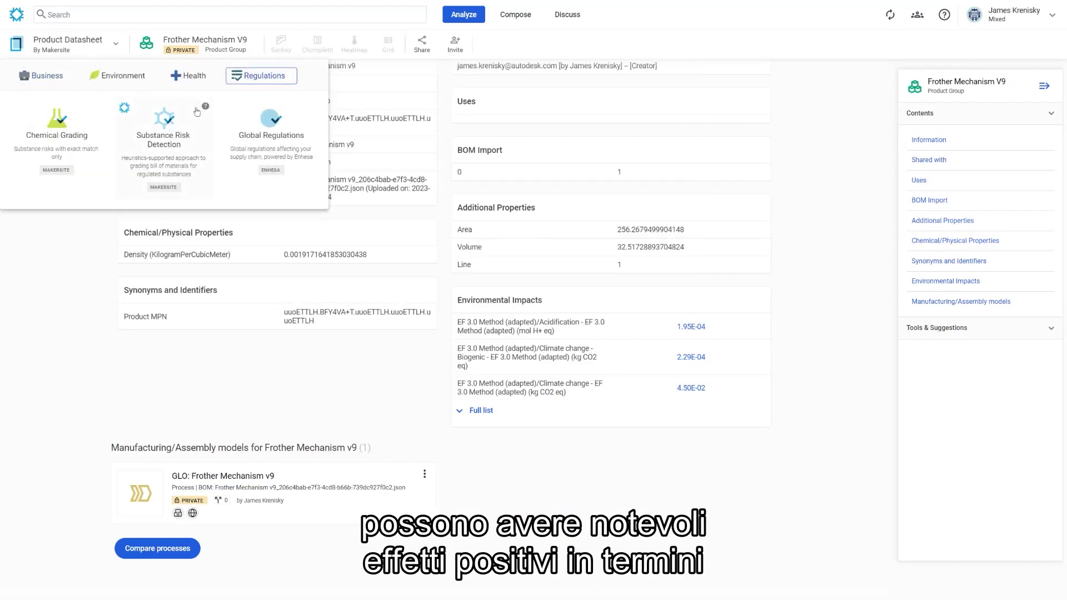
left_click(172, 140)
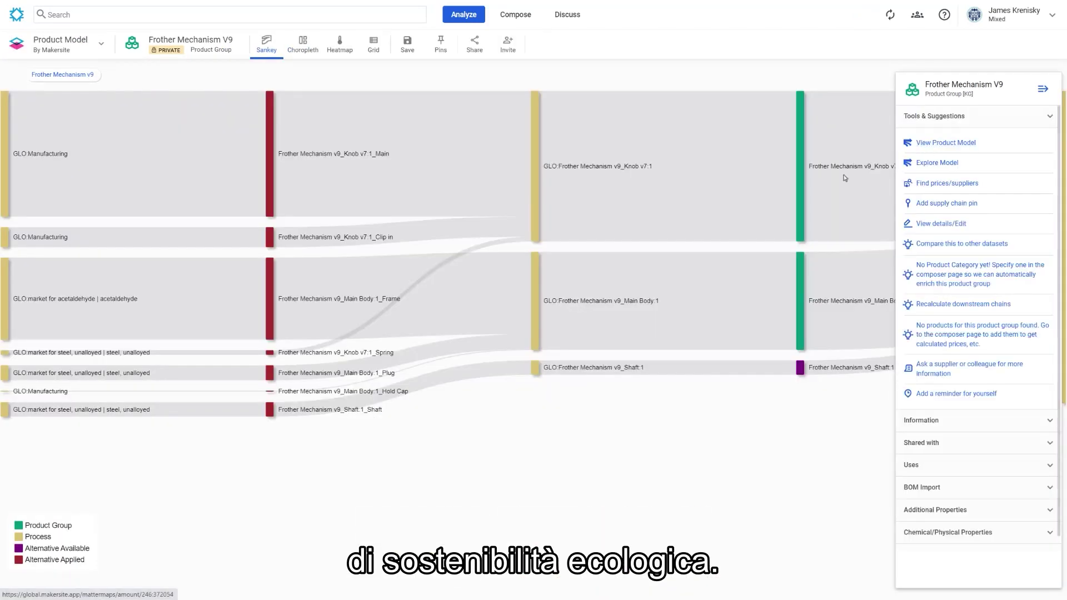
scroll(624, 251, "down", 1)
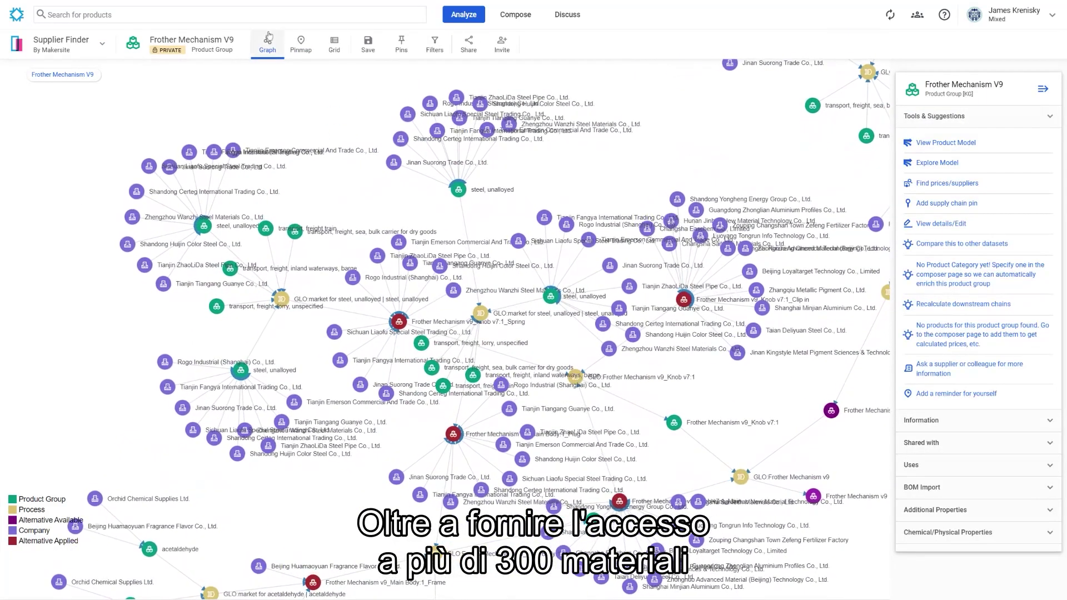
left_click(301, 44)
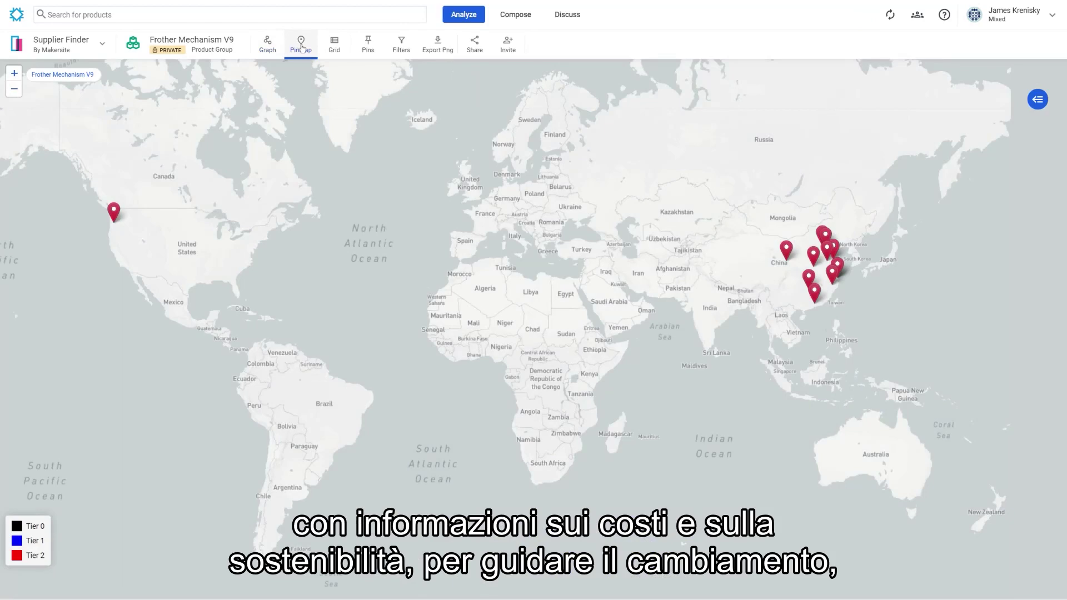
left_click(114, 213)
Step: In Dynamic Performance Modelling, expand Main Body into Frame, Plug and Hold Cap and select Plug
left_click(73, 44)
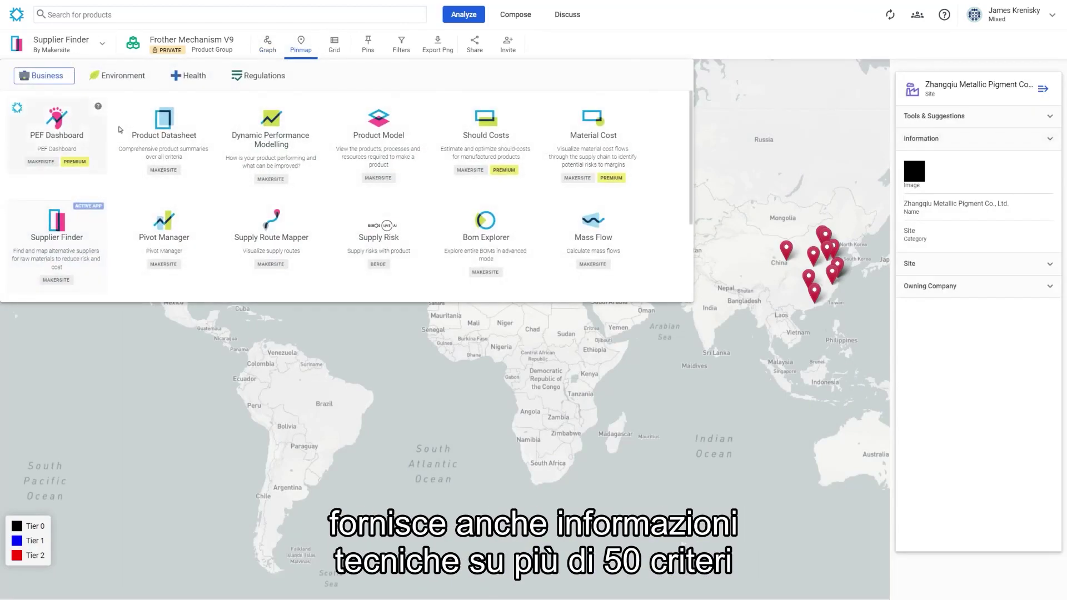
left_click(284, 143)
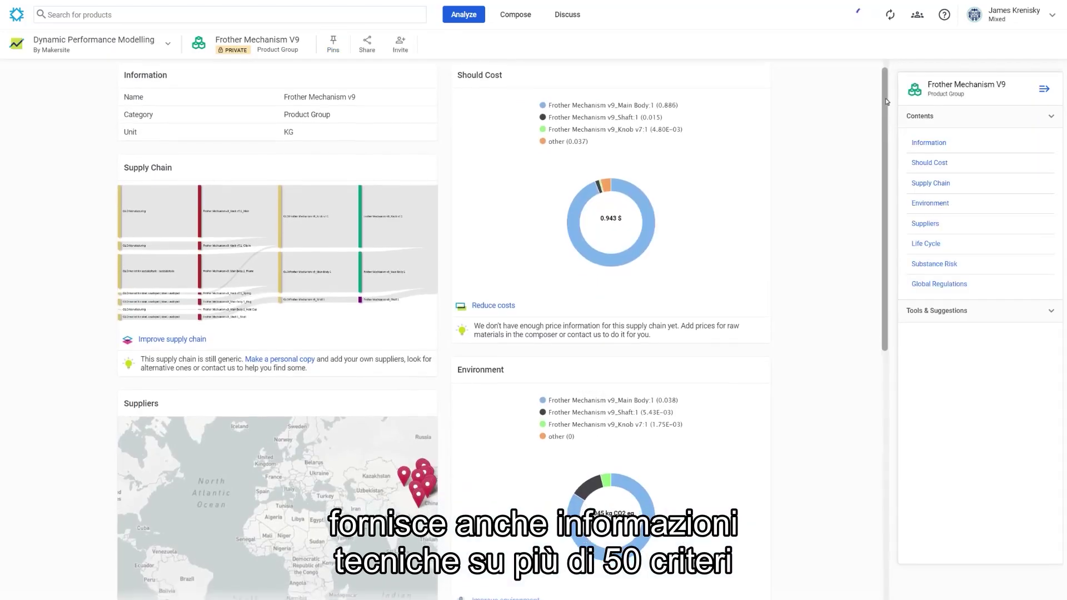
left_click_drag(887, 101, 887, 353)
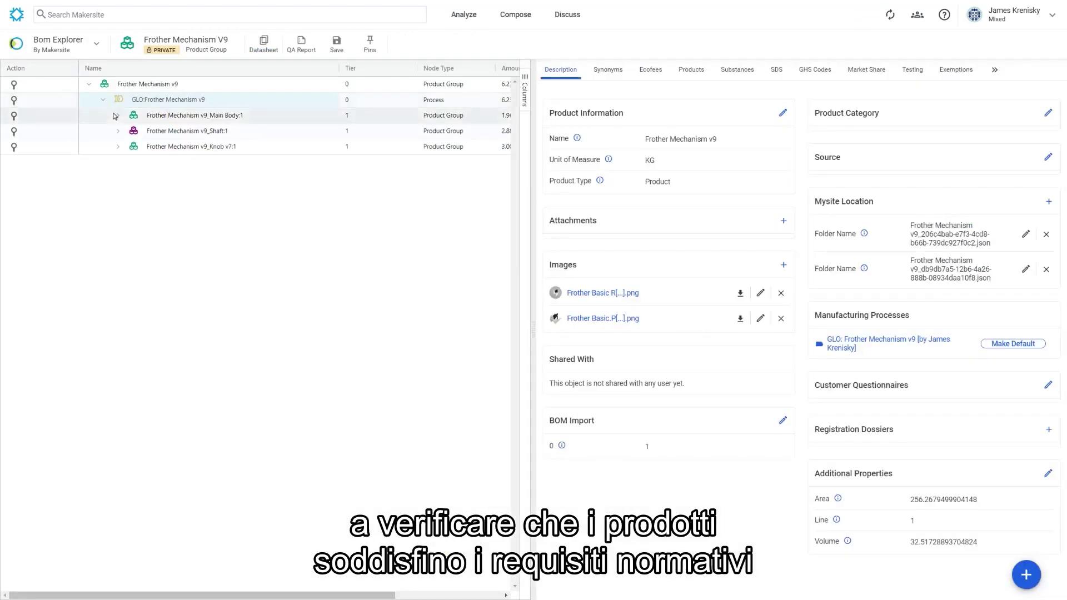
left_click(117, 115)
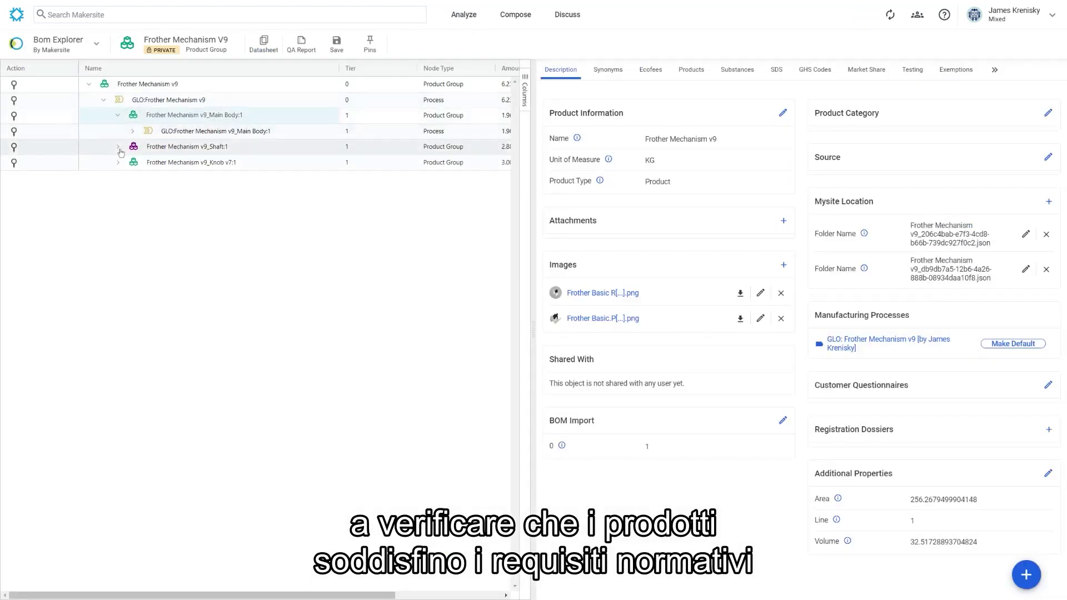
left_click(118, 147)
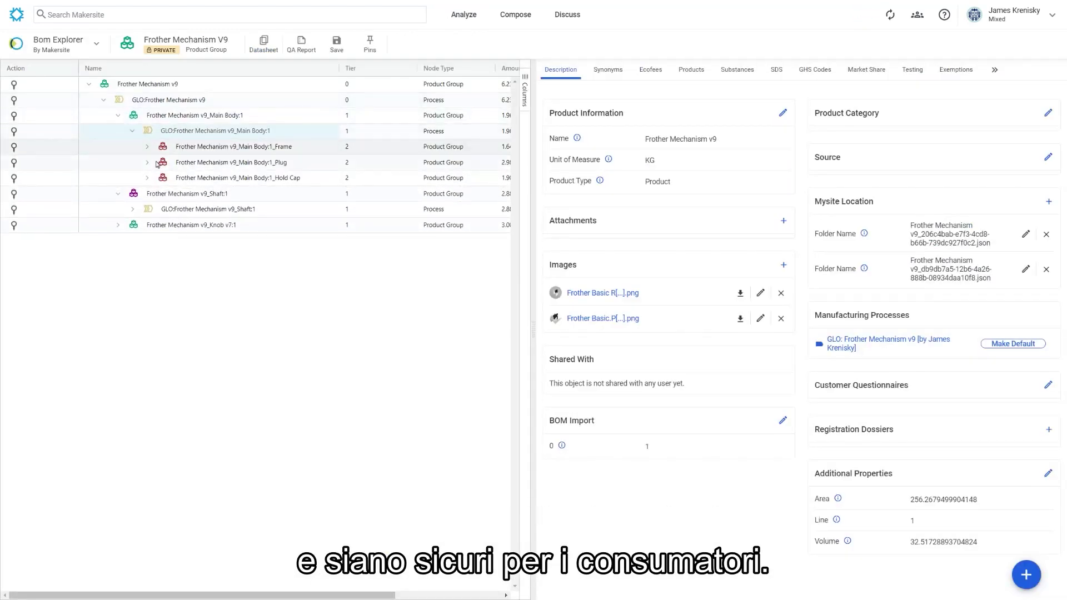
left_click(270, 169)
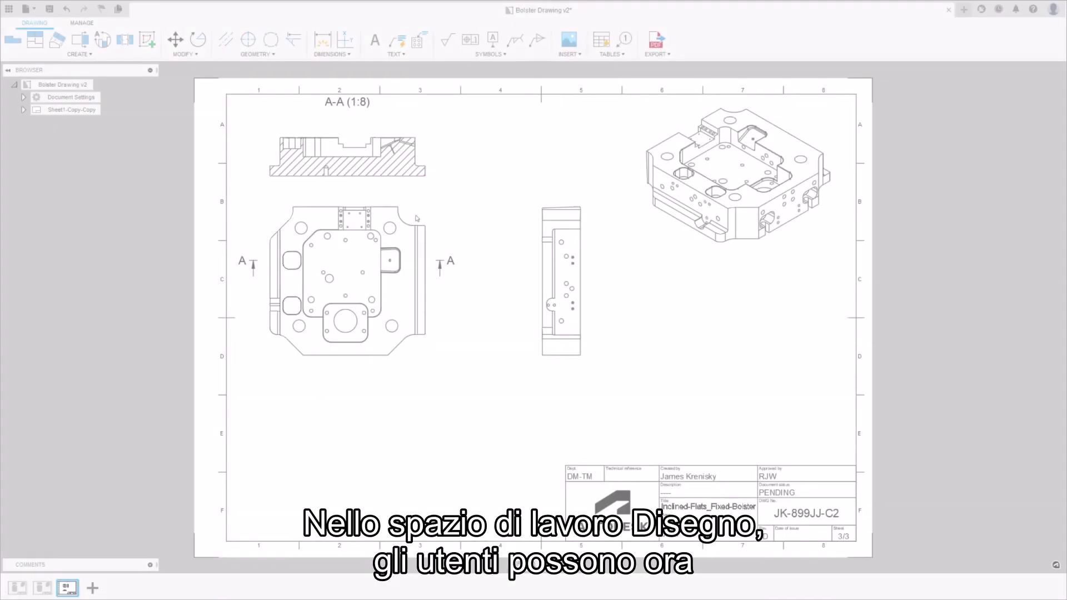
Step: Turn on automatic centermarks for the main plan view
double_click(408, 225)
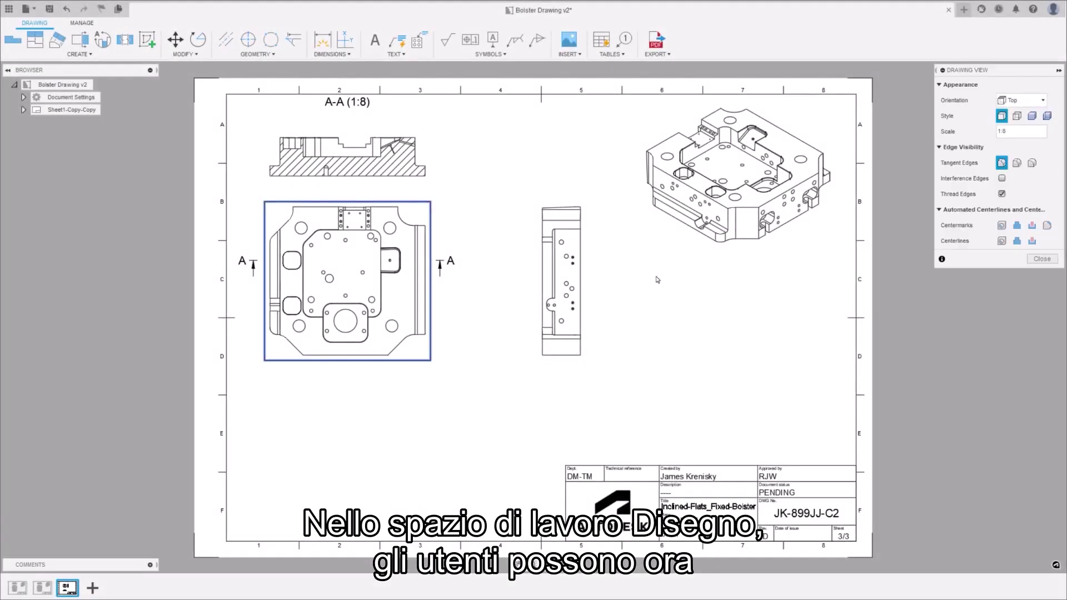
left_click(1001, 225)
left_click(1032, 225)
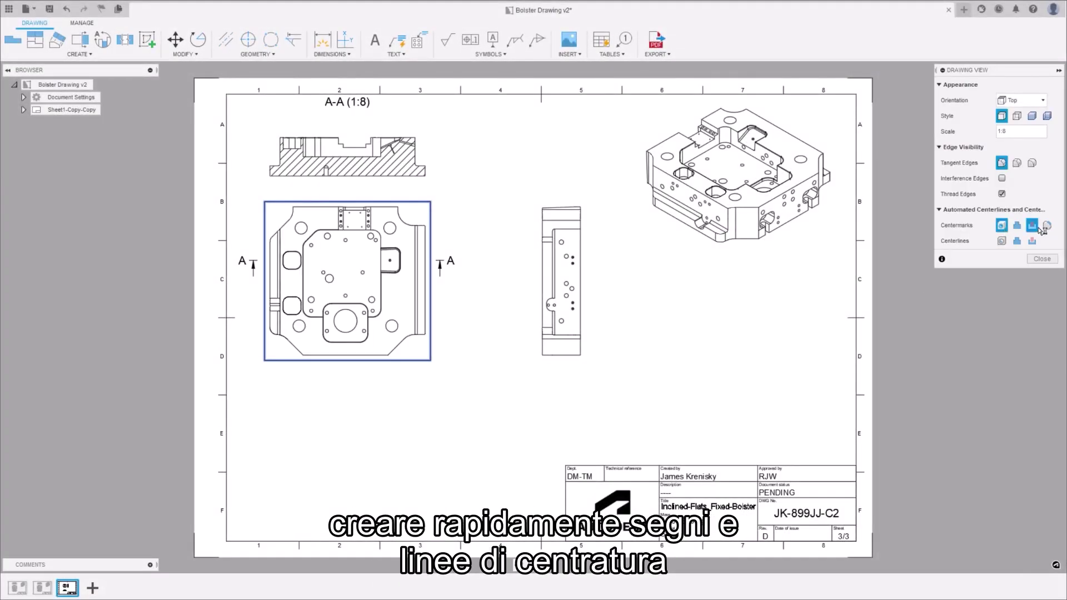
left_click(1046, 225)
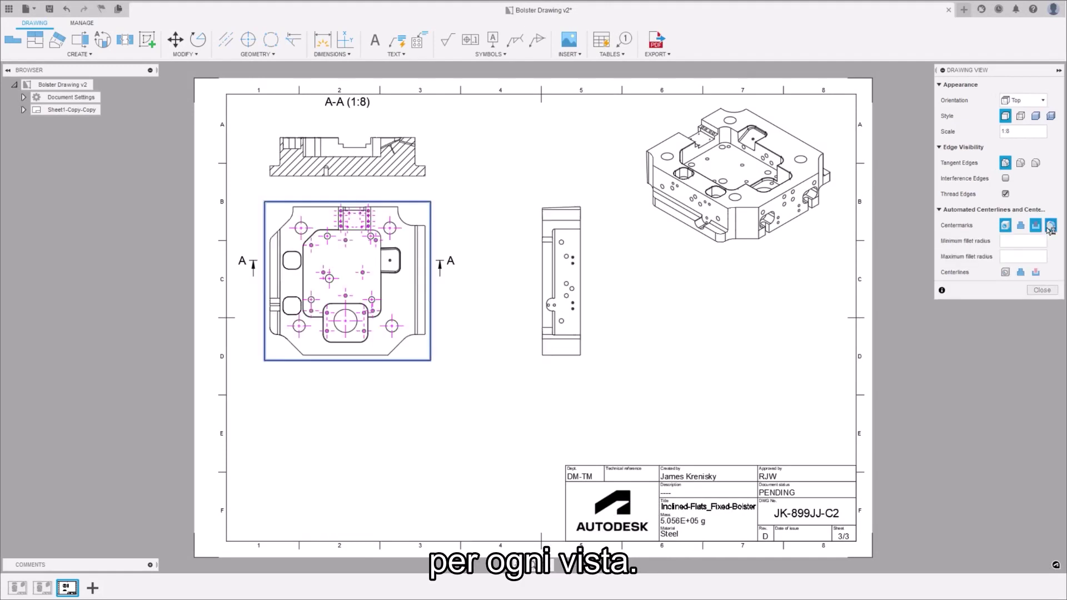
left_click(1042, 290)
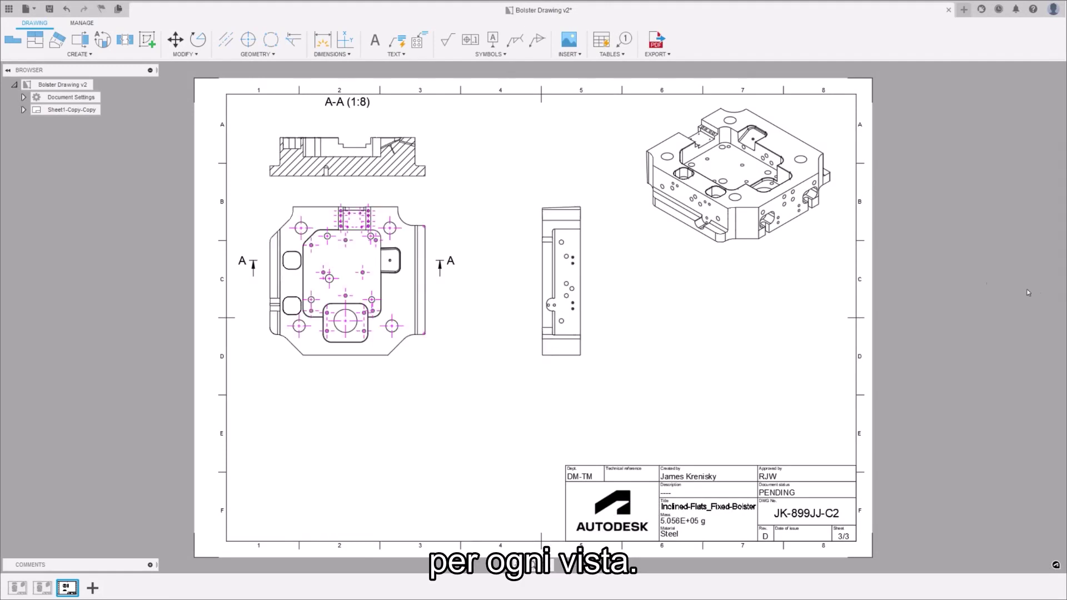
Step: Enable fillet centermarks with a maximum radius limit on section view A-A
double_click(375, 146)
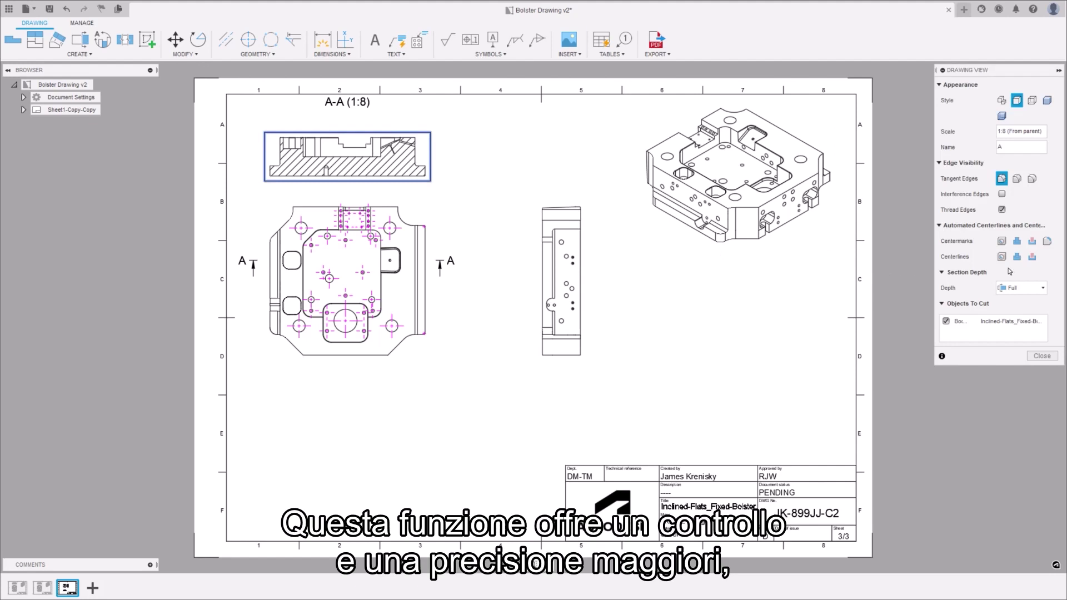
left_click(1046, 242)
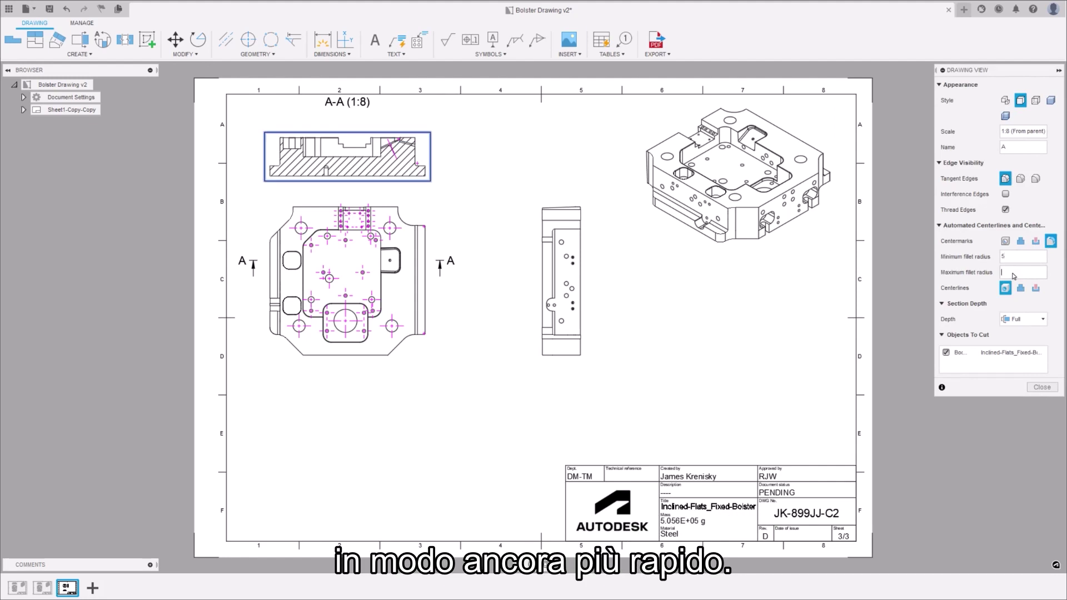
left_click(1014, 277)
type("10")
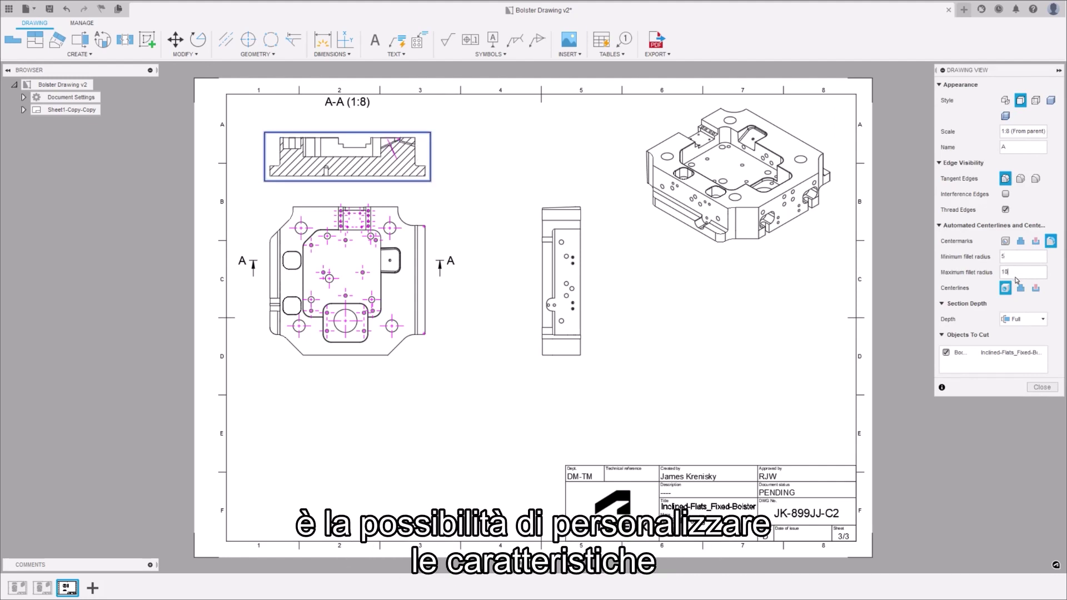
left_click(1041, 388)
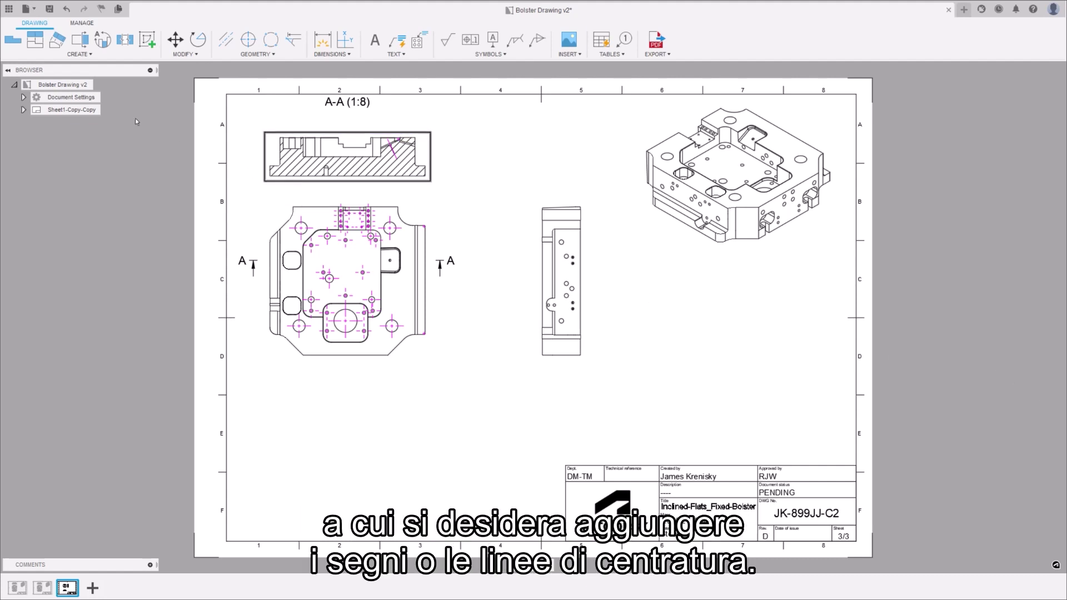
Step: Place a rotated auxiliary view projected from a section-view edge near the sheet bottom
left_click(57, 39)
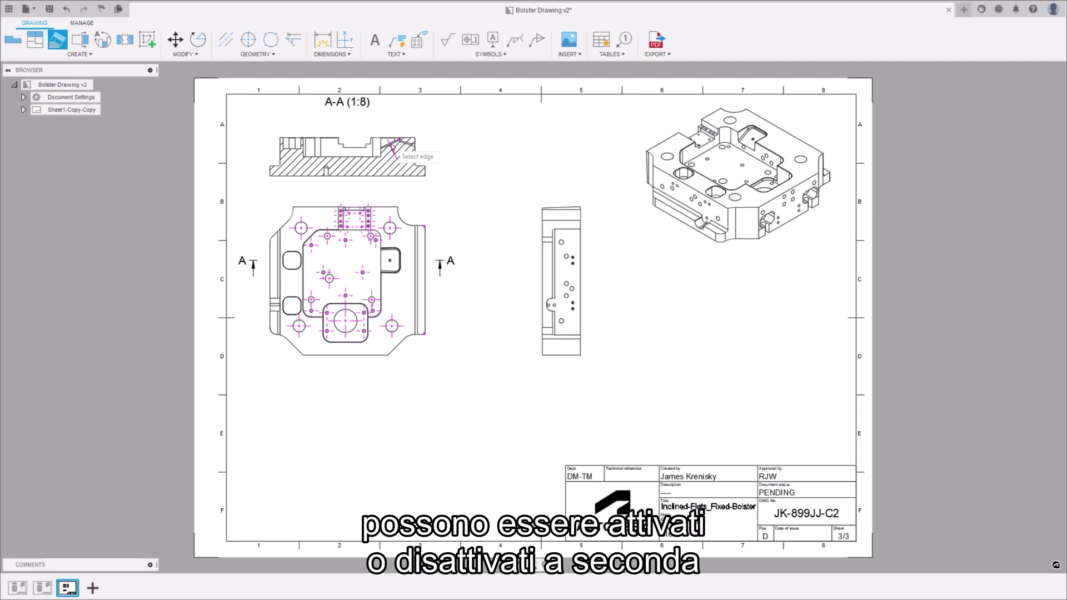
left_click(395, 146)
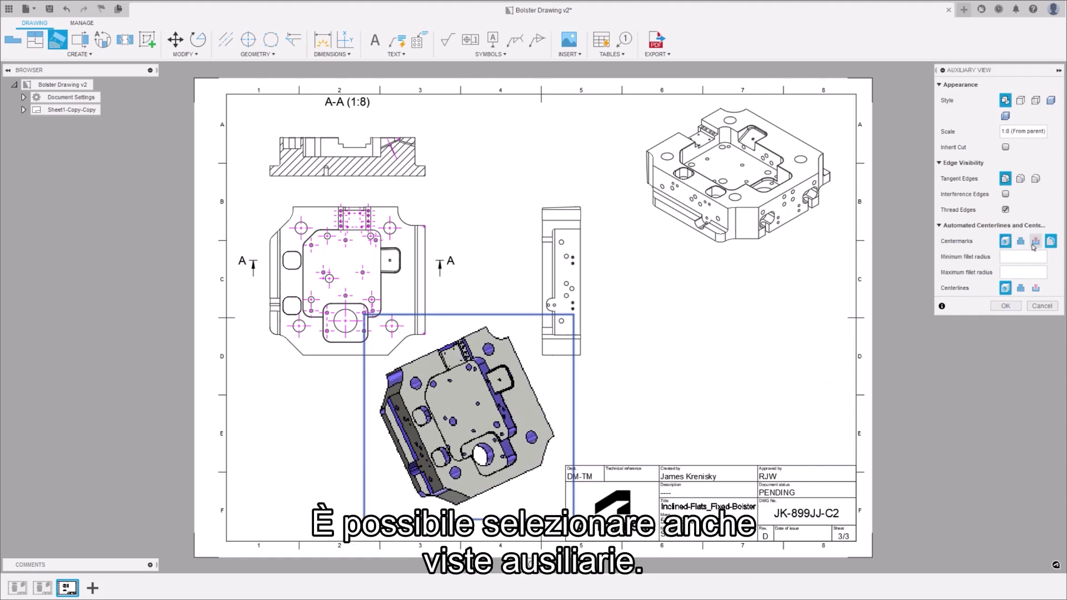
left_click(1005, 306)
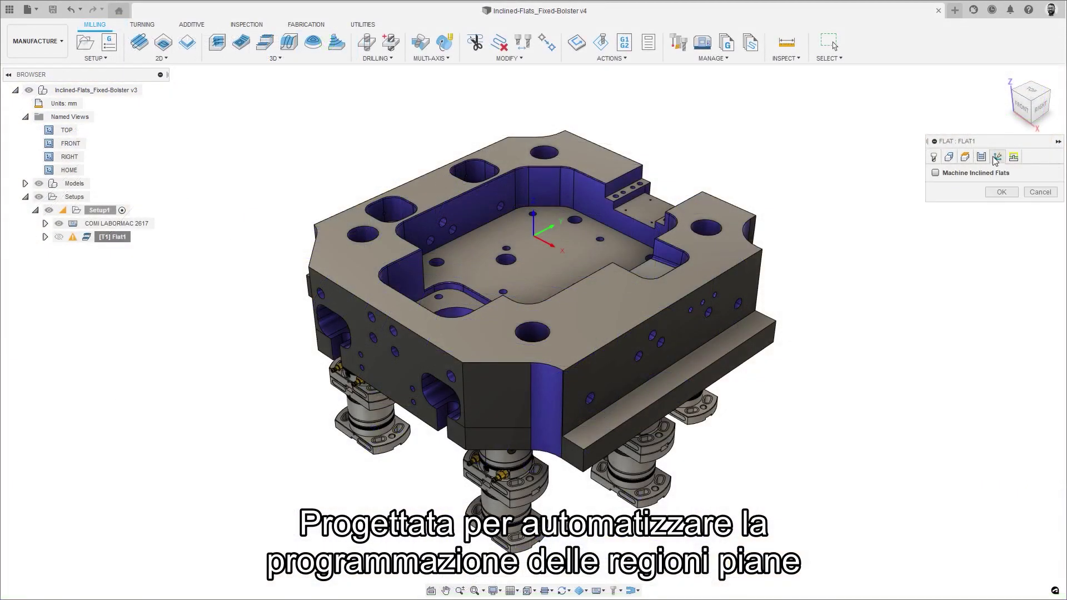
Step: Enable Machine Inclined Flats on Flat1, generate the toolpath, and inspect it from ViewCube corners
left_click(936, 173)
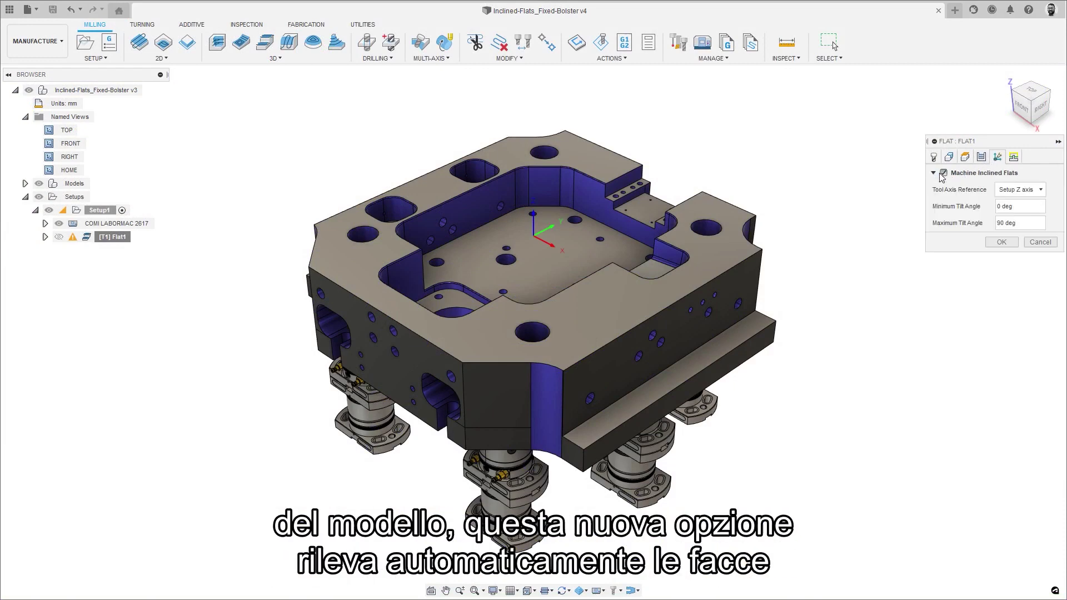
left_click(994, 241)
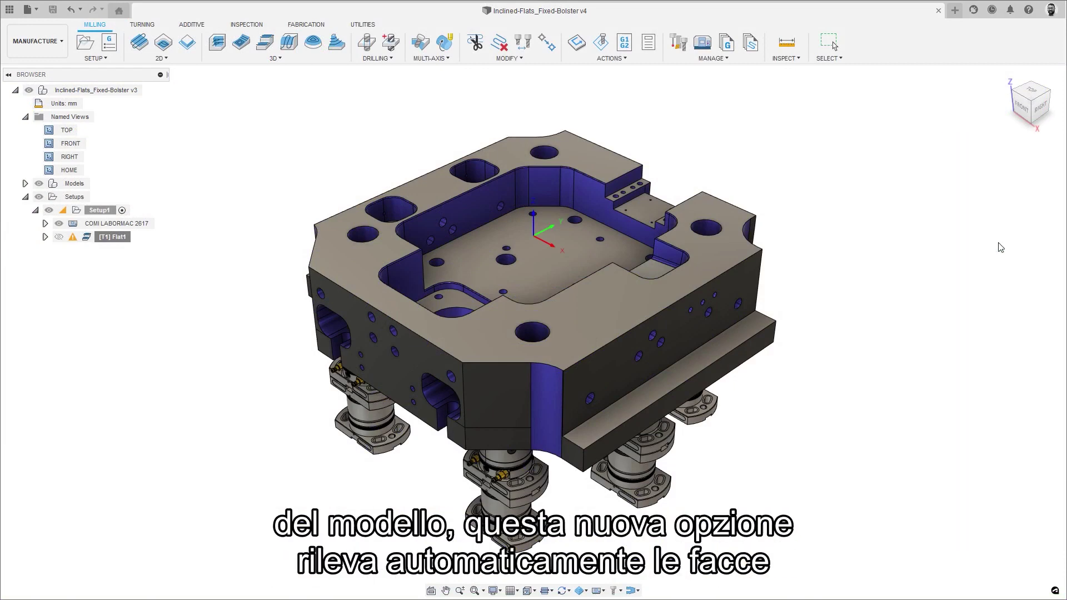
left_click(1047, 92)
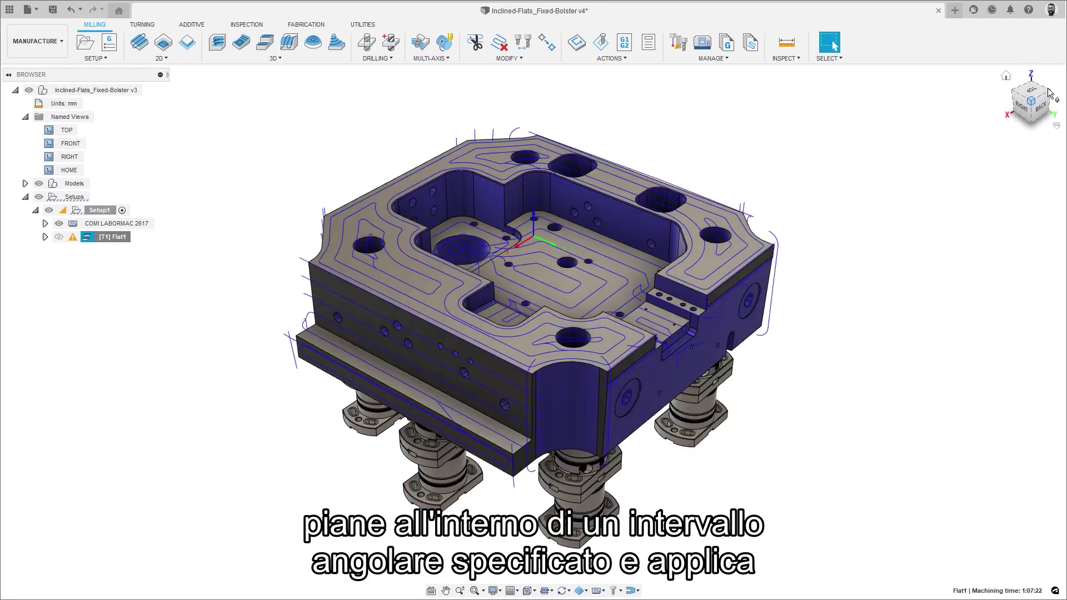
left_click(1048, 92)
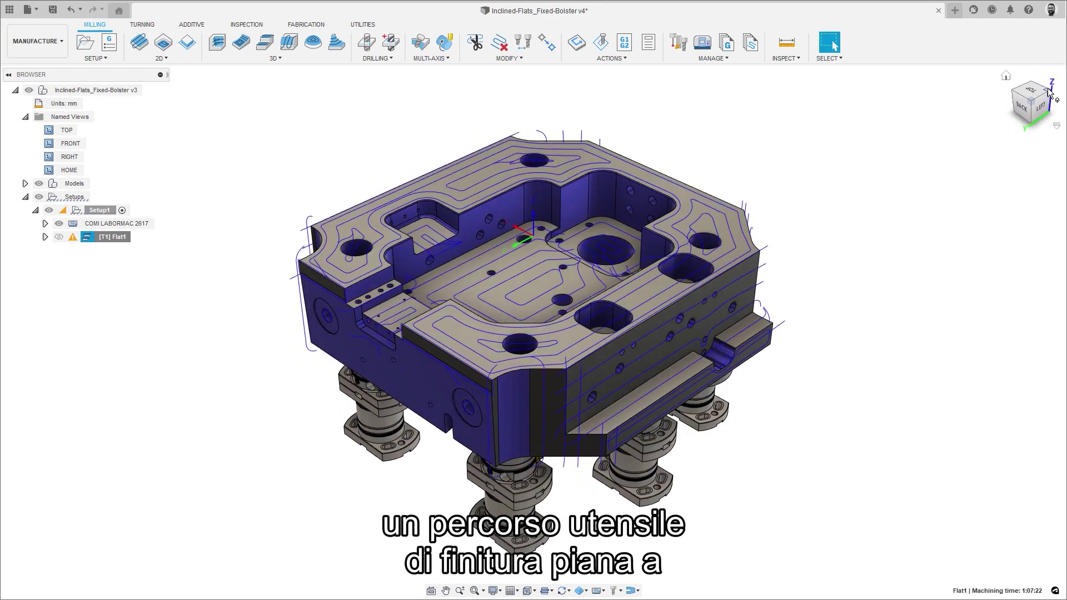
left_click(1048, 92)
left_click(1048, 91)
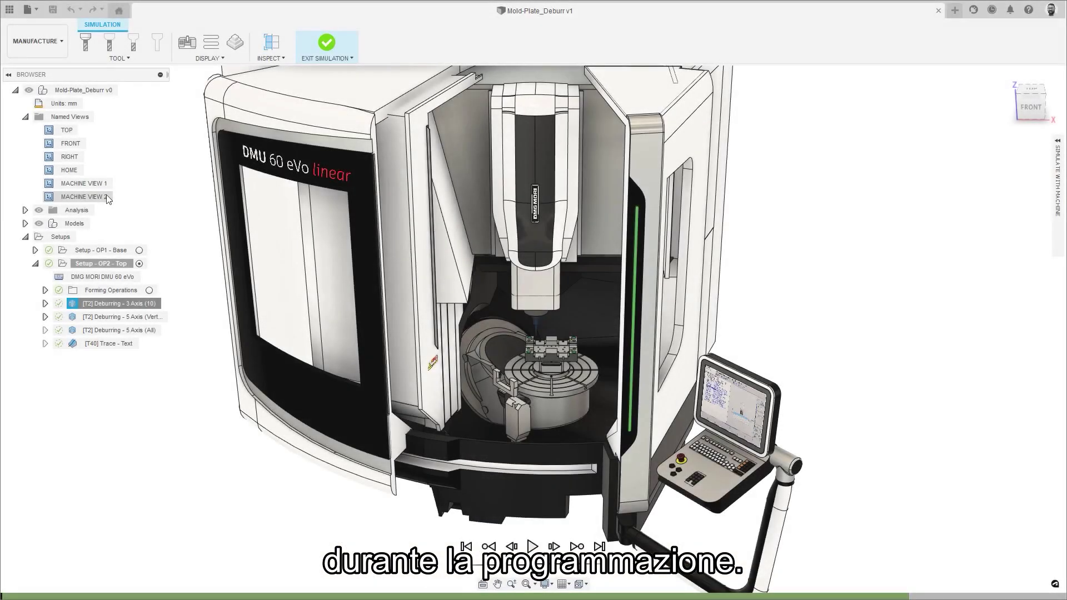
Step: Zoom from the machine to the mold plate part using a saved named view
double_click(105, 194)
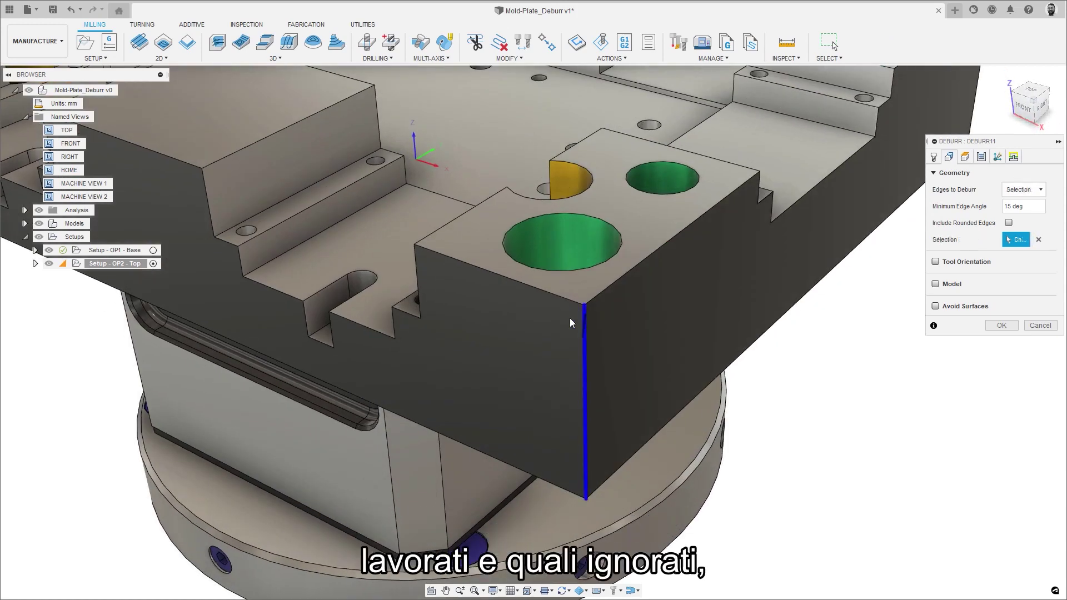
Step: Add the block's top edge loop and vertical edge, and orient the tool at Turn −45°, Tilt 50°
left_click(557, 297)
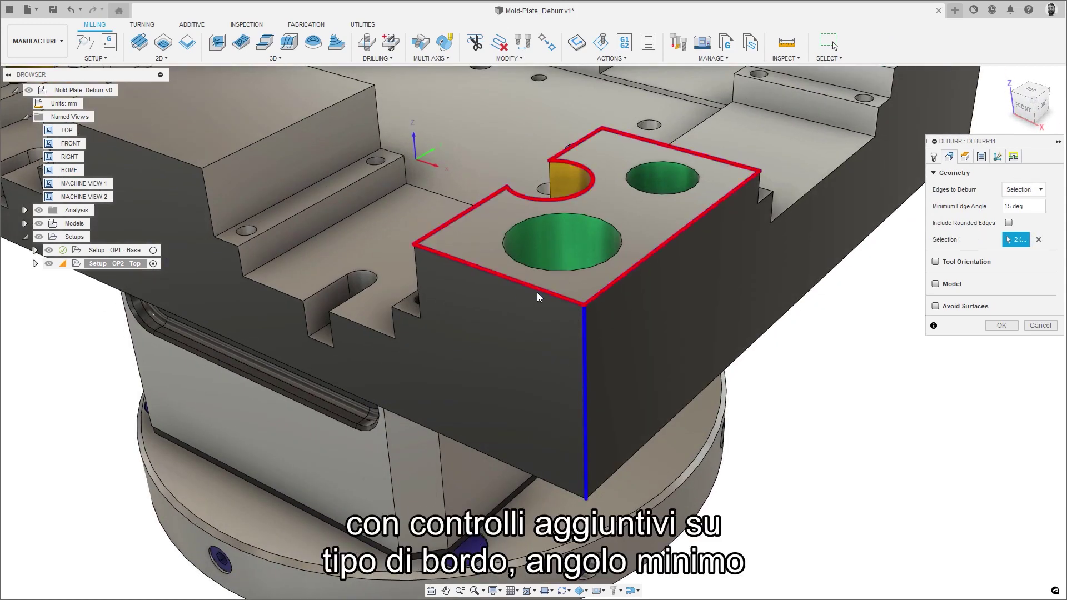
left_click(418, 286)
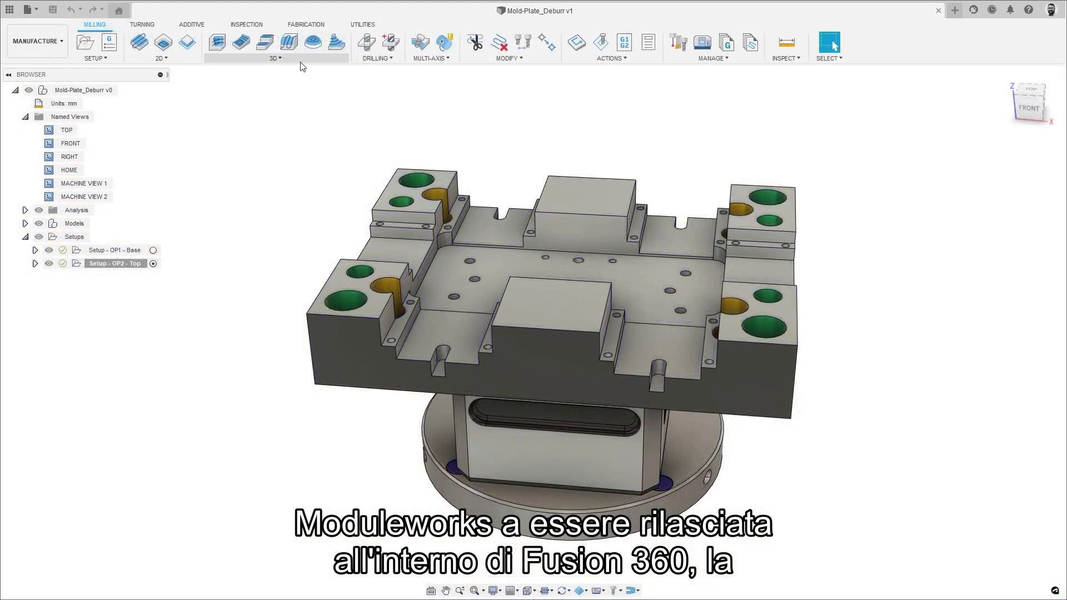
left_click(238, 304)
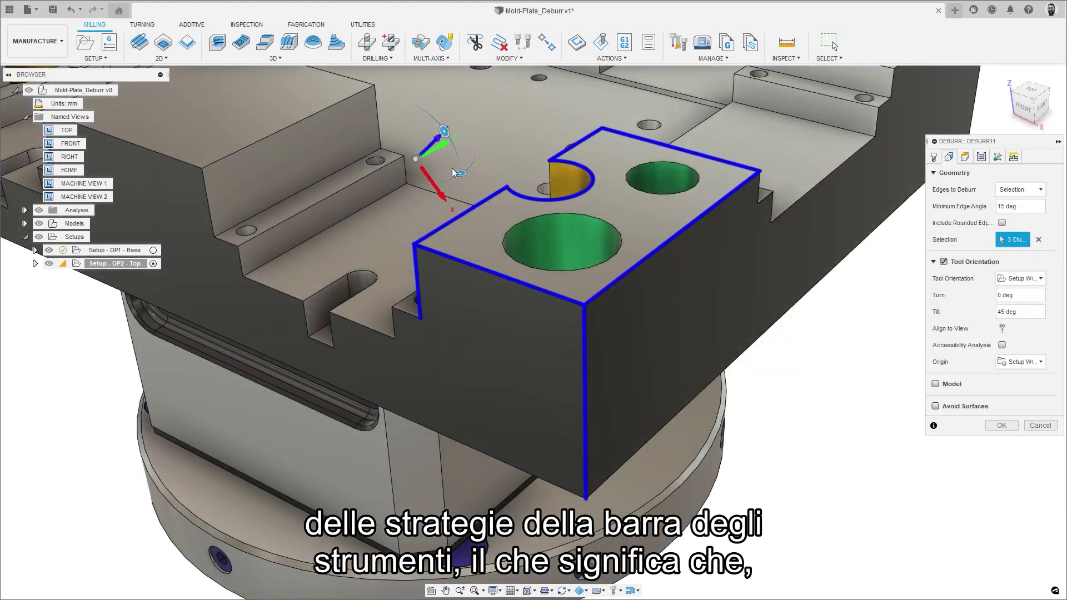
left_click_drag(453, 172, 437, 183)
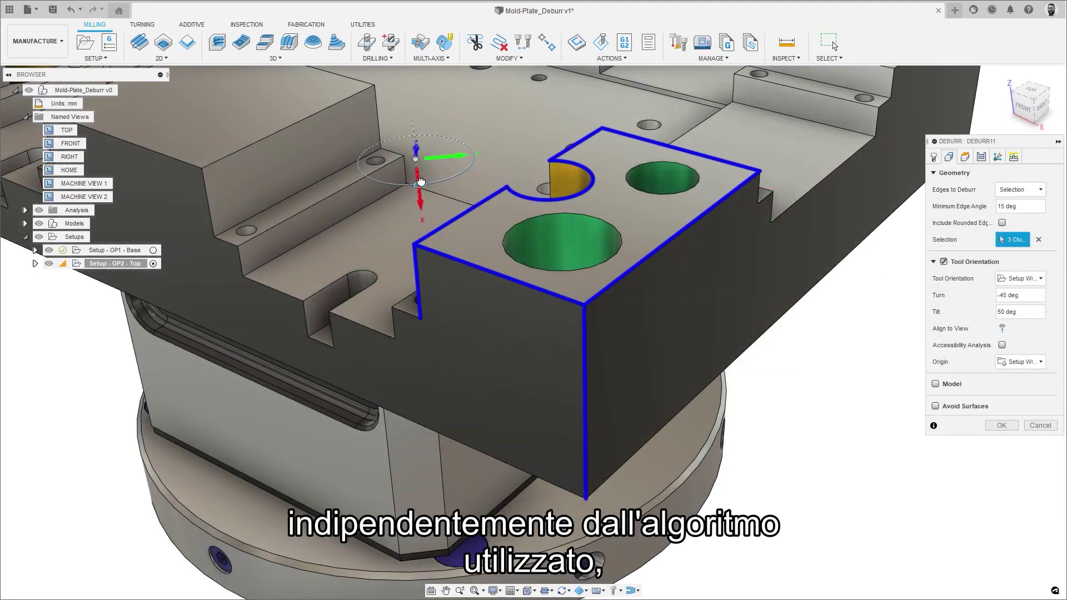
left_click(981, 157)
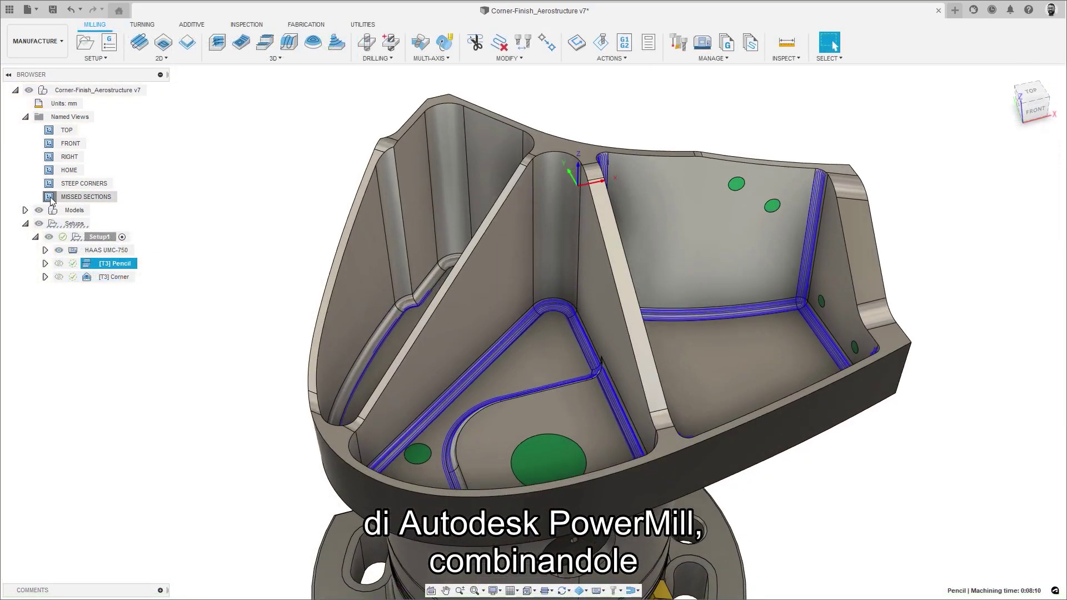
Step: Set the 8mm Ball Endmill as the Corner operation's rest-machining reference tool
double_click(50, 198)
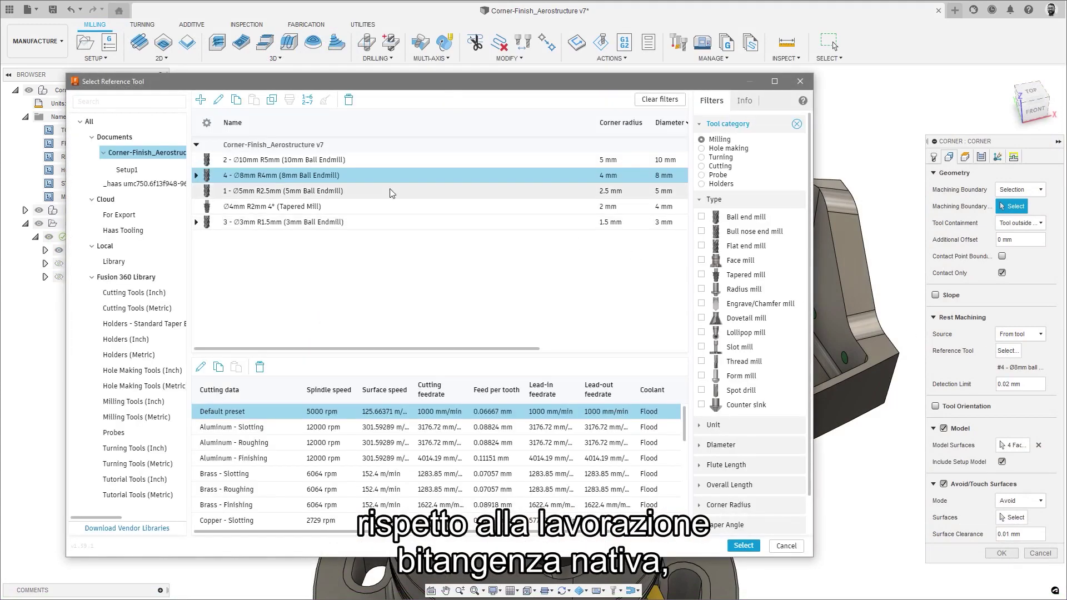
left_click(335, 176)
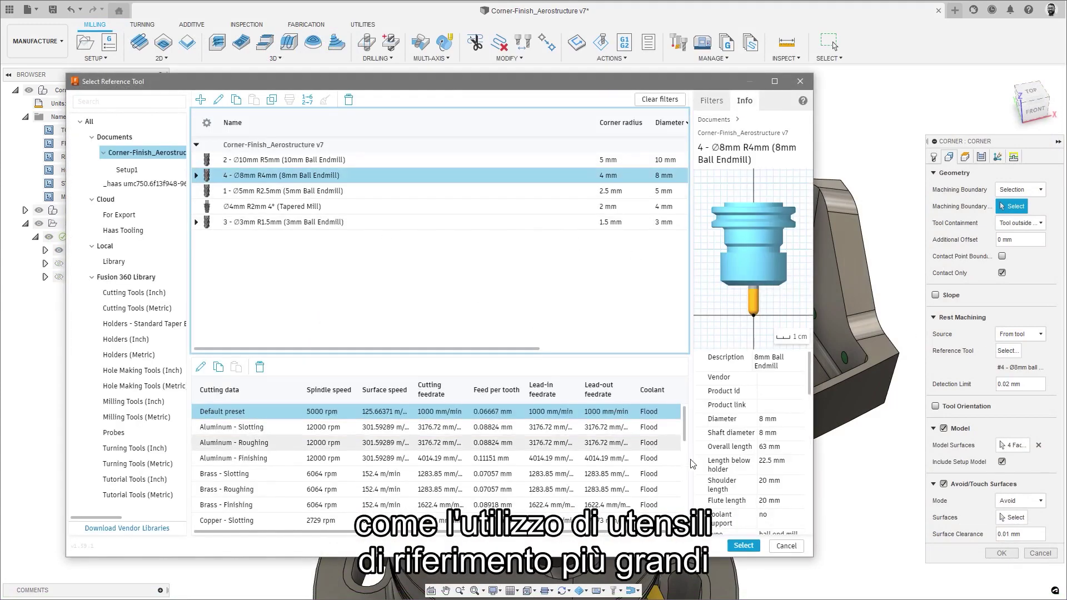
left_click(754, 548)
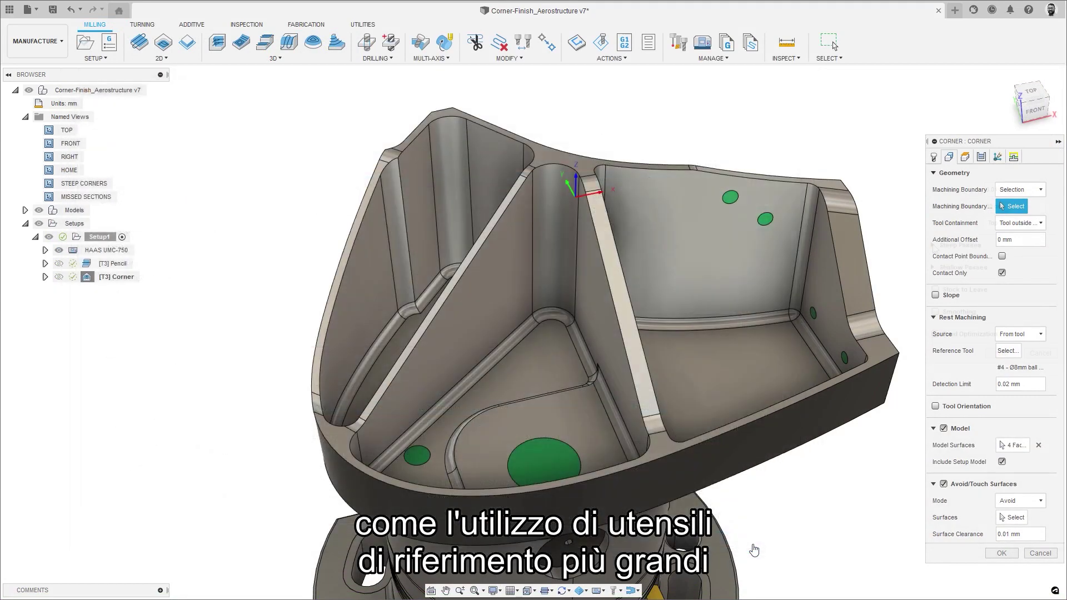
left_click(934, 351)
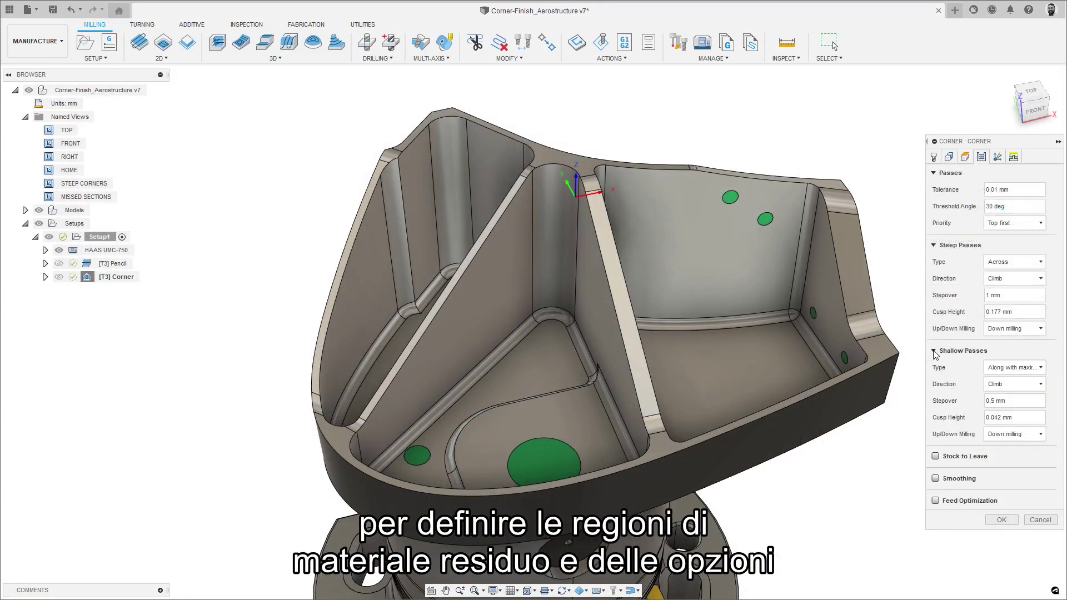
double_click(49, 183)
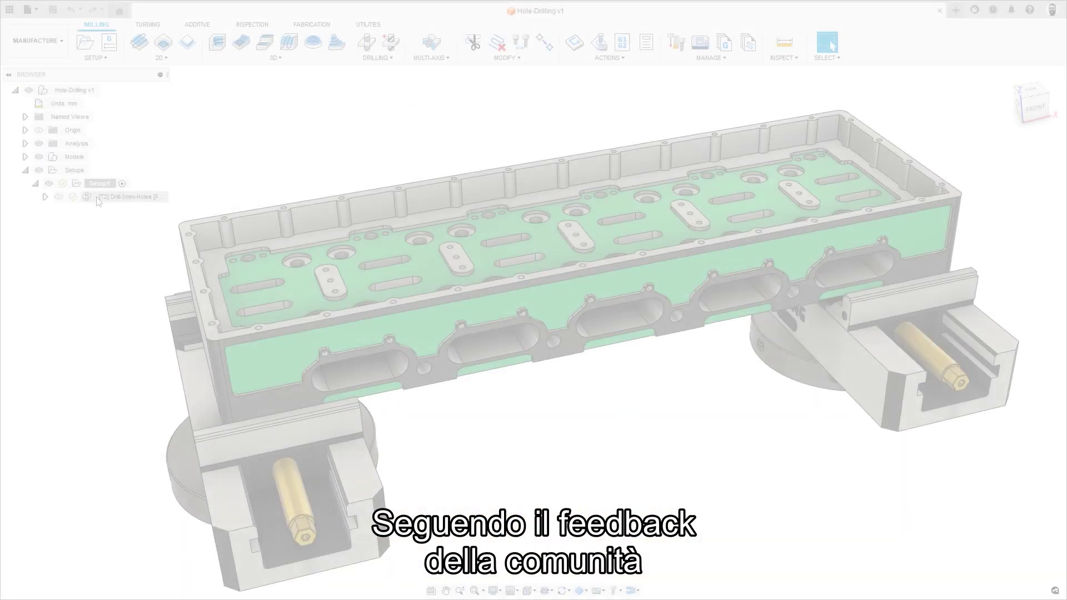
Step: Edit the Drill-5mm-Holes operation and bring up its tool library
right_click(98, 200)
left_click(107, 206)
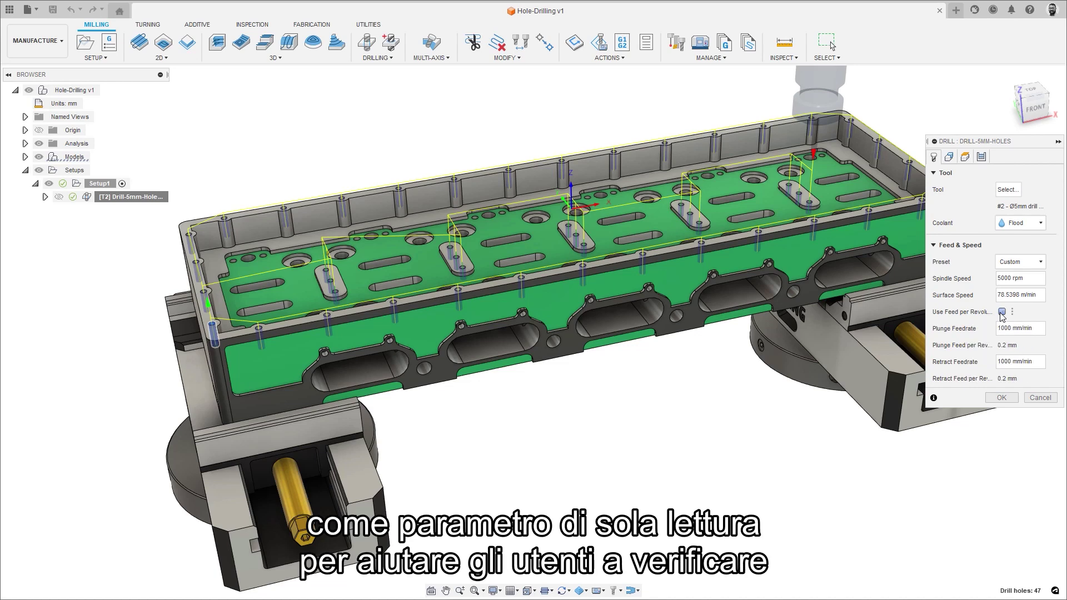
left_click(1005, 189)
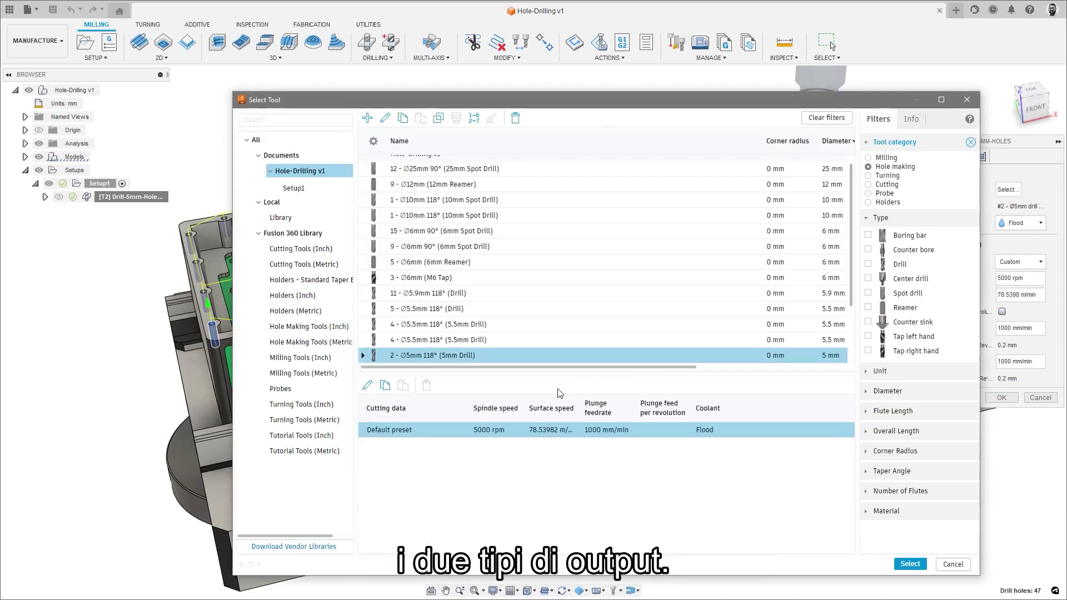
Step: Edit the 5mm drill's Default preset to 0.1 mm/rev plunge and 0.3 mm/rev retract, and confirm
right_click(442, 430)
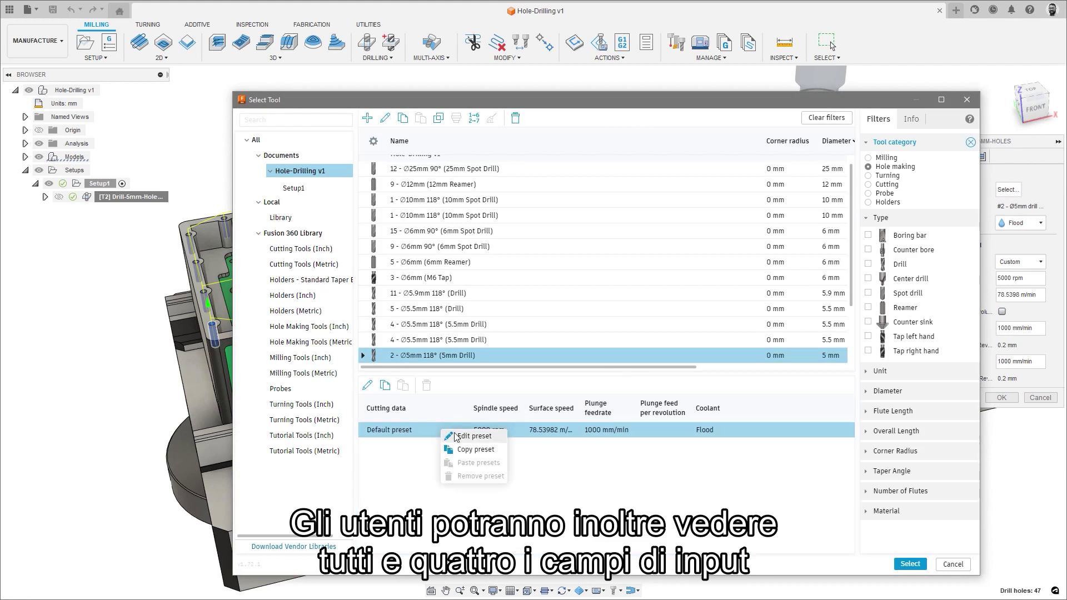
left_click(453, 437)
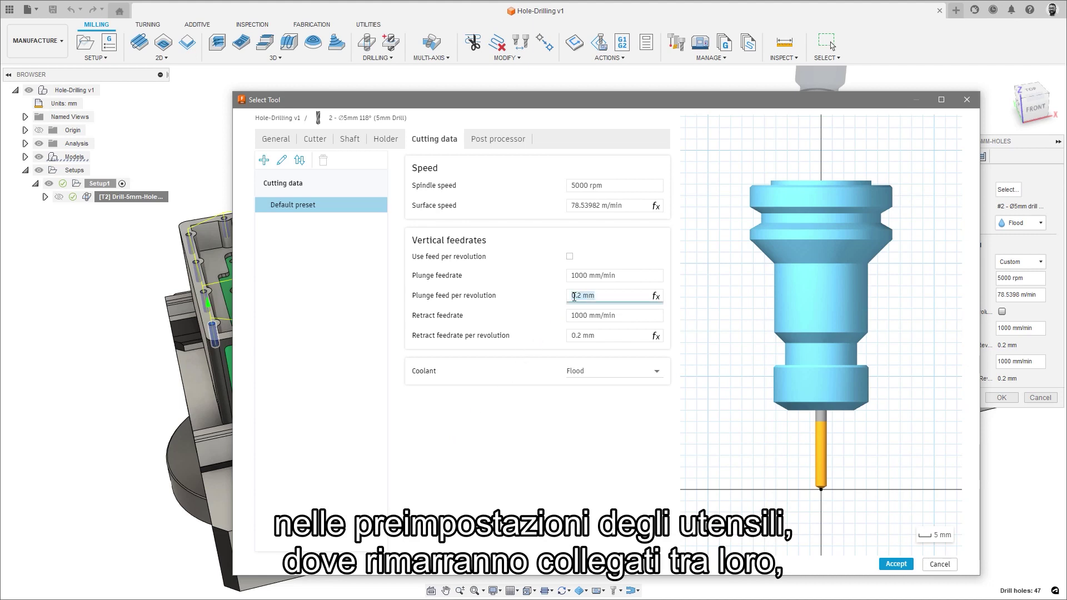
type("0.1")
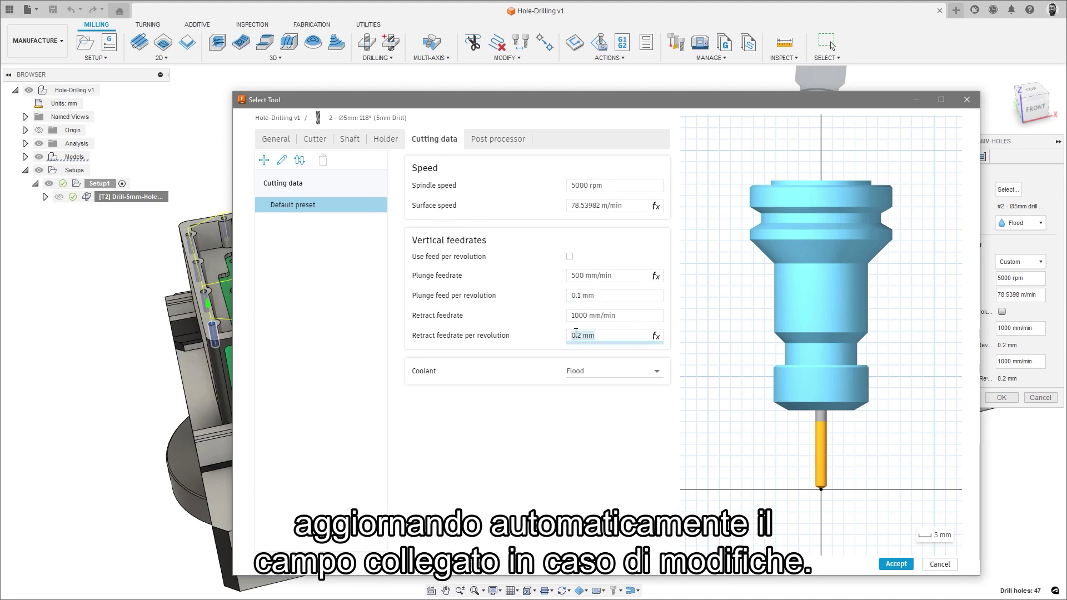
key("BackSpace")
type("0.3")
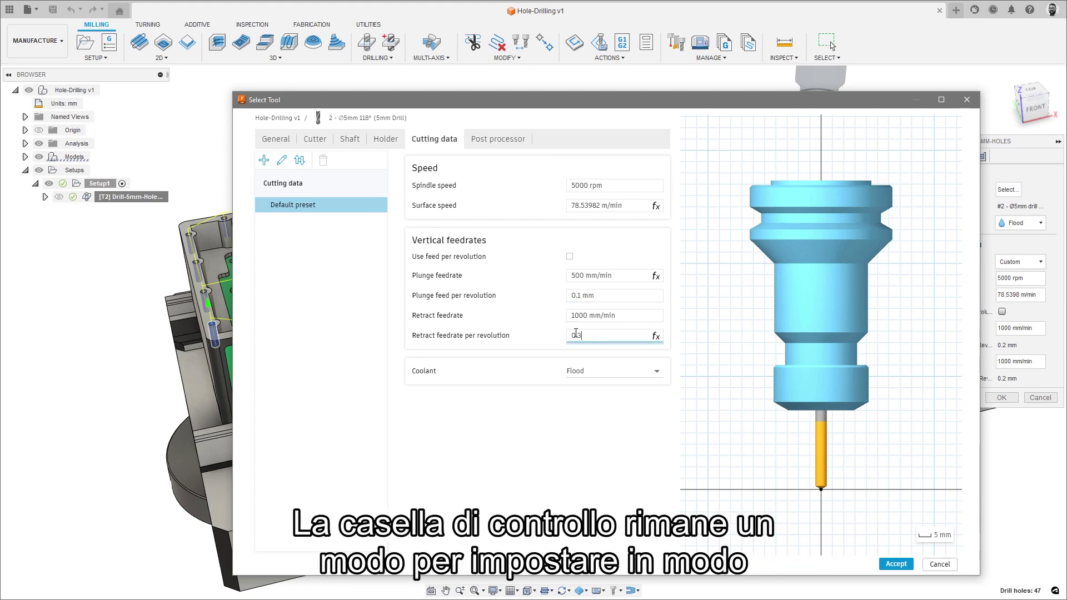
left_click(598, 295)
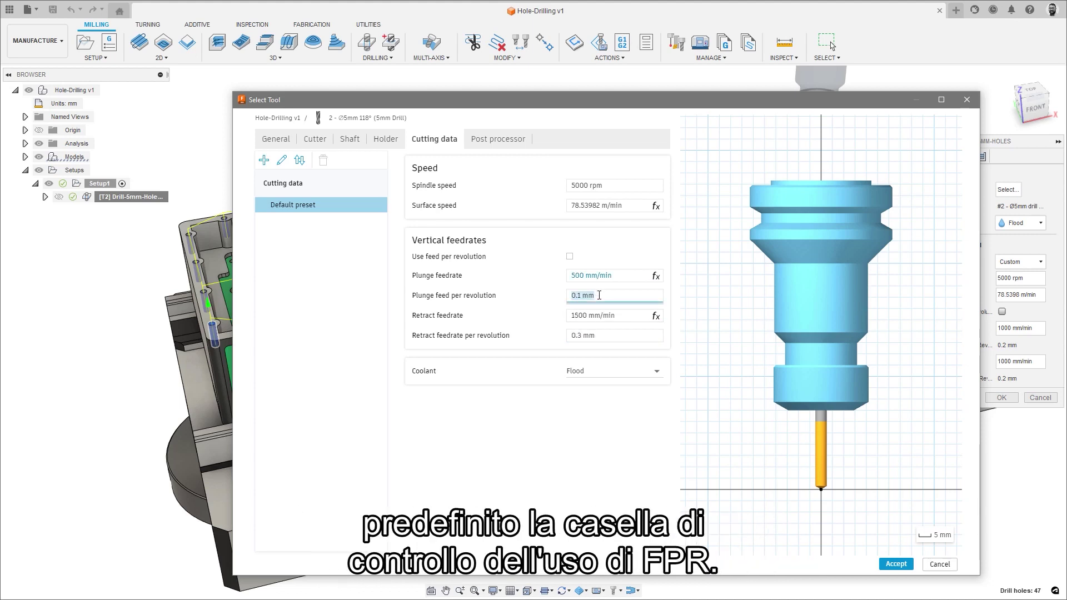
left_click(569, 256)
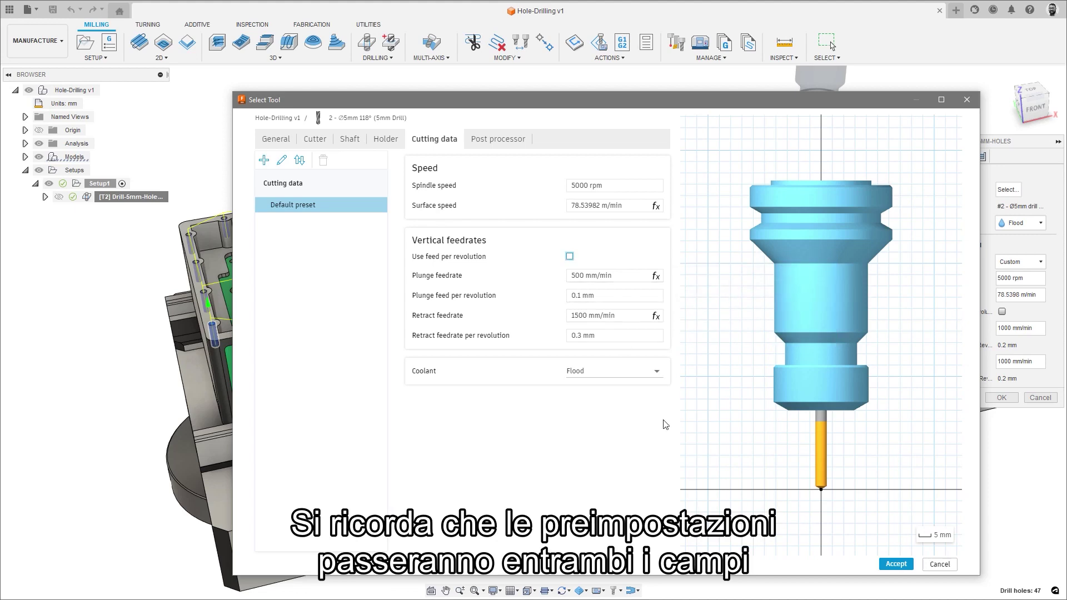
left_click(895, 564)
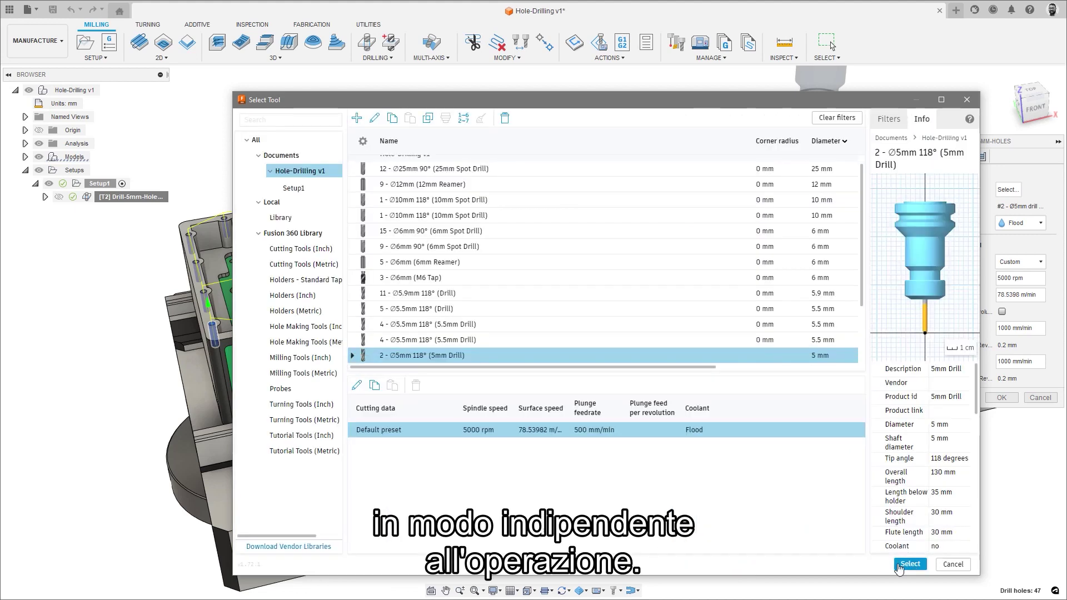
left_click(897, 565)
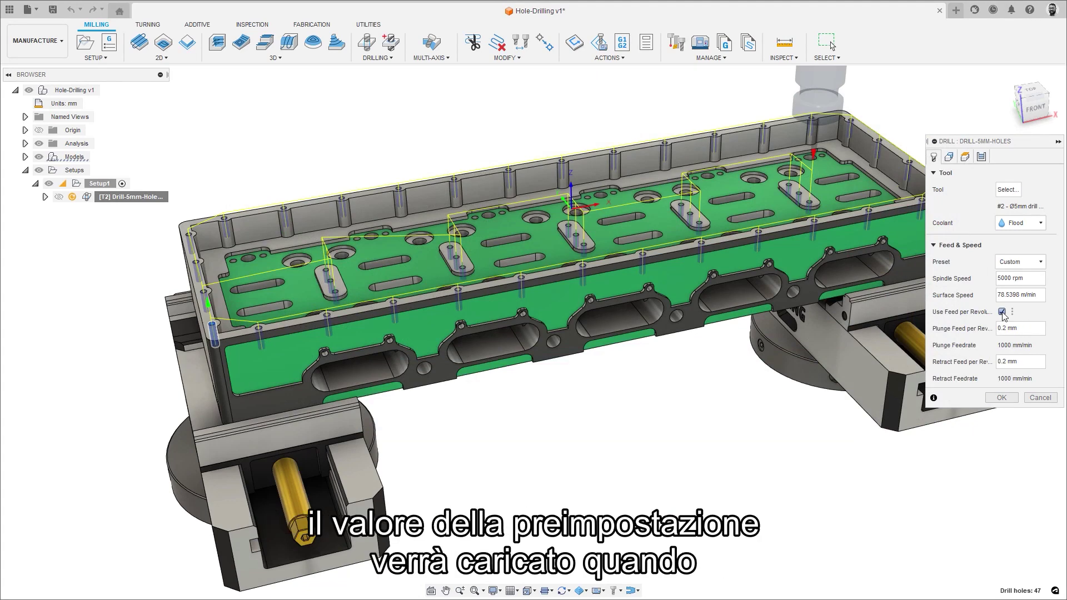
left_click(1001, 397)
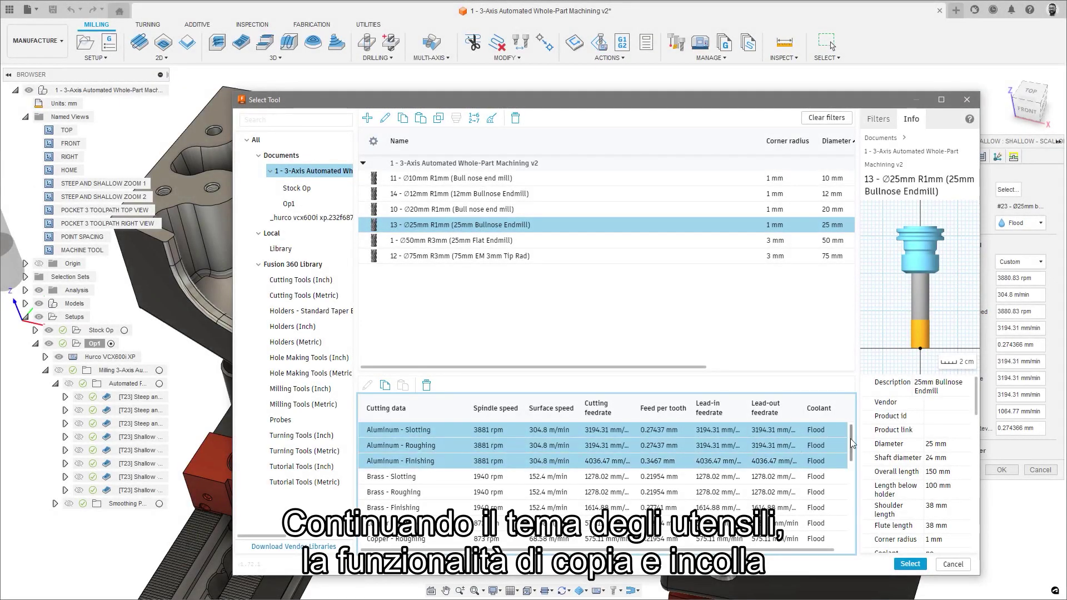
Step: Paste the three Stainless Steel presets onto the 10mm and 20mm bull-nose endmills
left_click_drag(850, 438, 848, 525)
left_click(450, 475, "shift")
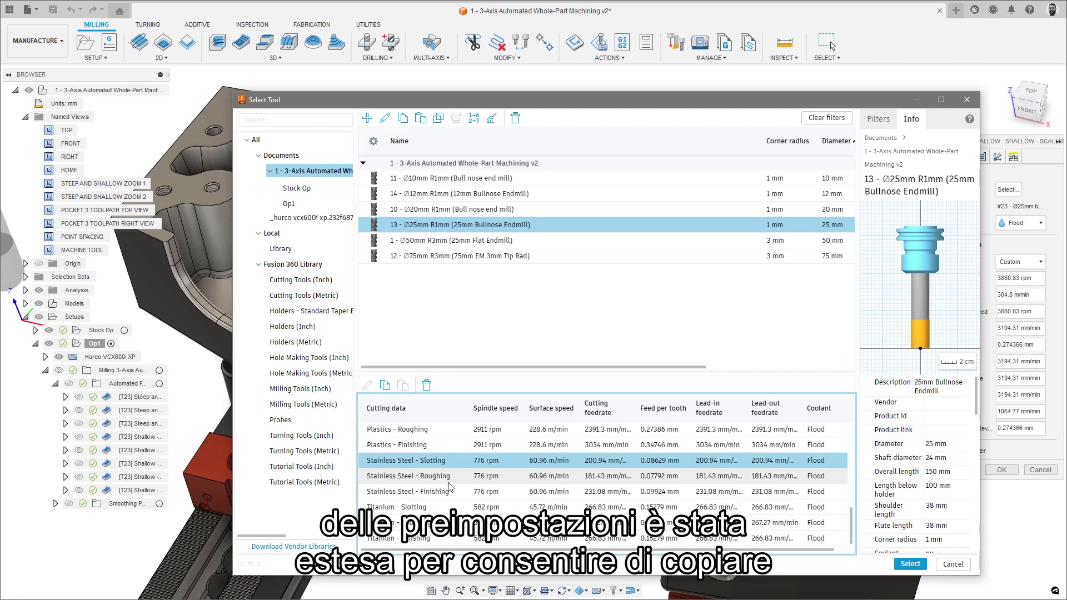
left_click(450, 492, "shift")
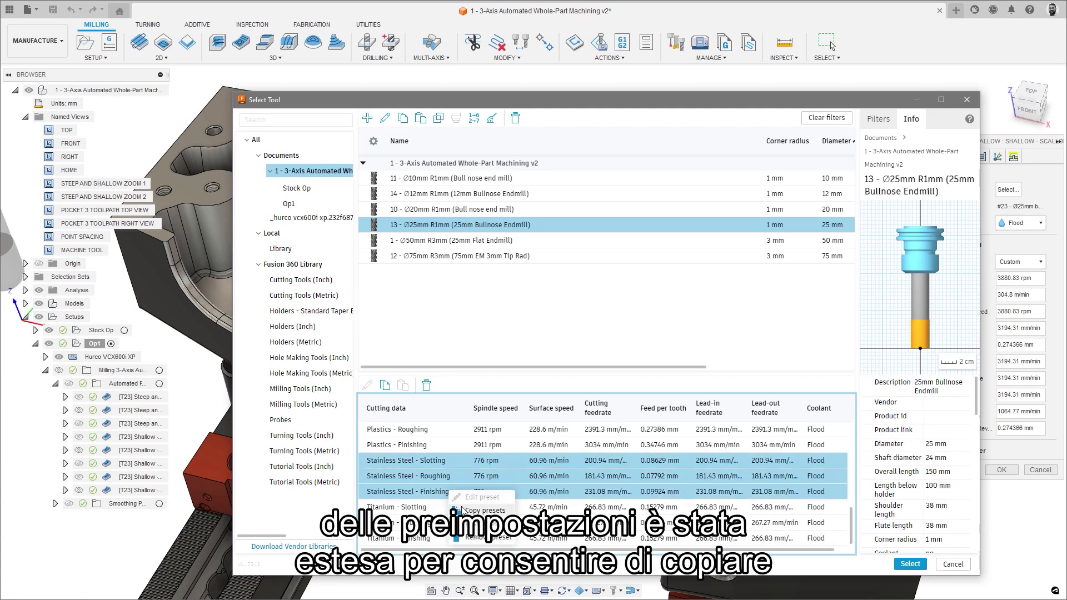
left_click(443, 178)
left_click(443, 208, "ctrl")
right_click(443, 210)
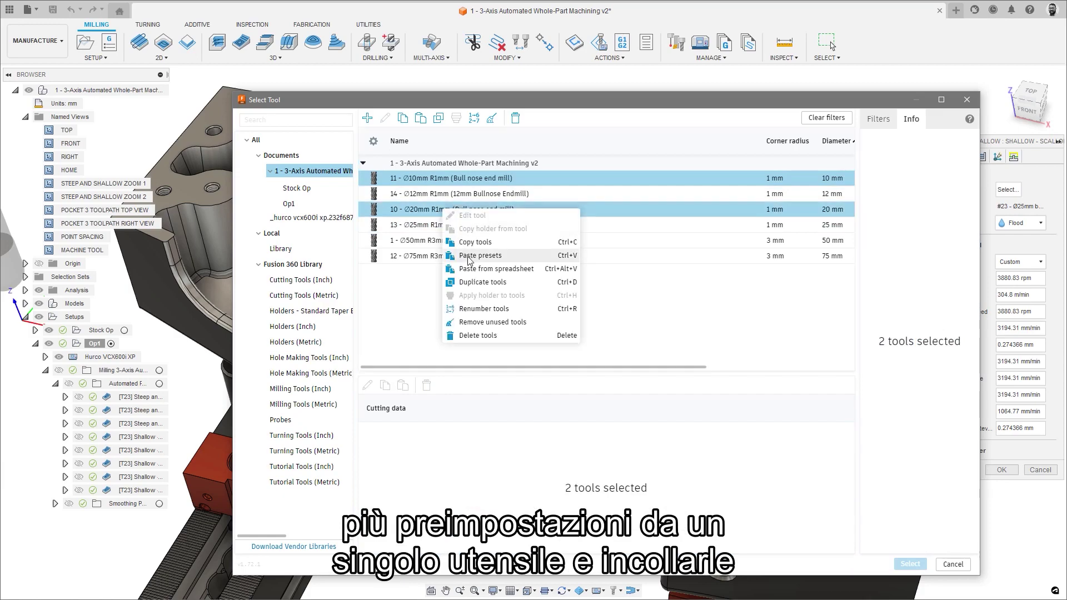
left_click(468, 256)
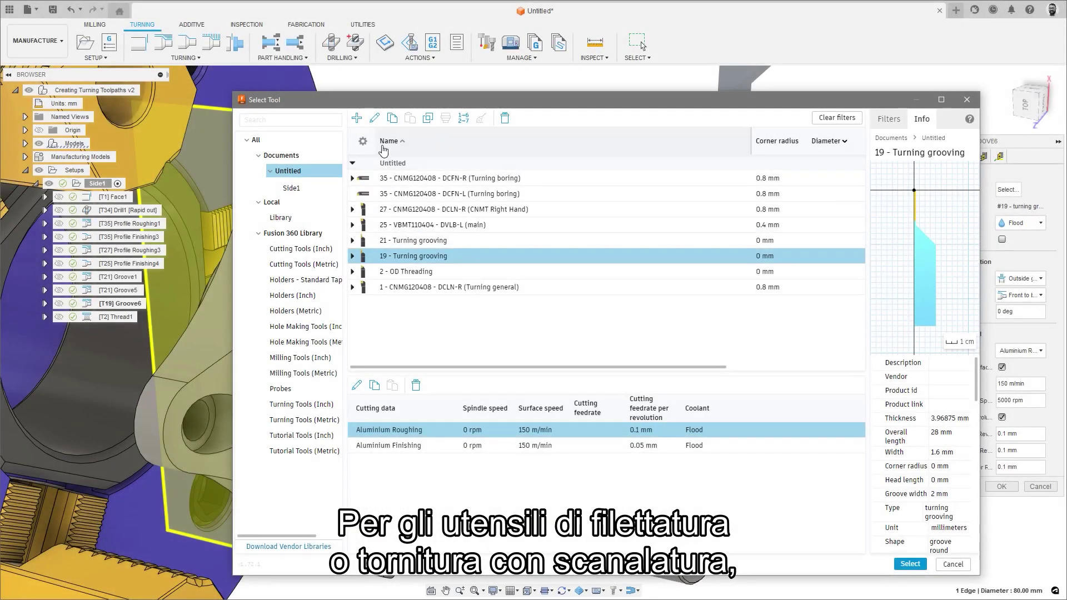
Step: Turn on the Tool Library - 3D Preview feature in Preferences
left_click(375, 120)
left_click(315, 139)
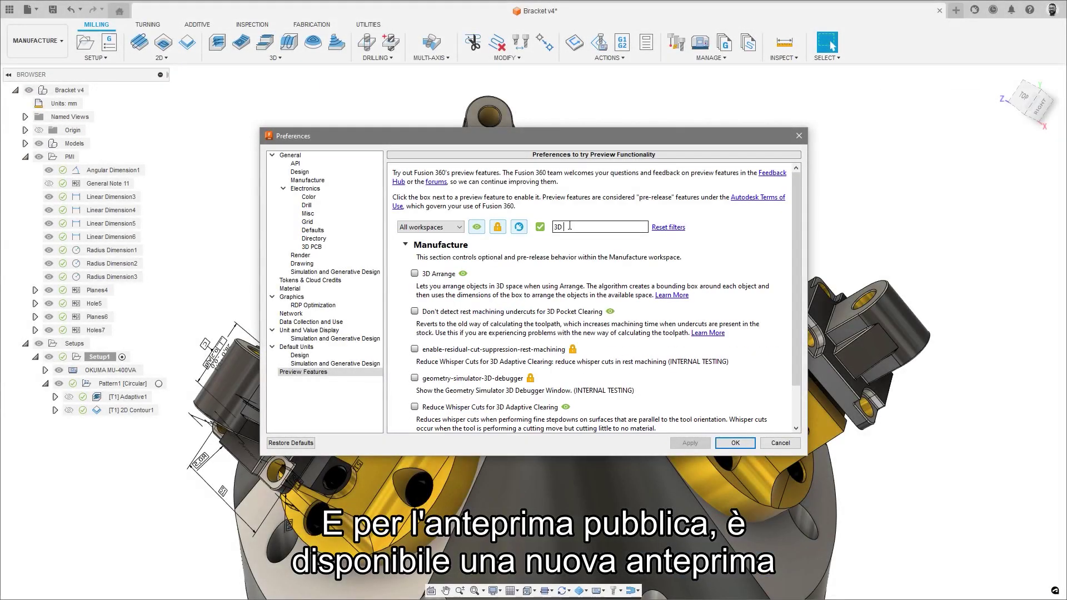
type("to")
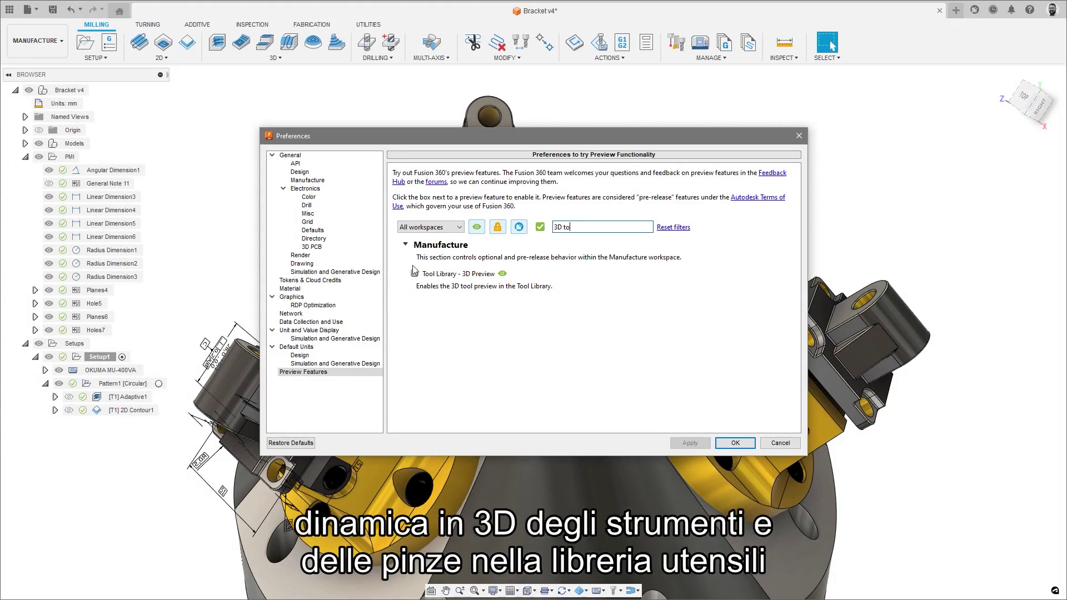
left_click(729, 444)
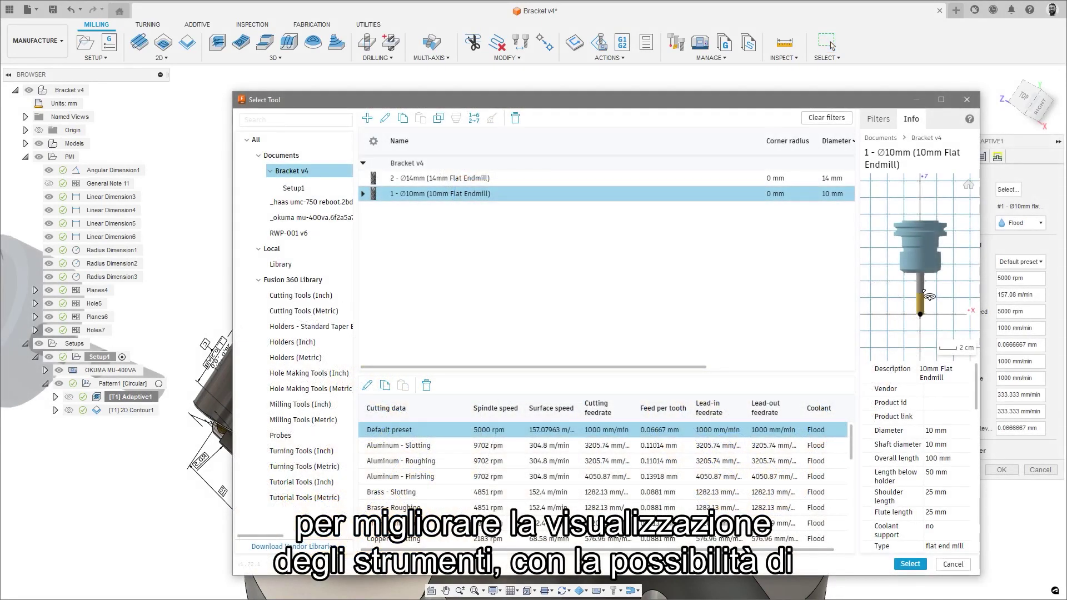
Step: Orbit, zoom and pan the 10mm flat endmill's 3D preview to see the cutter end
left_click_drag(923, 292, 910, 231)
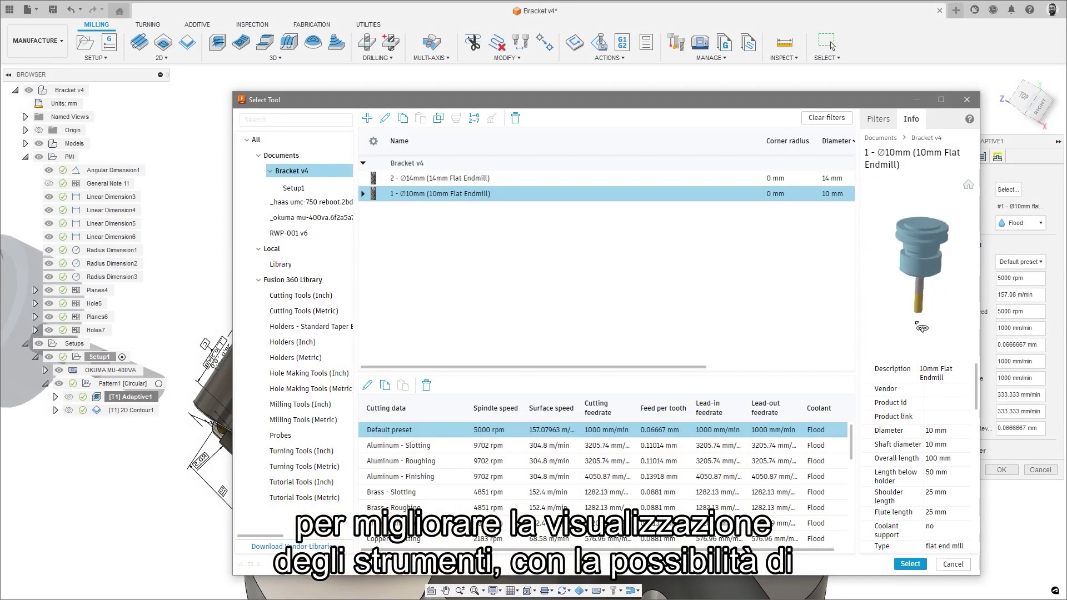
scroll(922, 274, "up", 3)
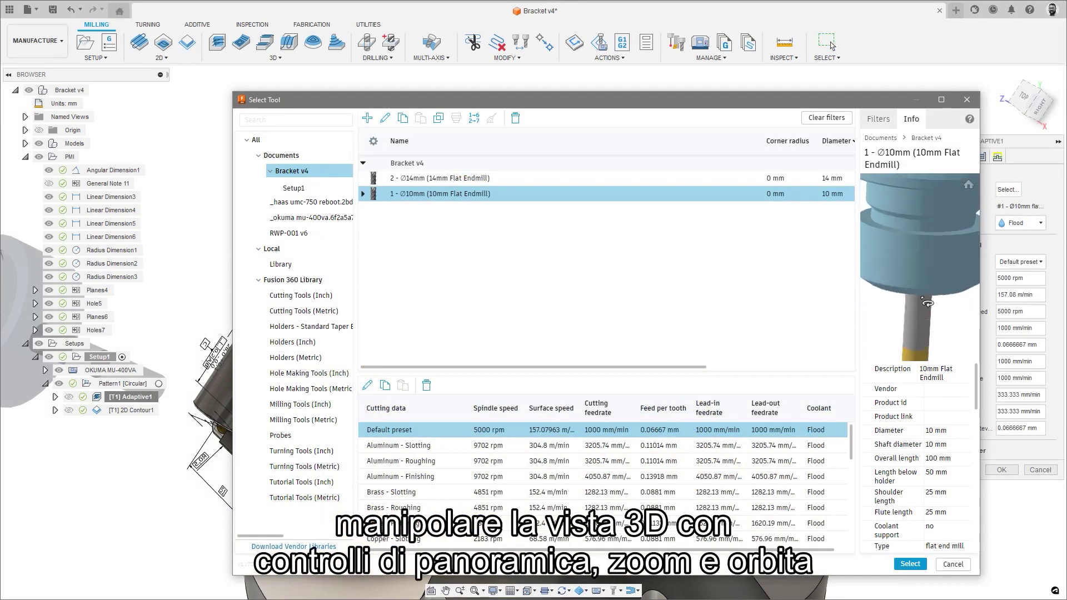
mouse_move(922, 274)
left_mouse_down()
mouse_move(930, 147)
mouse_move(936, 276)
left_mouse_up()
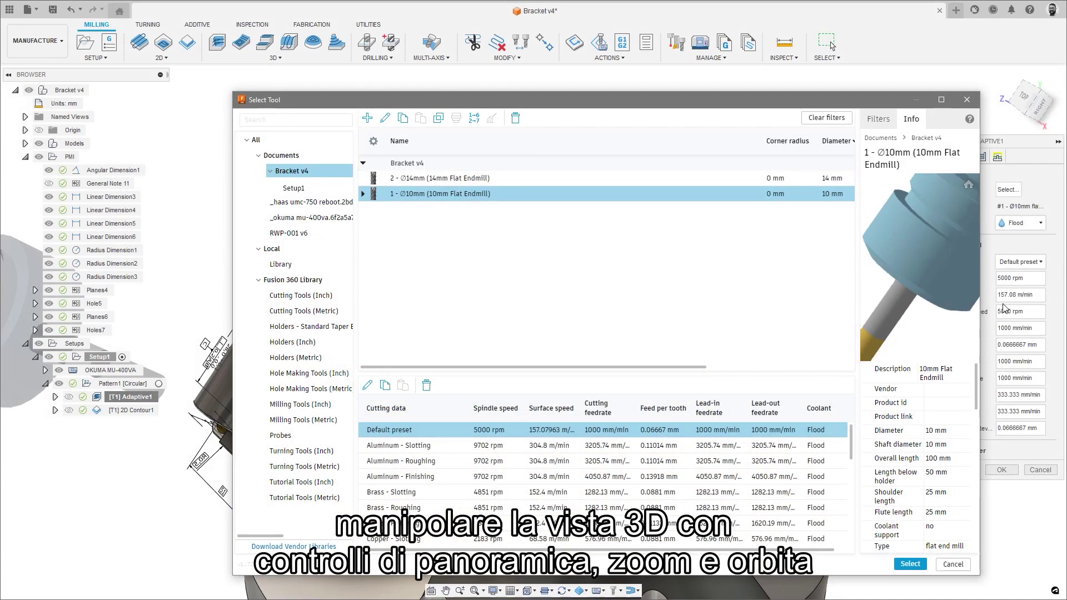
mouse_move(936, 277)
middle_mouse_down()
mouse_move(937, 354)
mouse_move(923, 224)
middle_mouse_up()
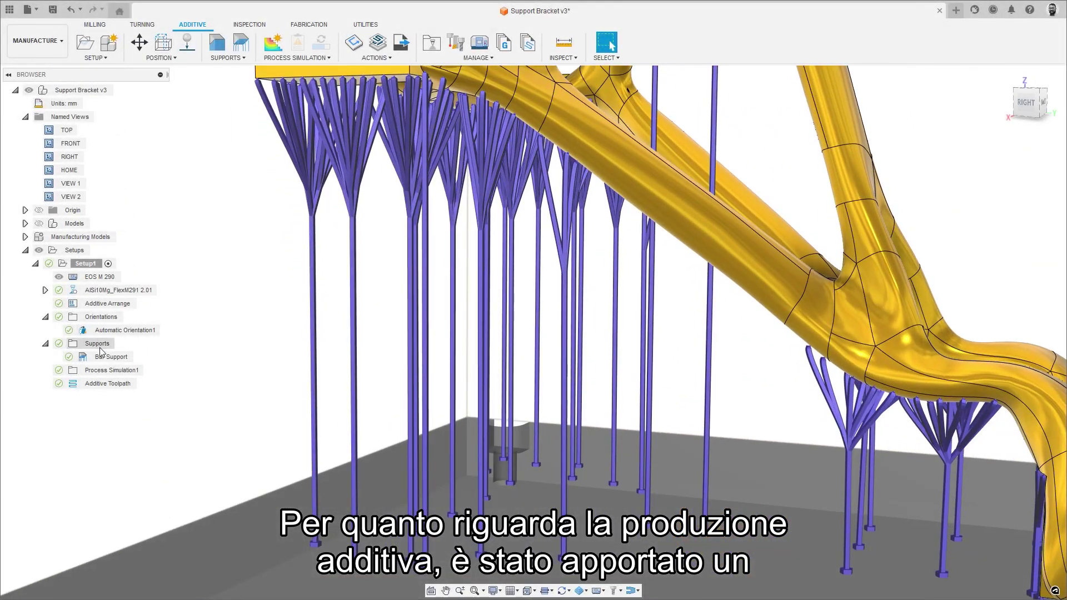
Step: Edit the Bar Support to enable Groups and Base Plate for Groups, uncheck Brace, and regenerate
right_click(105, 359)
left_click(110, 362)
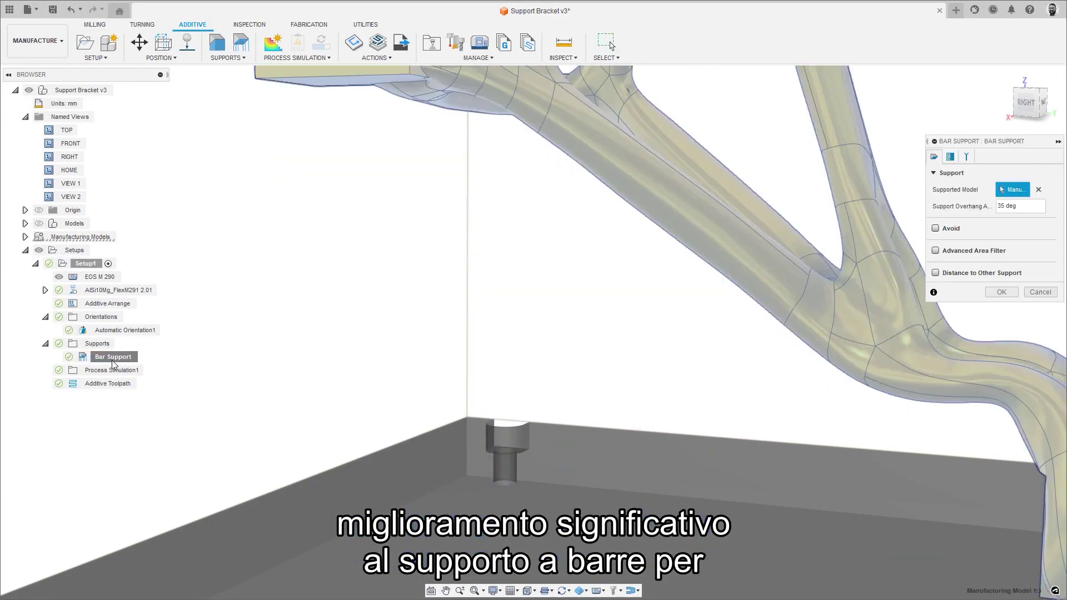
left_click(950, 157)
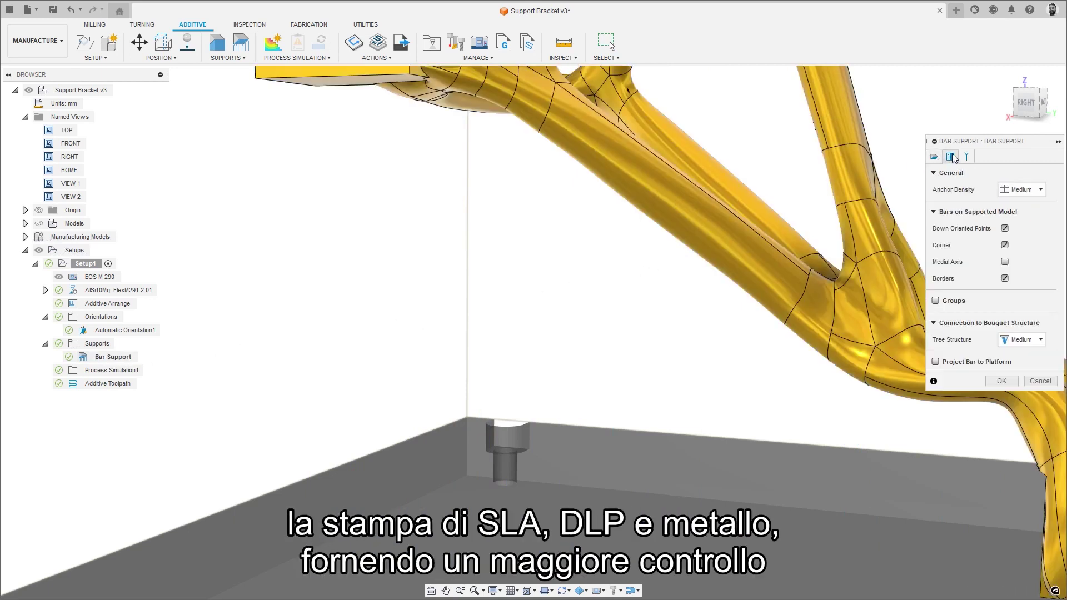
left_click(936, 301)
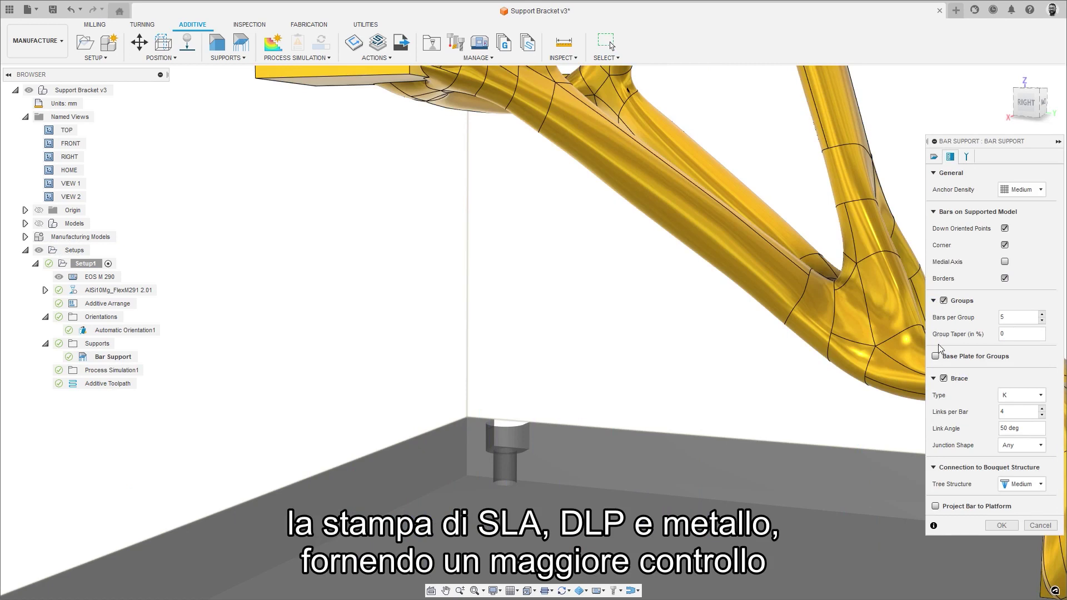
left_click(943, 378)
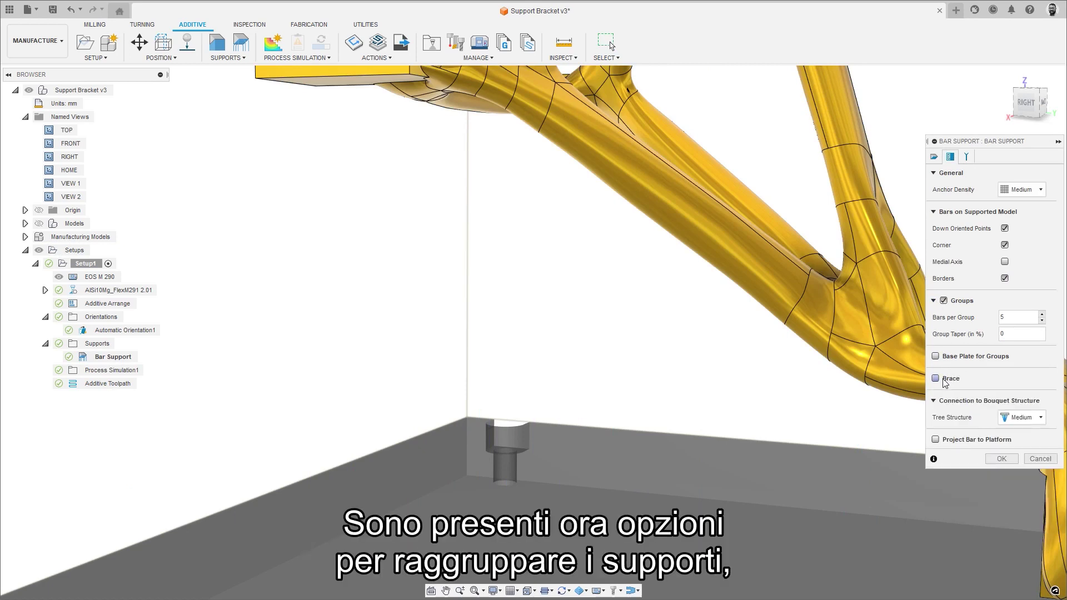
left_click(937, 358)
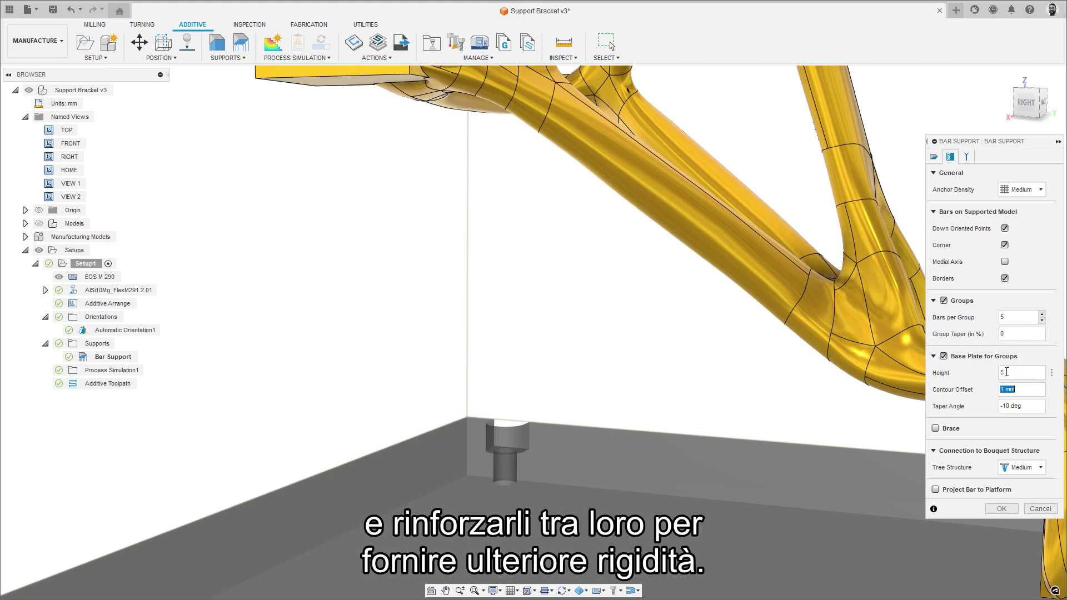
left_click(998, 509)
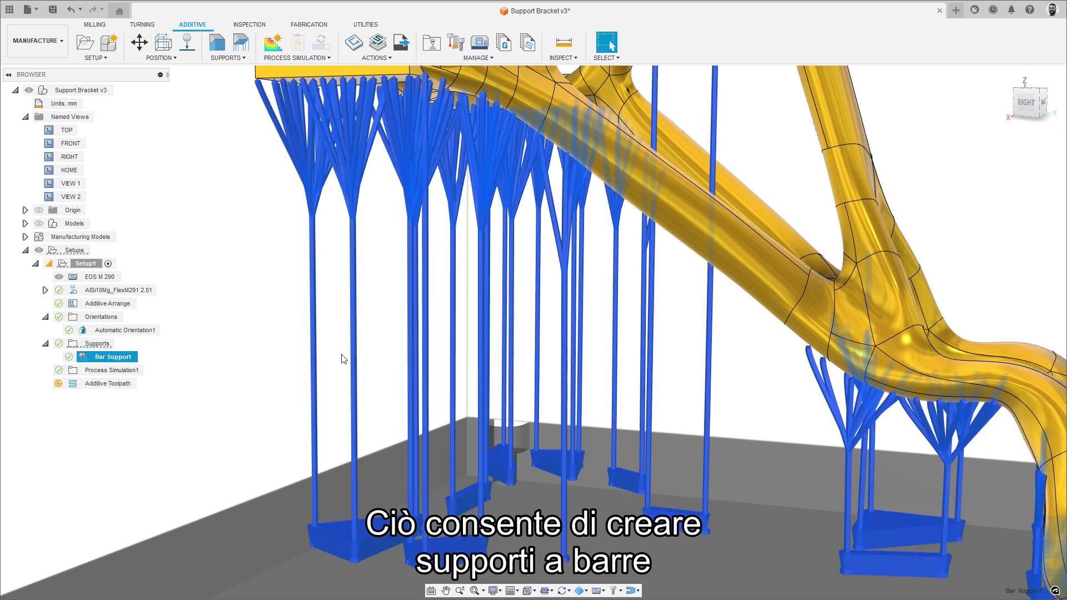
Step: Re-edit the Bar Support to turn on Brace with X type and regenerate the supports
right_click(118, 360)
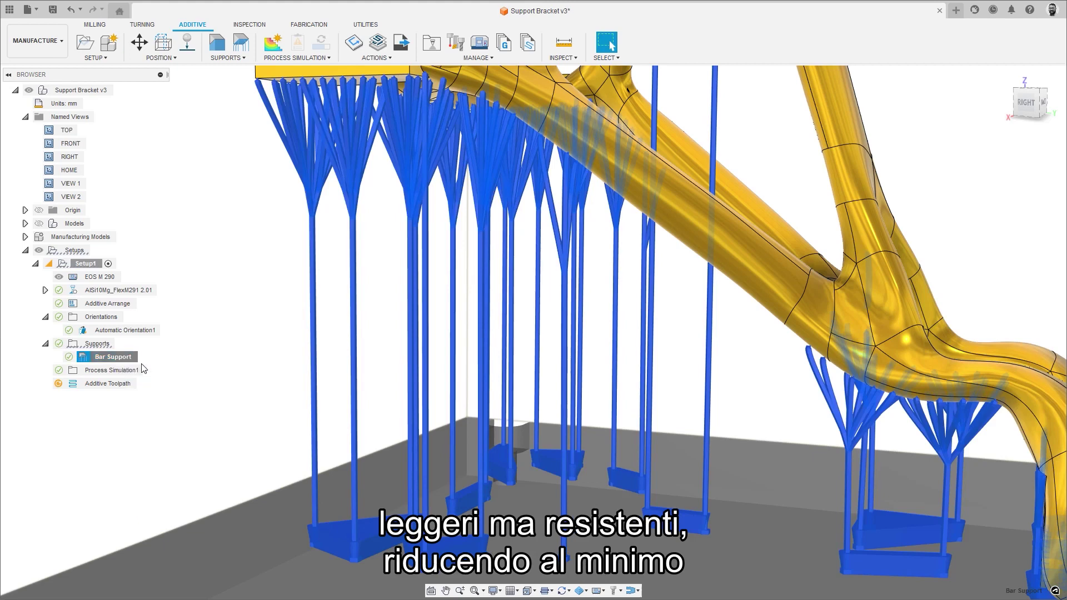
left_click(140, 365)
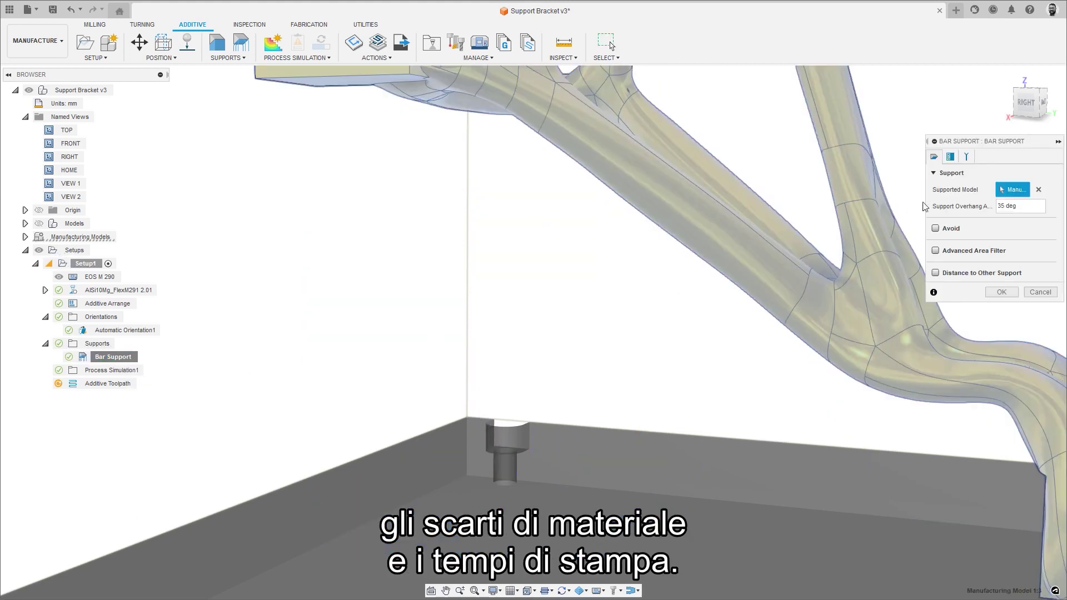
left_click(951, 158)
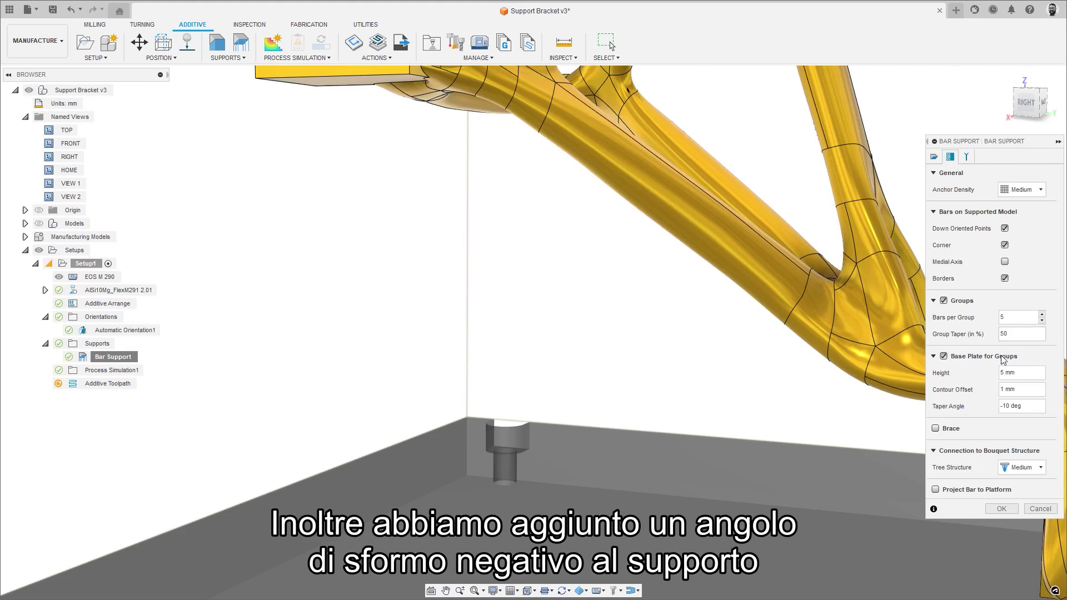
left_click(935, 429)
left_click(1022, 445)
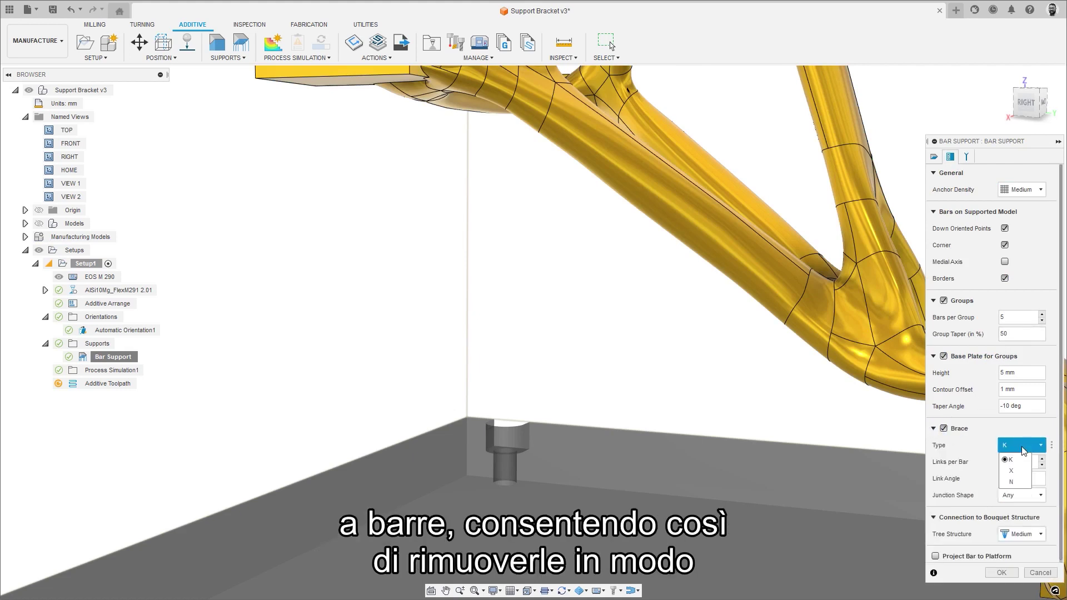
left_click(1022, 471)
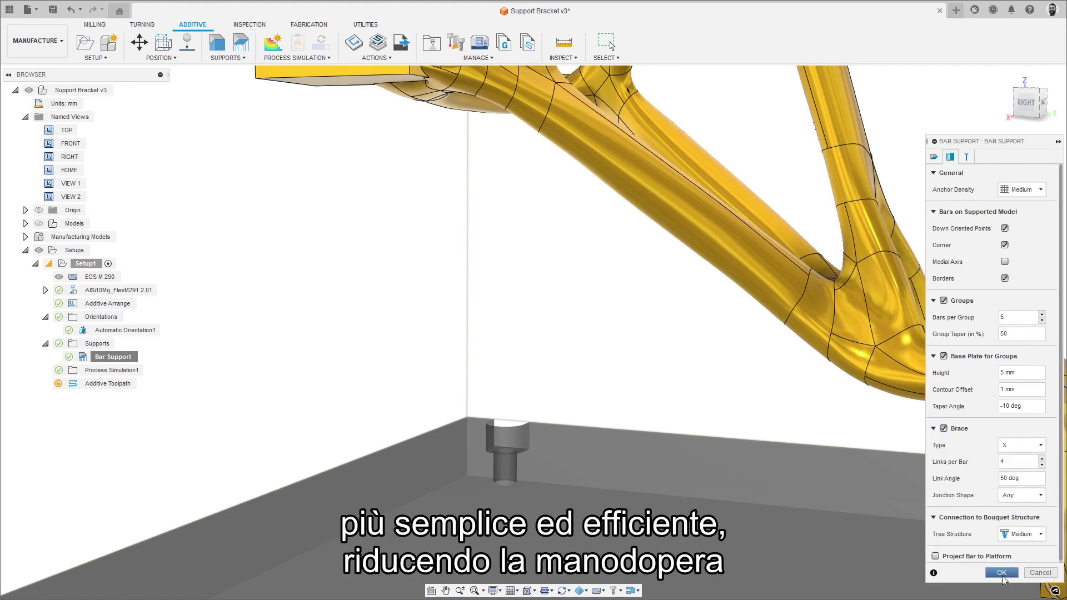
left_click(1001, 573)
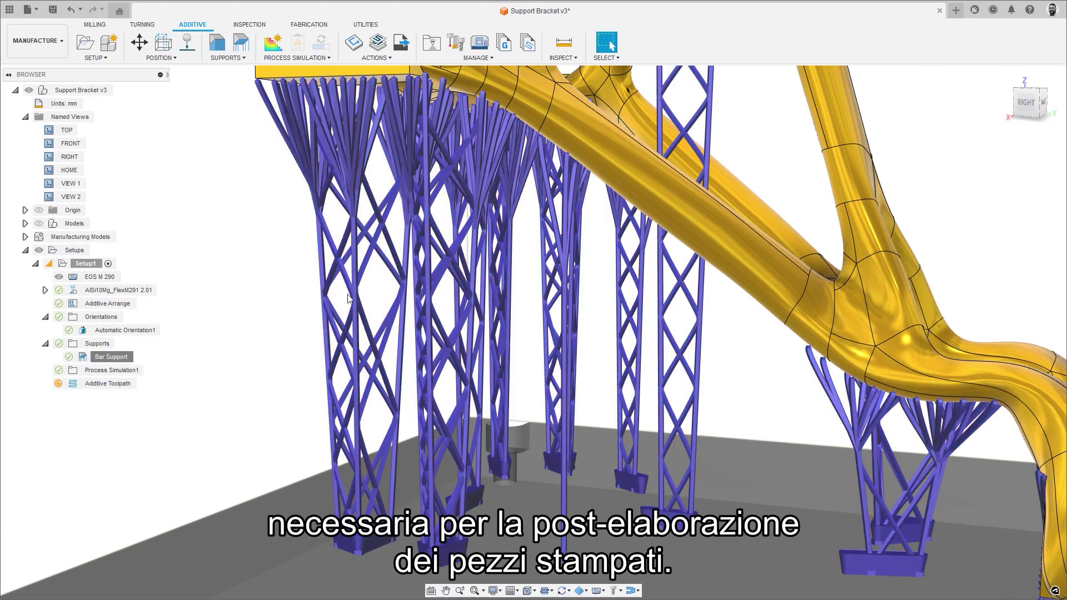
double_click(62, 184)
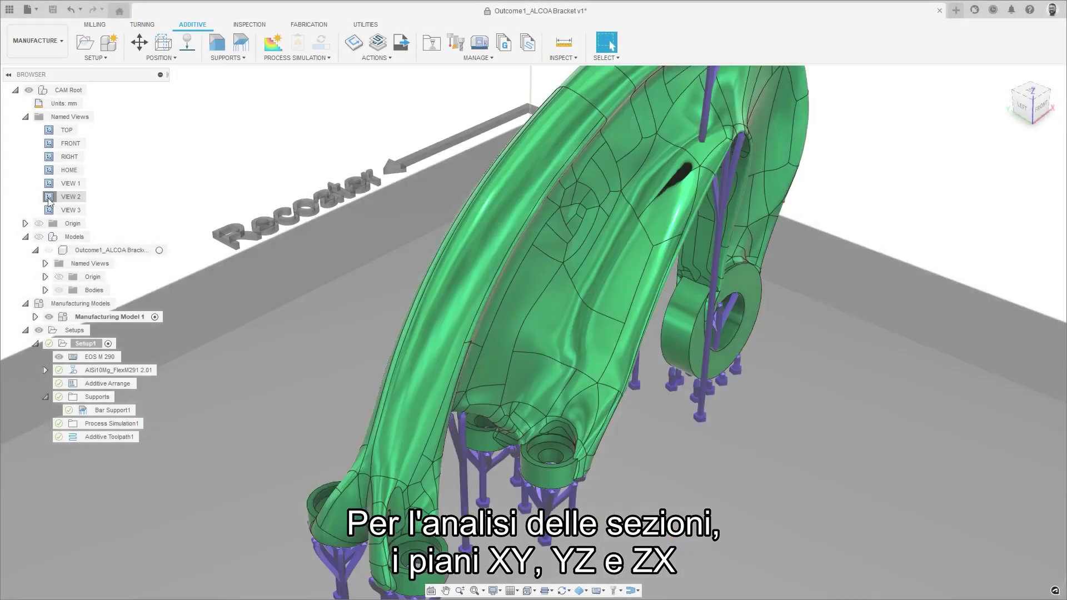
Step: Create a YZ-plane section analysis of the ALCOA bracket, moved 135 mm and flipped
double_click(49, 201)
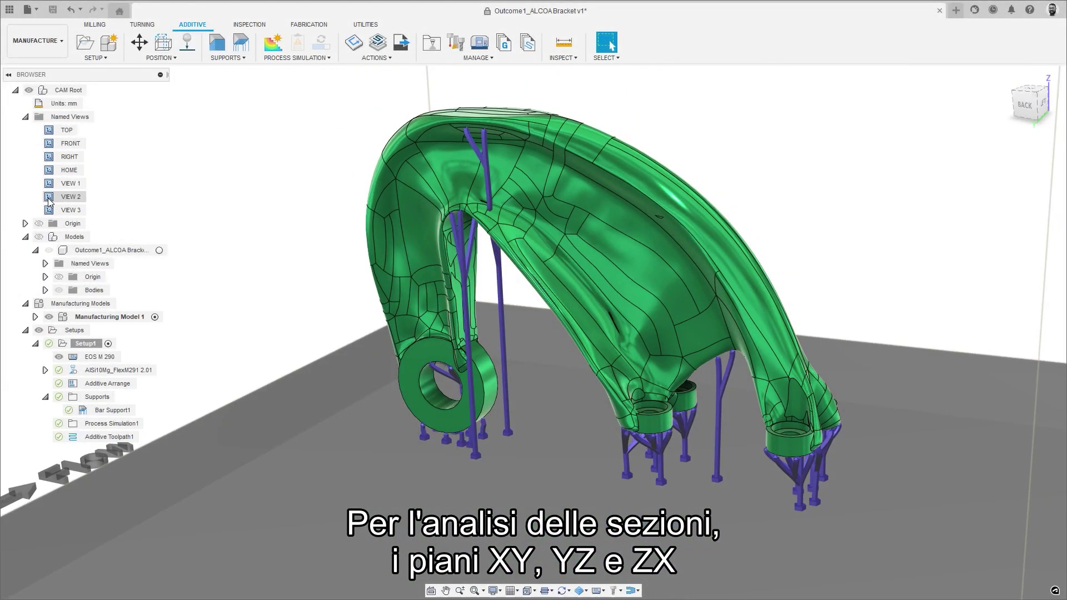
double_click(50, 173)
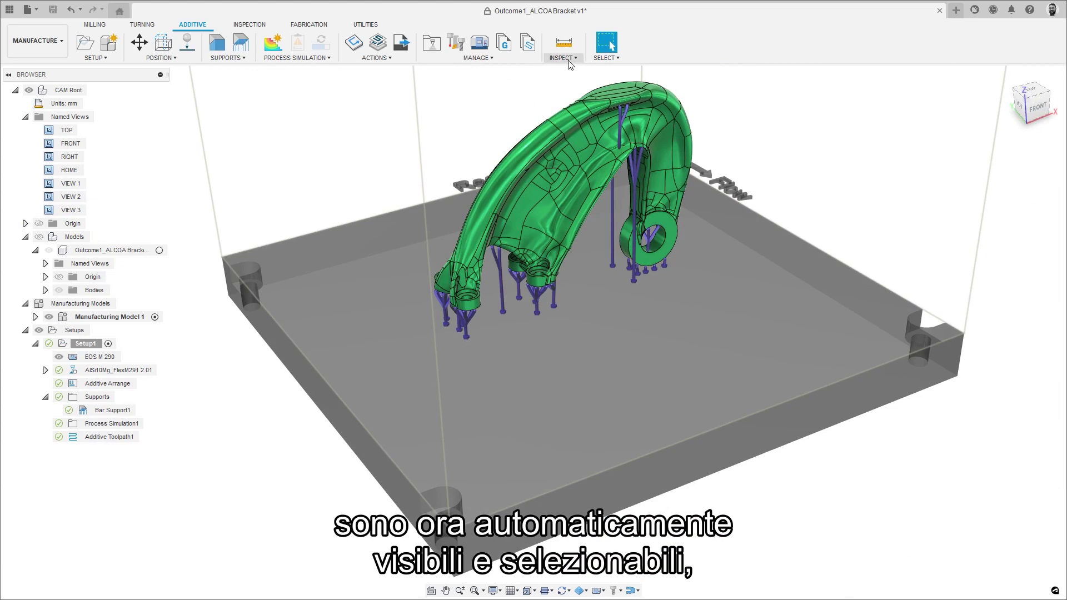
left_click(568, 58)
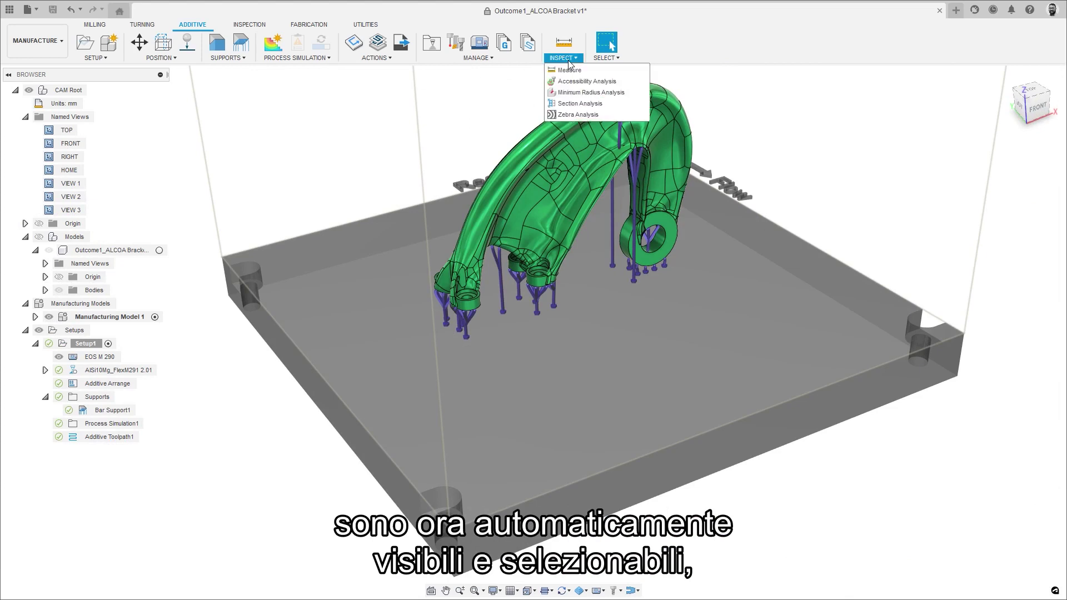
left_click(567, 104)
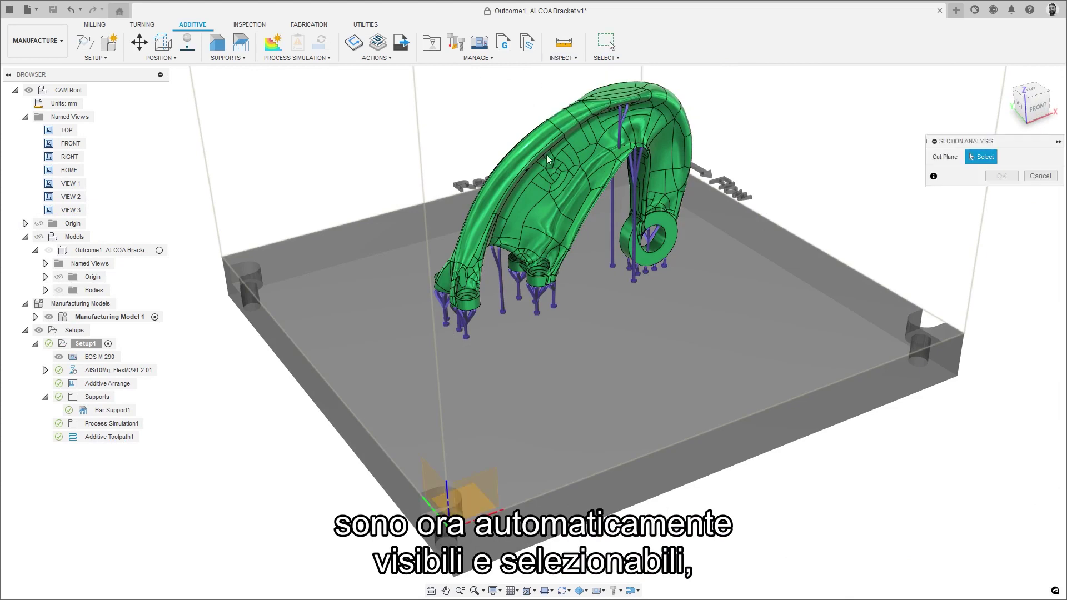
left_click(429, 476)
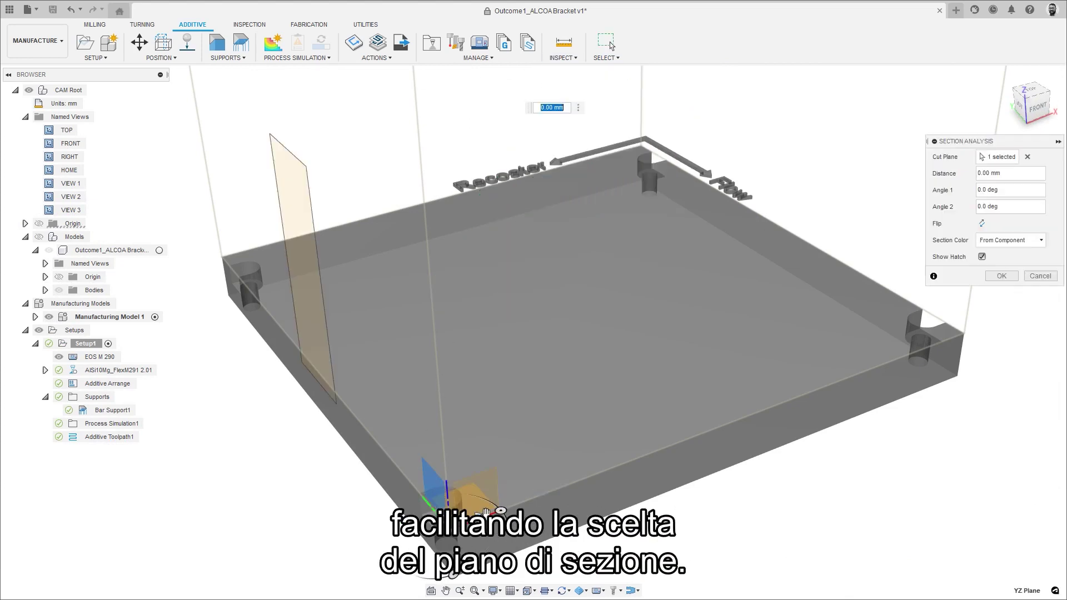
left_click_drag(484, 515, 783, 419)
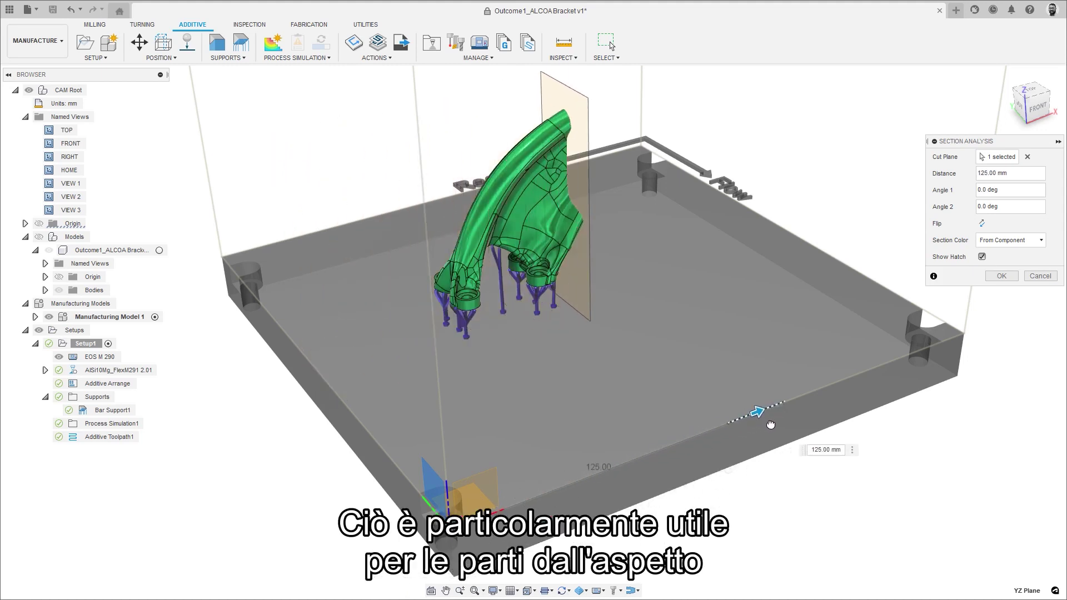
left_click(981, 225)
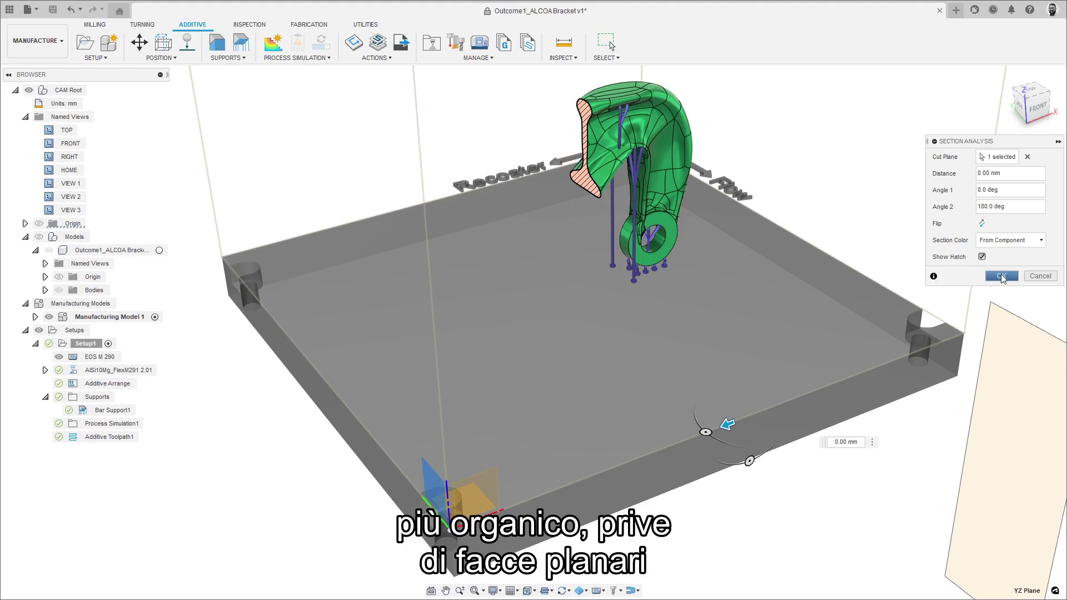
left_click(1003, 277)
double_click(55, 210)
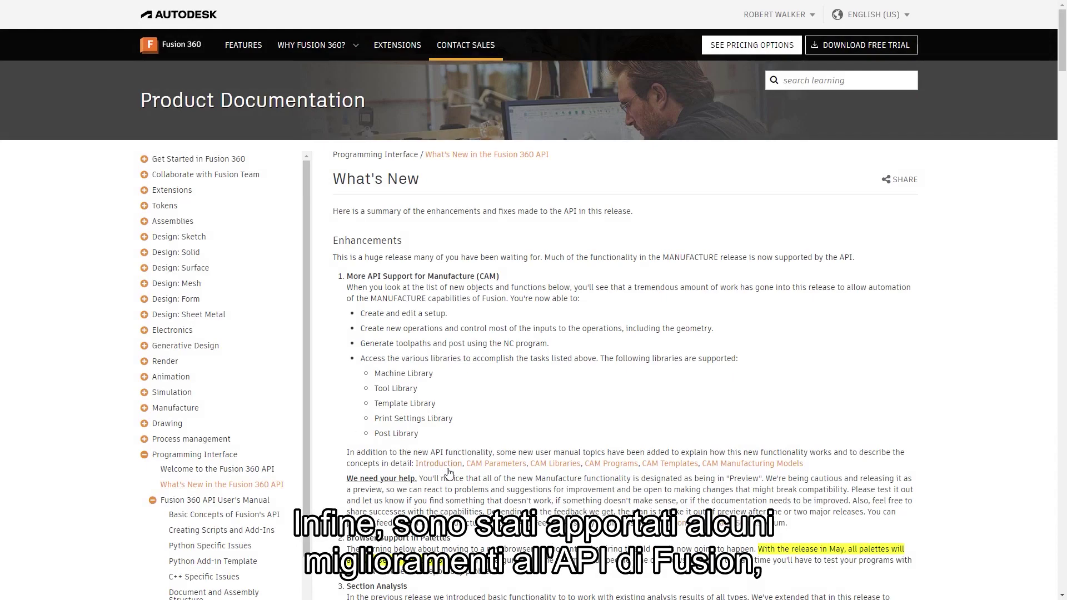
Step: Read through the Introduction to the CAM API documentation page
left_click(448, 467)
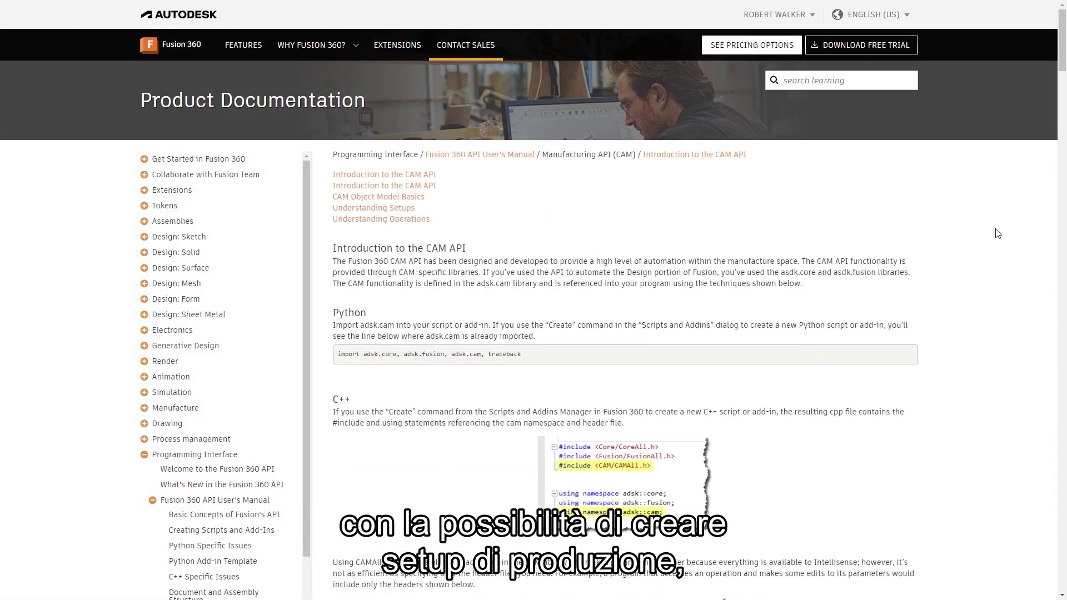
scroll(1062, 215, "down", 4)
scroll(1062, 215, "down", 2)
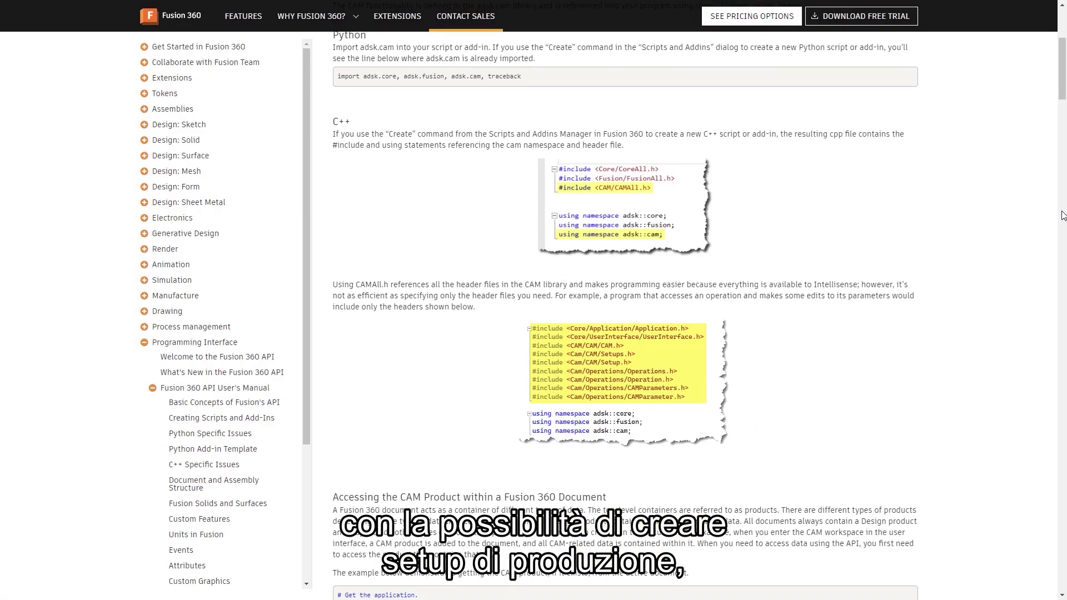
scroll(1062, 215, "down", 6)
scroll(1063, 215, "down", 6)
scroll(1062, 215, "down", 5)
scroll(1063, 215, "down", 4)
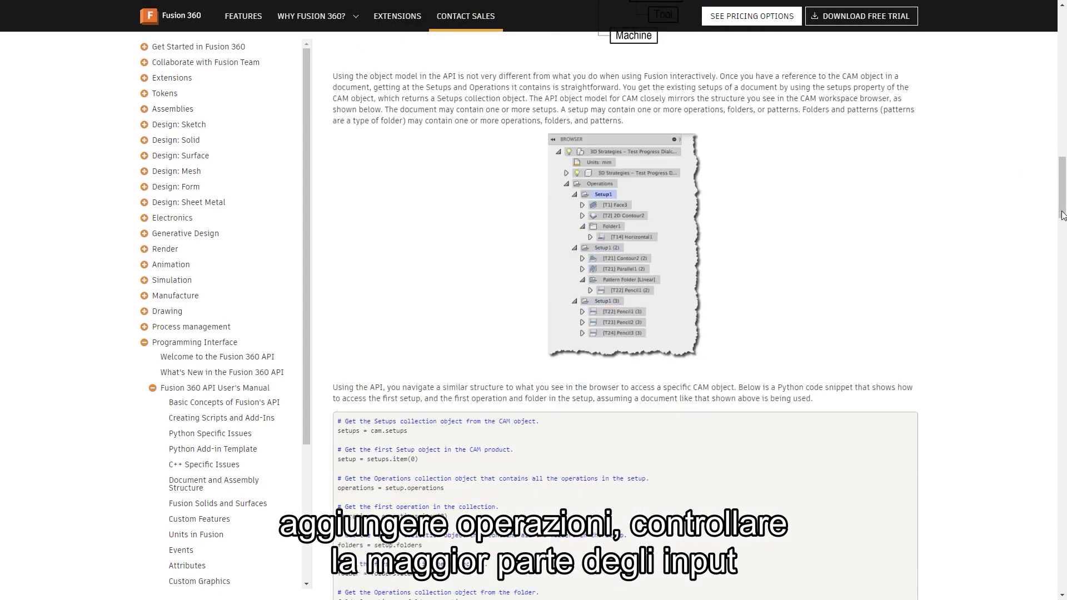
scroll(1062, 215, "down", 5)
scroll(1062, 215, "down", 6)
scroll(1062, 215, "down", 5)
scroll(1062, 215, "down", 5)
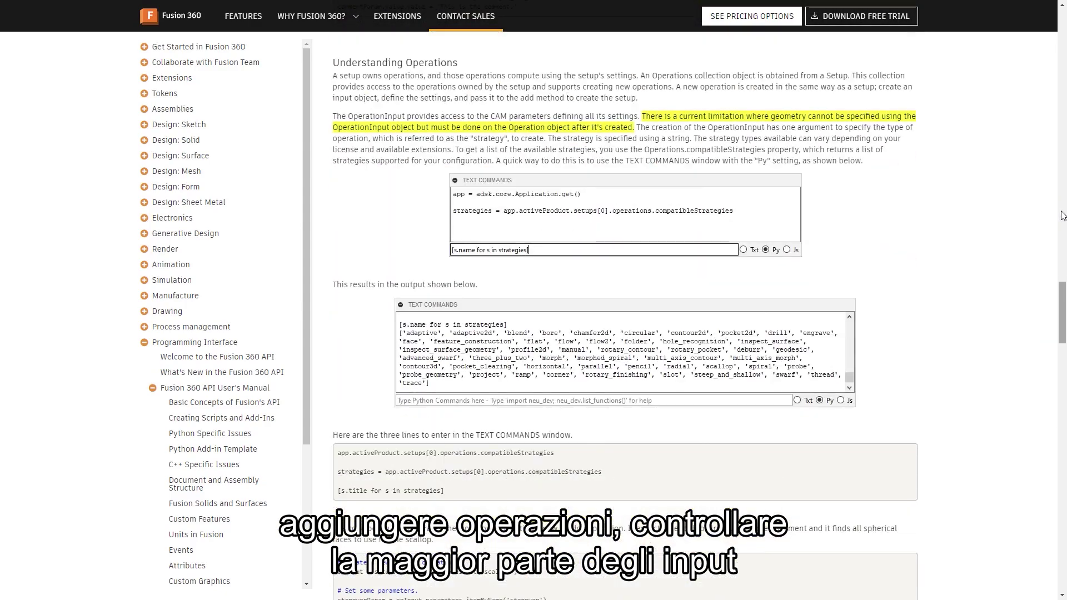
scroll(1062, 215, "down", 6)
scroll(1062, 215, "down", 4)
scroll(1062, 215, "down", 4)
scroll(1063, 215, "down", 6)
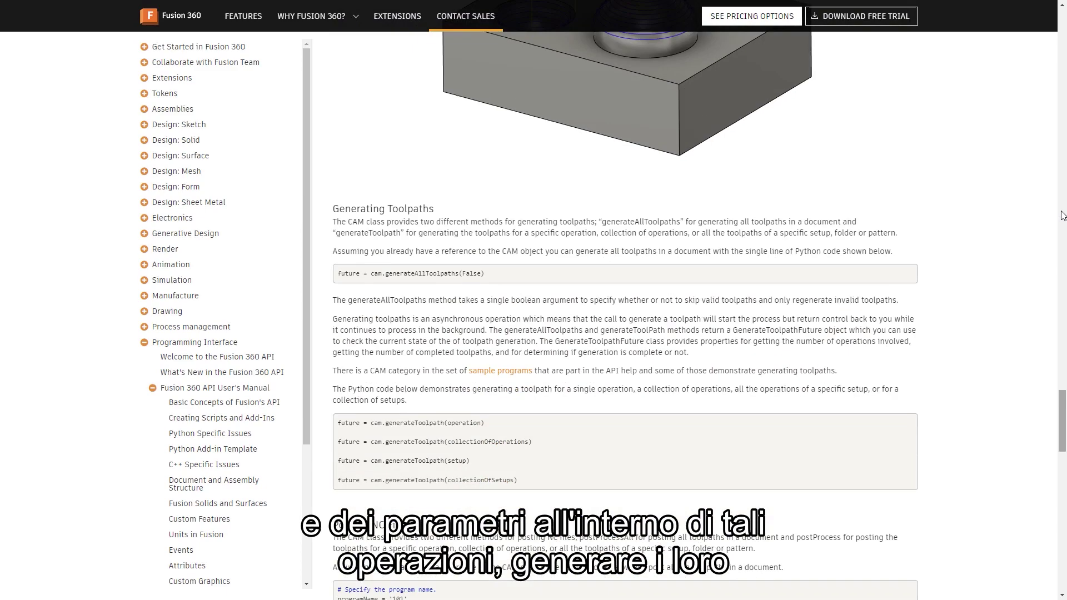
scroll(1062, 215, "down", 5)
scroll(1063, 215, "down", 5)
scroll(1062, 215, "down", 3)
scroll(1058, 216, "down", 2)
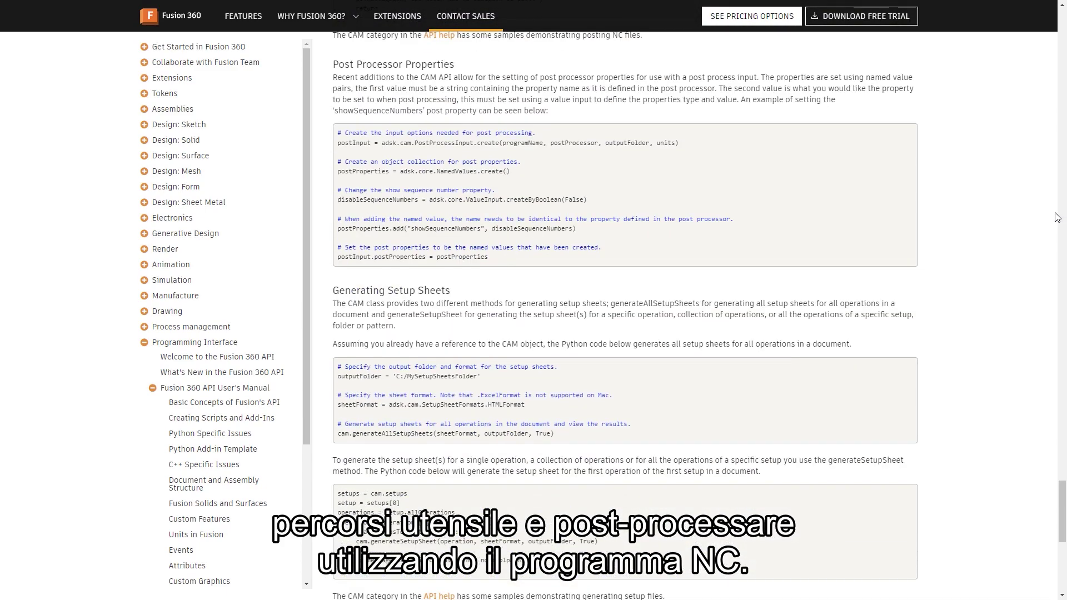
Step: Visit the CAM Parameters page, then scroll the CAM Libraries page to its tool-query examples
left_click(236, 372)
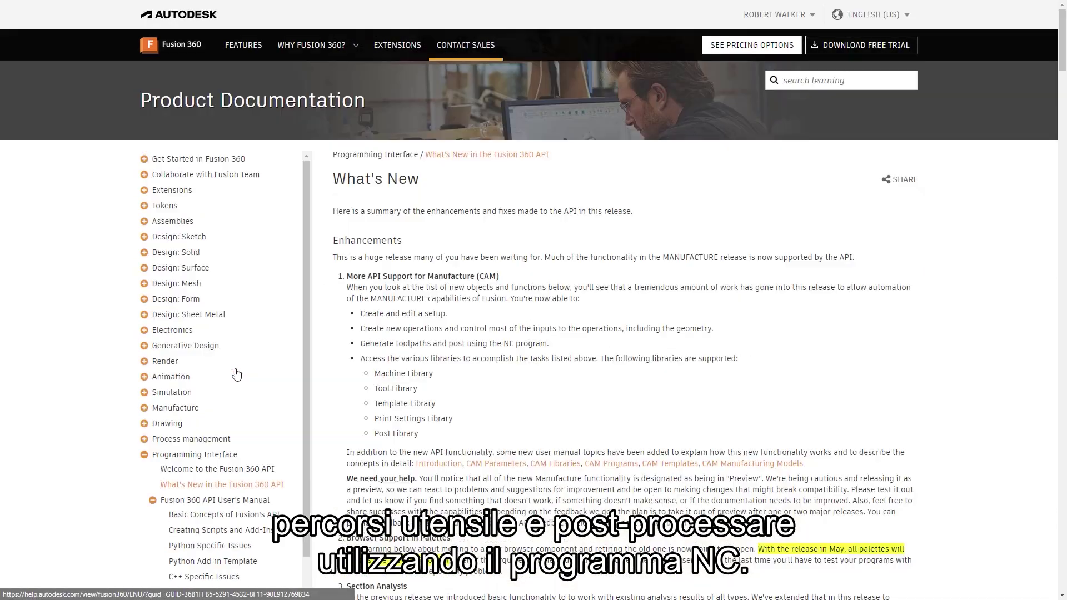
left_click(496, 465)
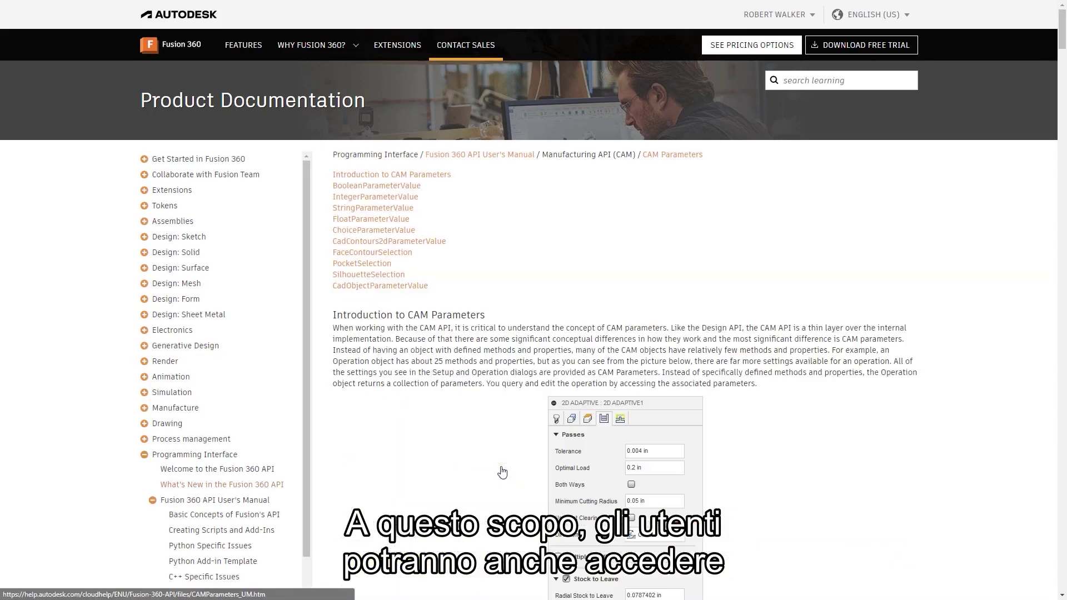
left_click(270, 487)
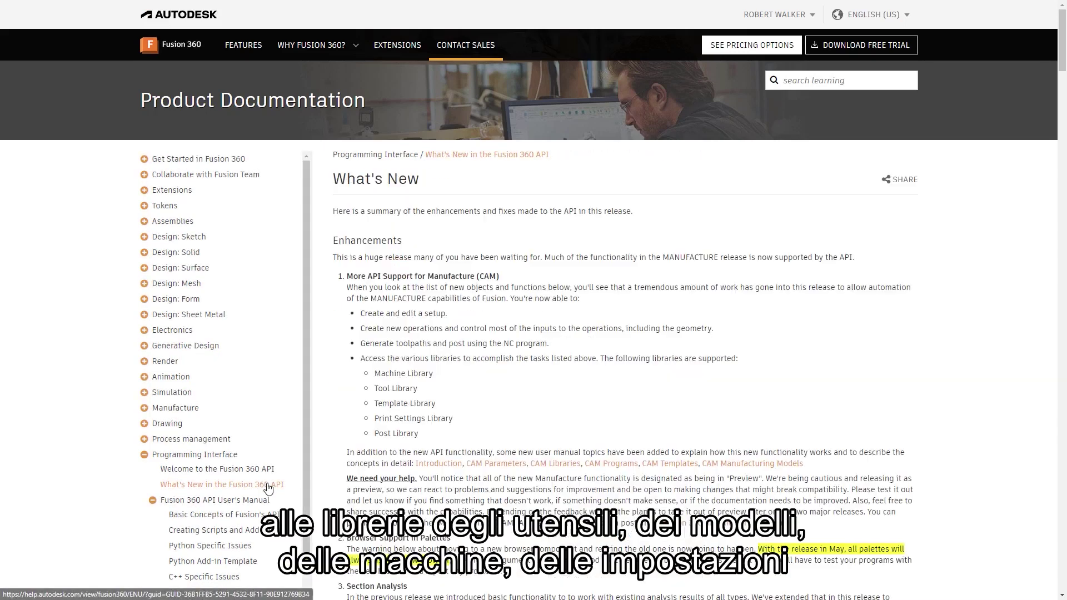
left_click(552, 466)
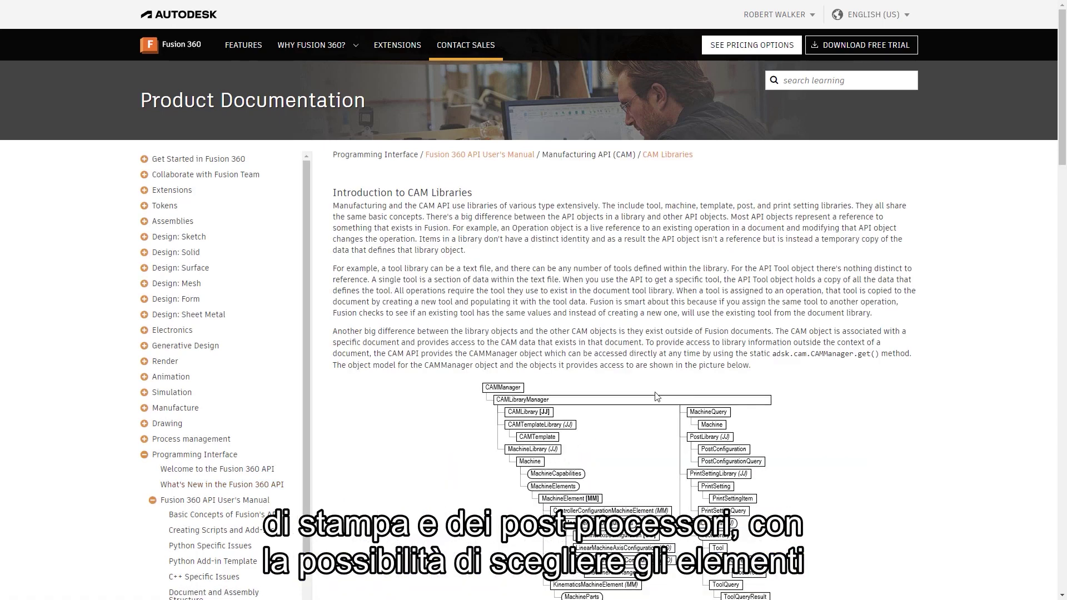
scroll(1056, 159, "down", 3)
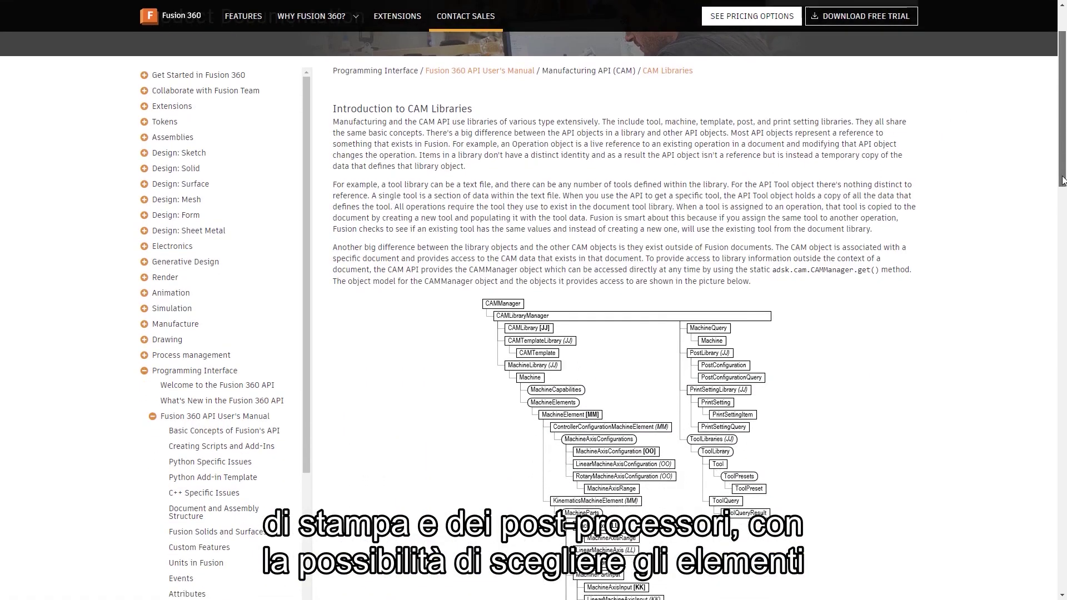
scroll(1056, 160, "down", 3)
scroll(699, 306, "down", 3)
scroll(698, 305, "down", 1)
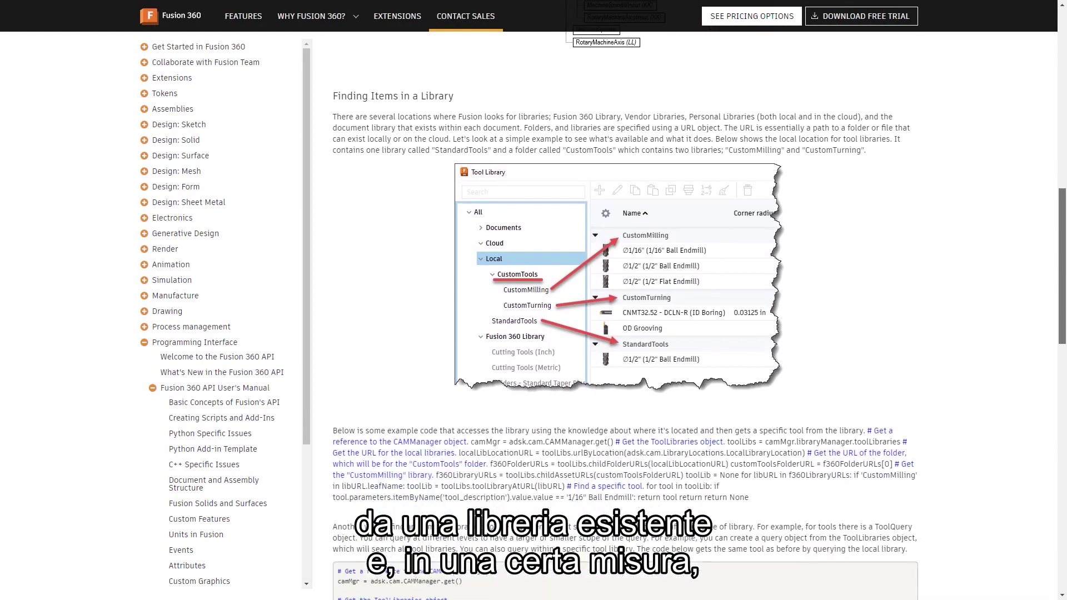
scroll(699, 306, "down", 3)
scroll(698, 305, "down", 5)
scroll(699, 305, "down", 2)
scroll(699, 305, "down", 2)
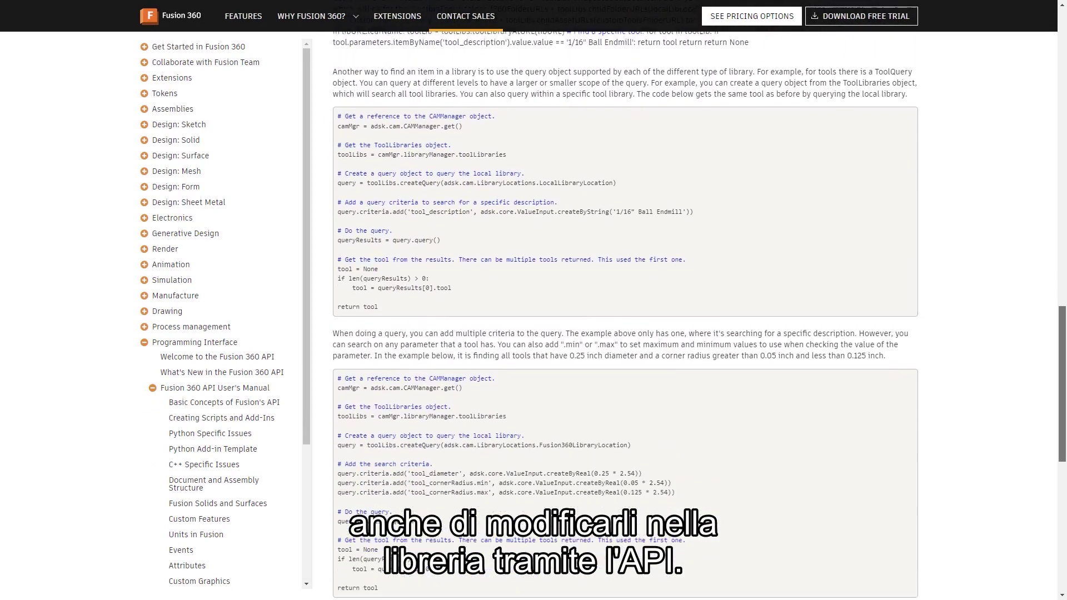
scroll(699, 305, "down", 2)
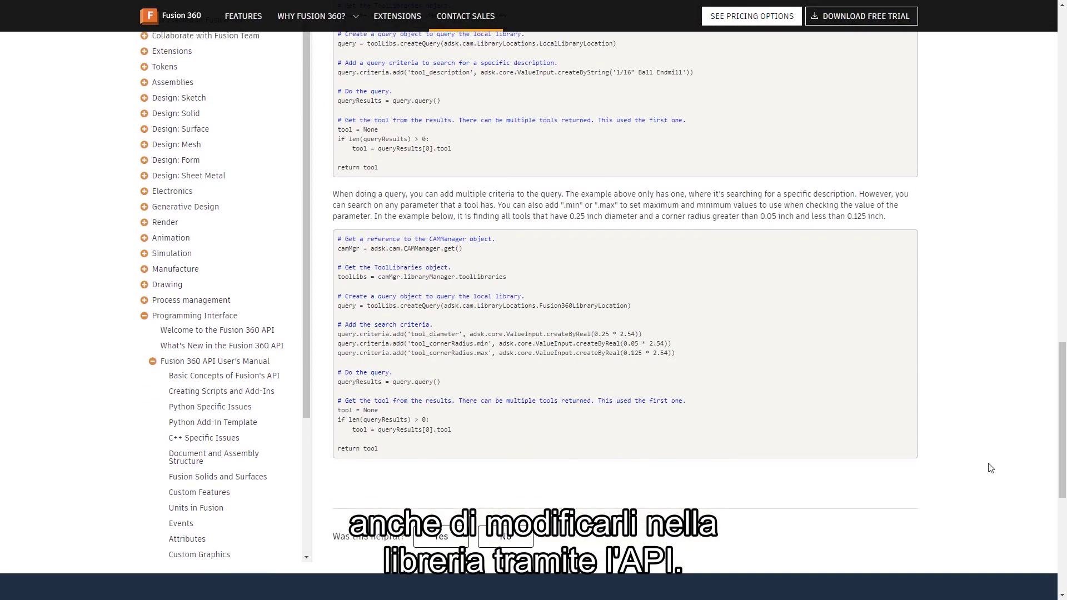